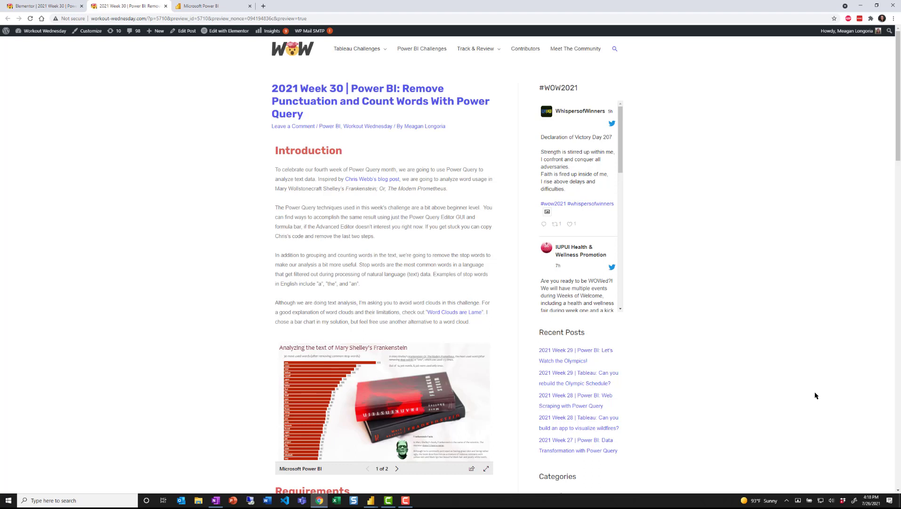
Step: Review the published Frankenstein word-count report page, then switch to the blank report in Power BI Desktop
{"action": "key", "text": "alt+Tab"}
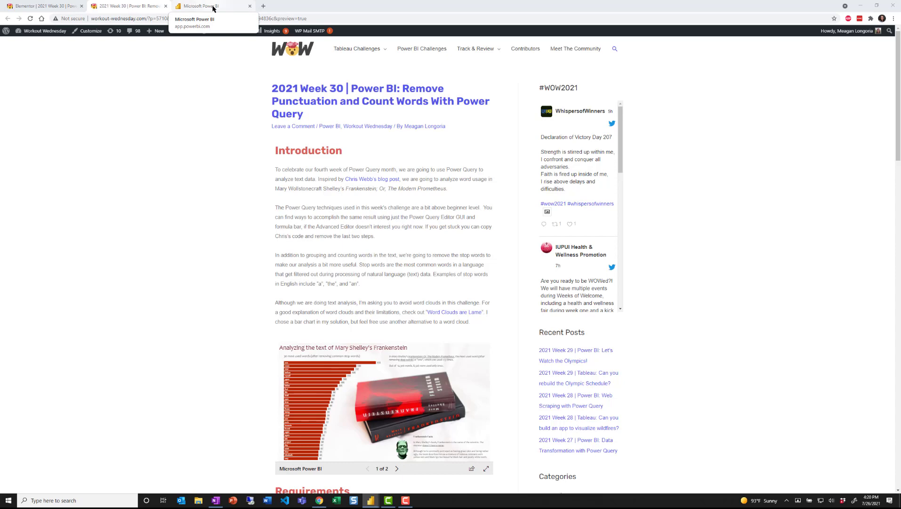
{"action": "left_click", "coordinate": [213, 9]}
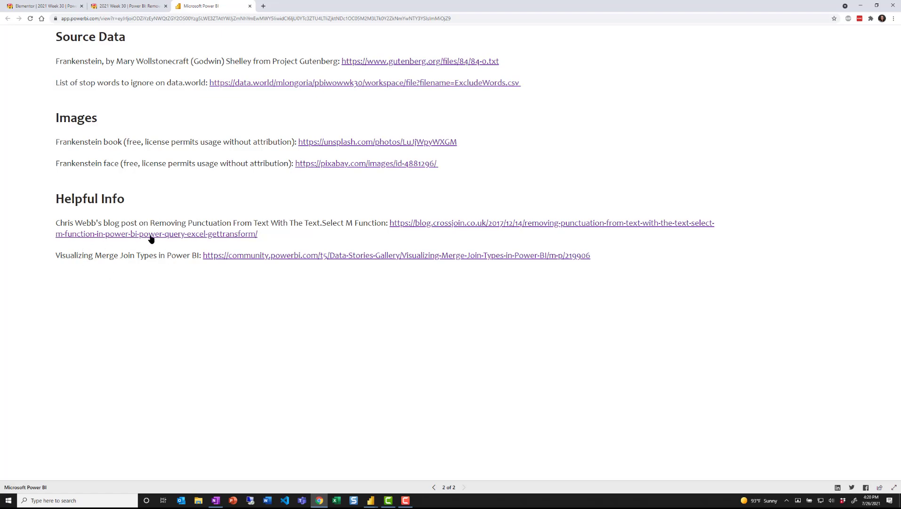
{"action": "left_click", "coordinate": [434, 488]}
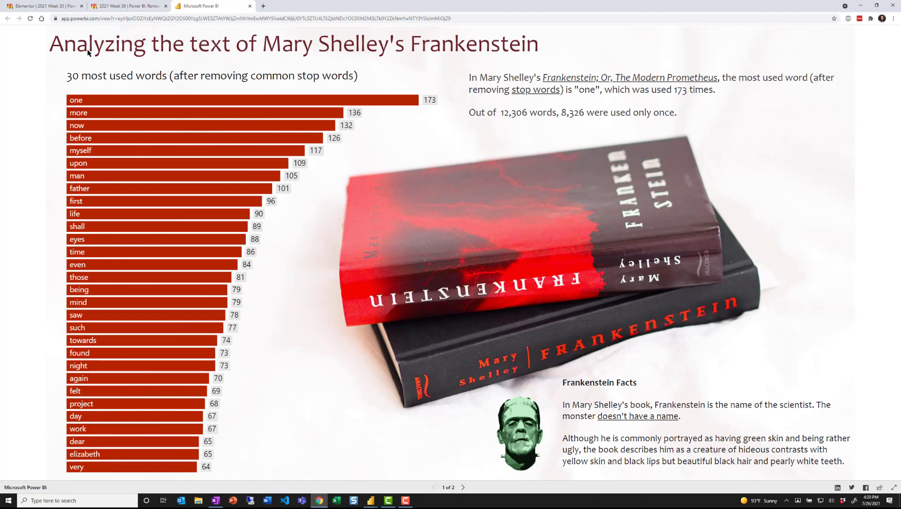
{"action": "left_click", "coordinate": [372, 500]}
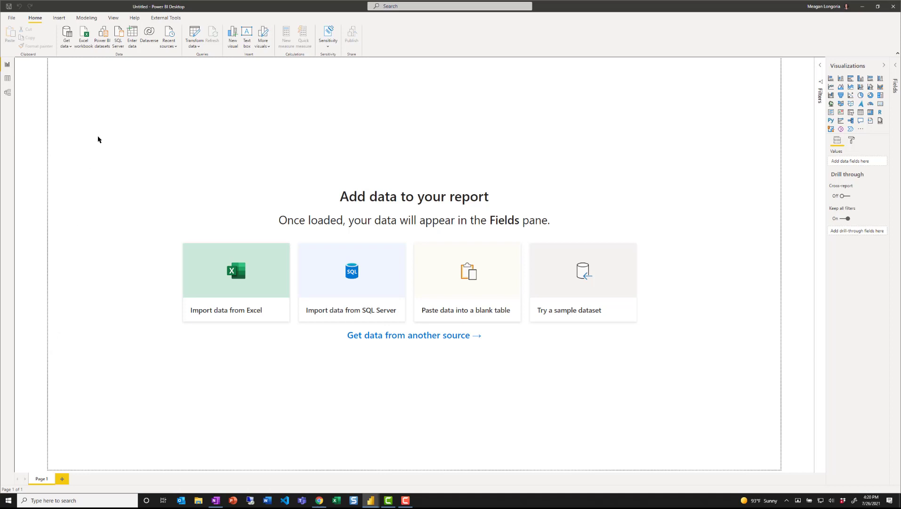
Step: Create a blank query, Query1, and bring up its M code in the Advanced Editor
{"action": "left_click", "coordinate": [66, 45]}
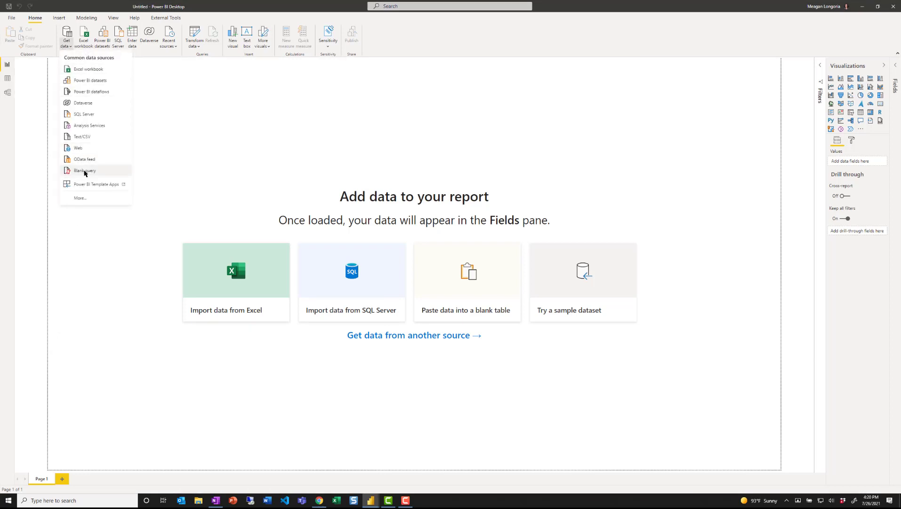
{"action": "left_click", "coordinate": [84, 172]}
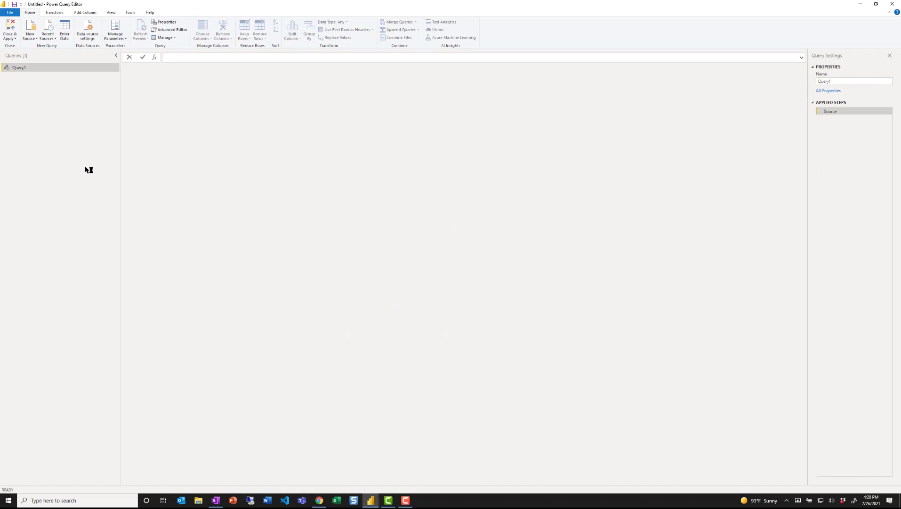
{"action": "left_click", "coordinate": [30, 37]}
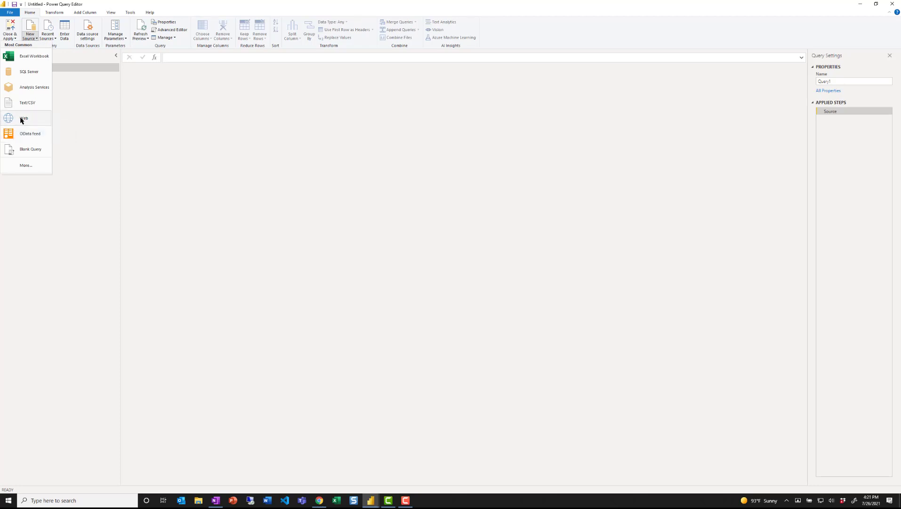
{"action": "left_click", "coordinate": [137, 45]}
{"action": "left_click", "coordinate": [164, 29]}
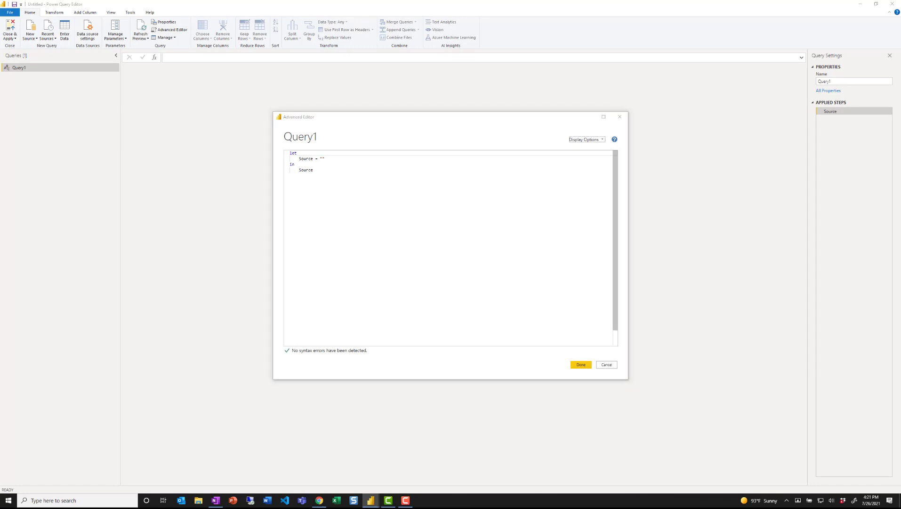
Step: Replace the Source line with a Gutenberg URL step and Source = Text.FromBinary(Web.Contents(URL))
{"action": "left_click", "coordinate": [339, 165]}
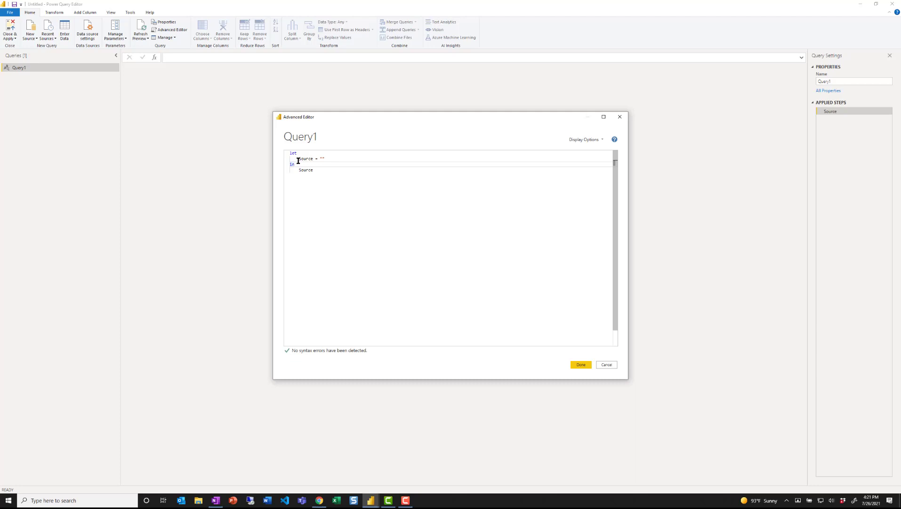
{"action": "left_click_drag", "start_coordinate": [298, 159], "coordinate": [336, 159]}
{"action": "type", "text": "URL = \"https://www.gutenberg.org/files/84/84-0.txt\","}
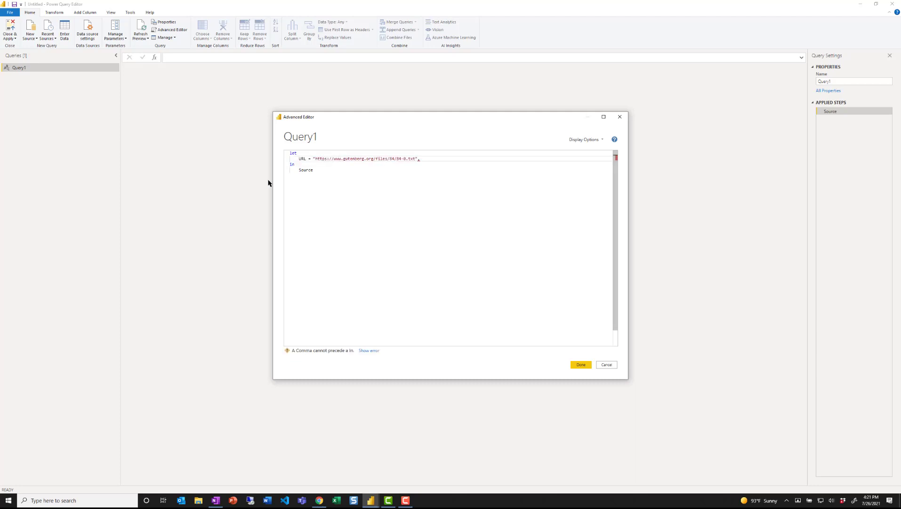
{"action": "key", "text": "Return"}
{"action": "left_click", "coordinate": [437, 158]}
{"action": "key", "text": "Return"}
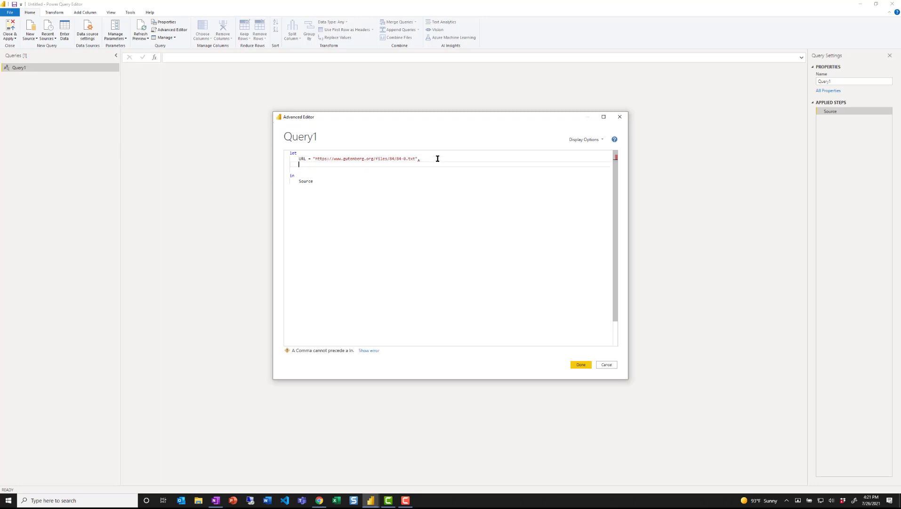
{"action": "type", "text": "Source = Text.FromBinary(Web.Contents(URL)),"}
{"action": "left_click", "coordinate": [349, 182]}
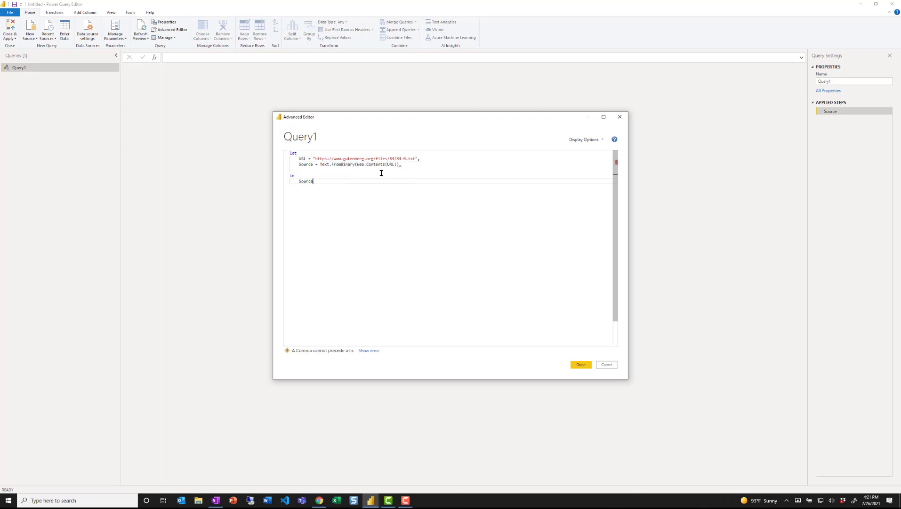
{"action": "left_click", "coordinate": [413, 167]}
{"action": "key", "text": "BackSpace"}
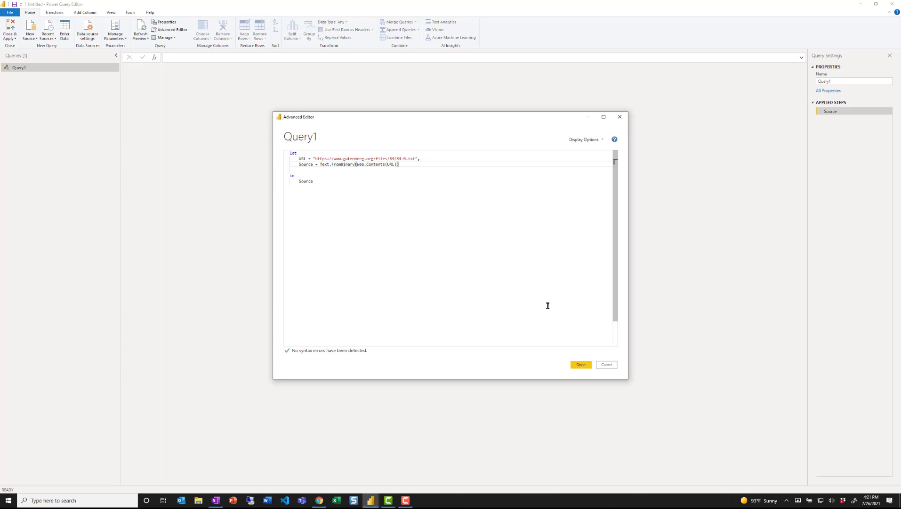
{"action": "left_click", "coordinate": [580, 365]}
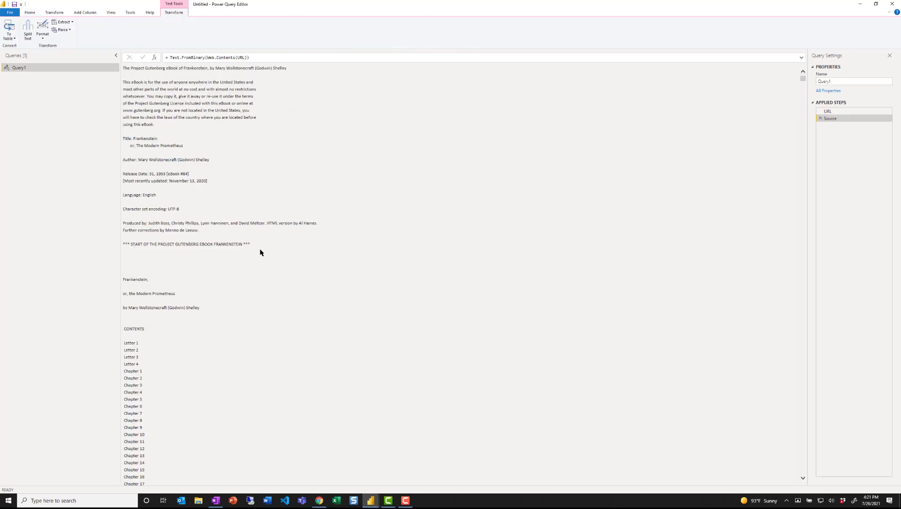
Step: Lowercase the entire book text with Text Tools Format > lowercase, adding a Lowercased Text step
{"action": "scroll", "coordinate": [172, 171], "scroll_direction": "down", "scroll_amount": 10}
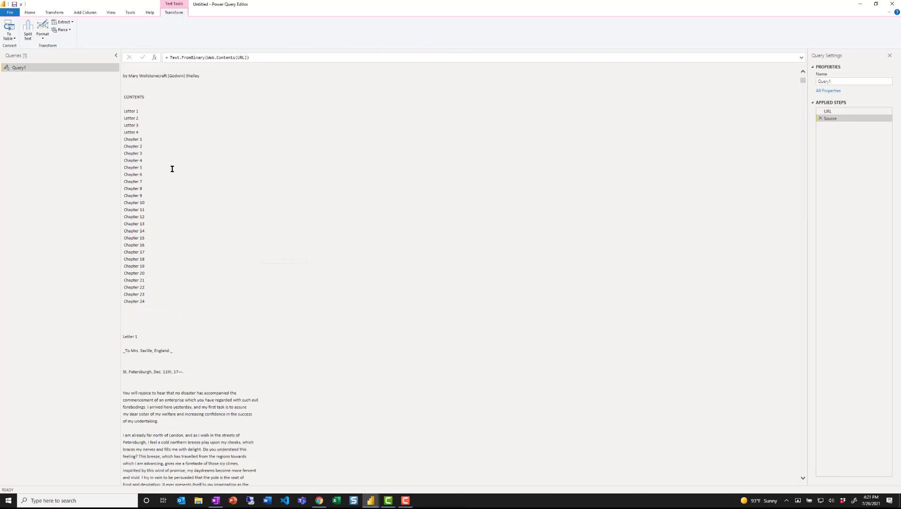
{"action": "scroll", "coordinate": [179, 170], "scroll_direction": "up", "scroll_amount": 10}
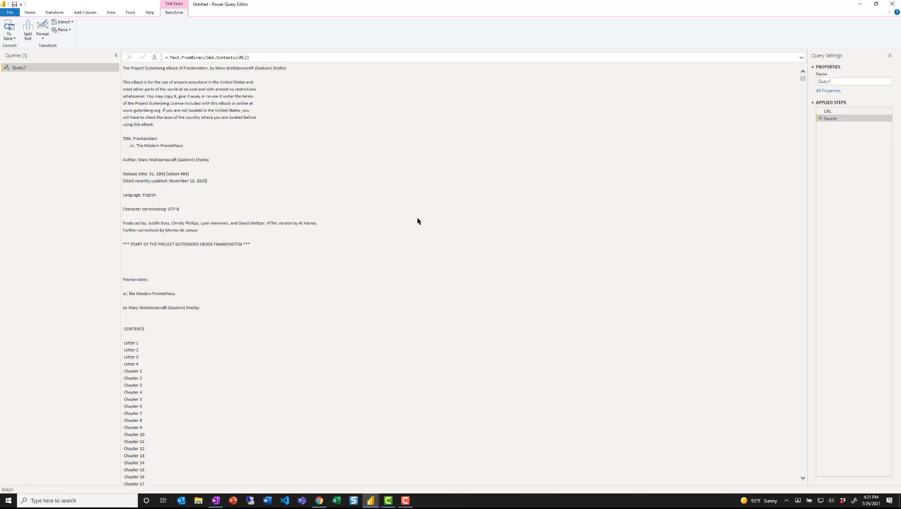
{"action": "left_click", "coordinate": [55, 13]}
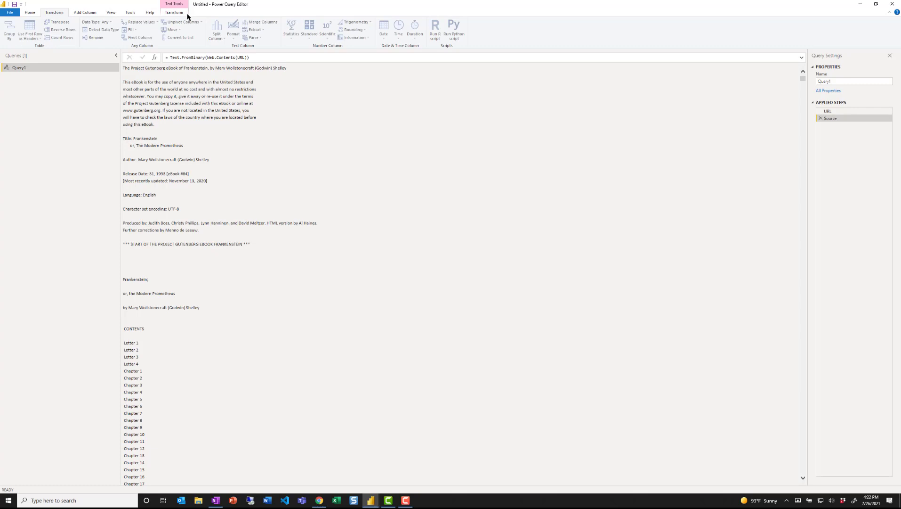
{"action": "left_click", "coordinate": [267, 148]}
{"action": "left_click", "coordinate": [174, 13]}
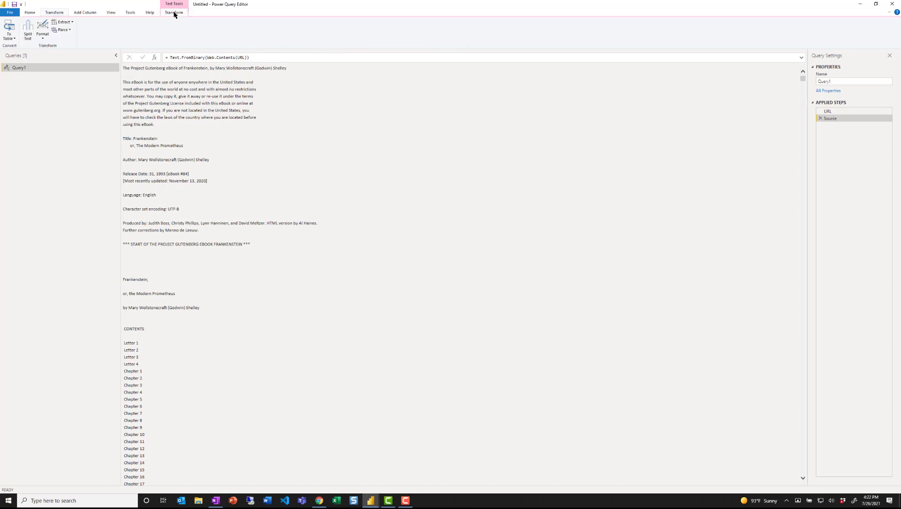
{"action": "left_click", "coordinate": [42, 33]}
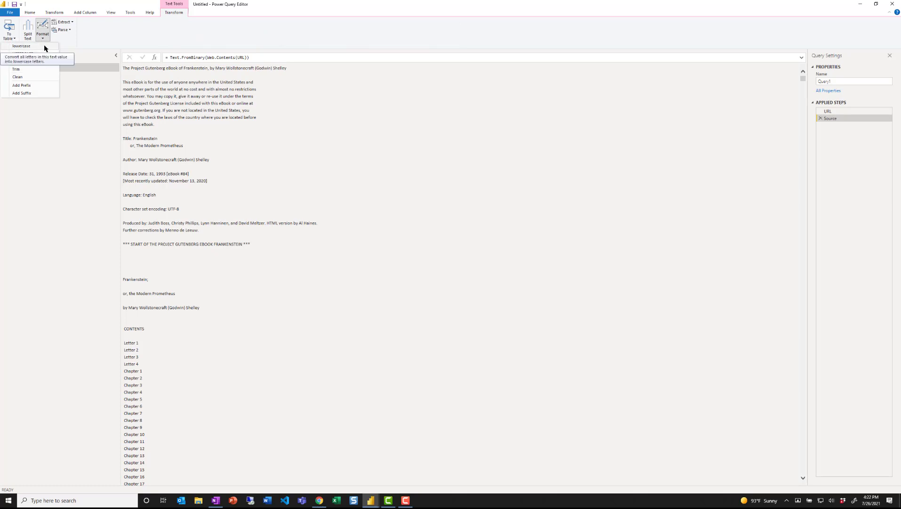
{"action": "left_click", "coordinate": [45, 46]}
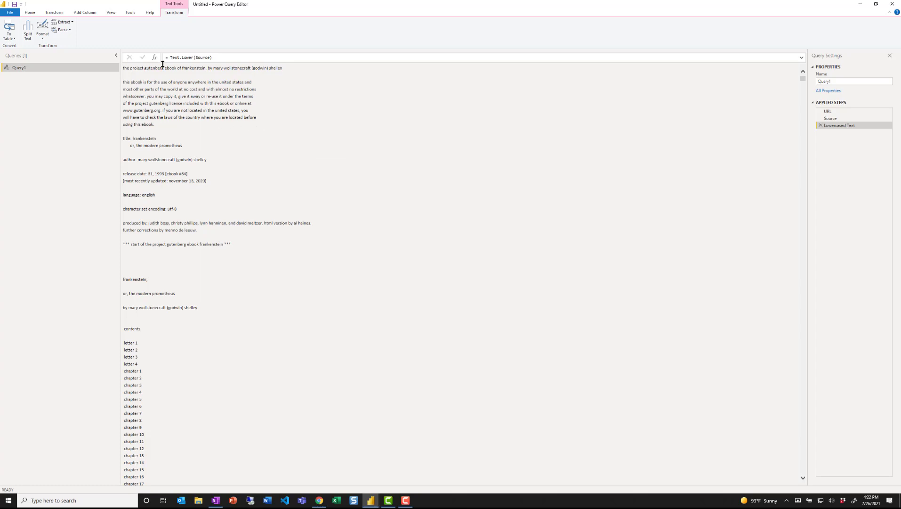
{"action": "left_click", "coordinate": [30, 13]}
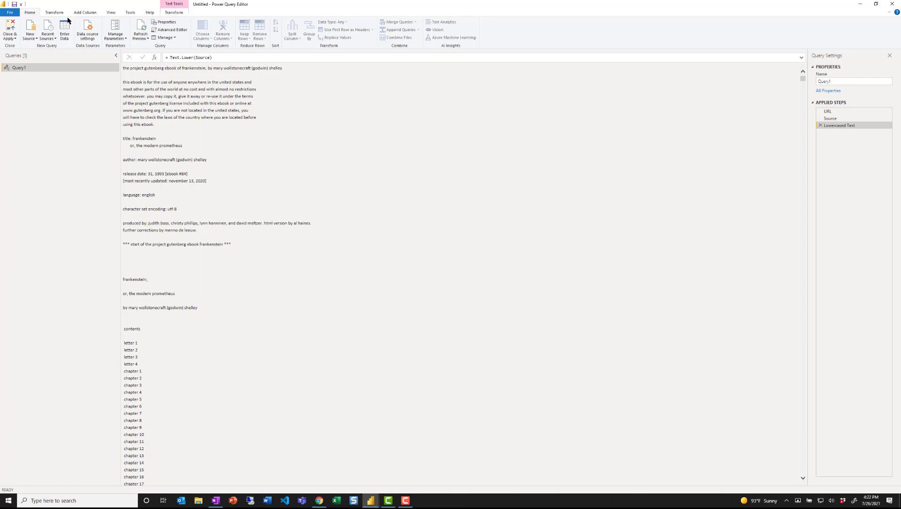
Step: Add a RemovePunctuation step after Lowercased Text that keeps only letters a–z and spaces
{"action": "left_click", "coordinate": [169, 29]}
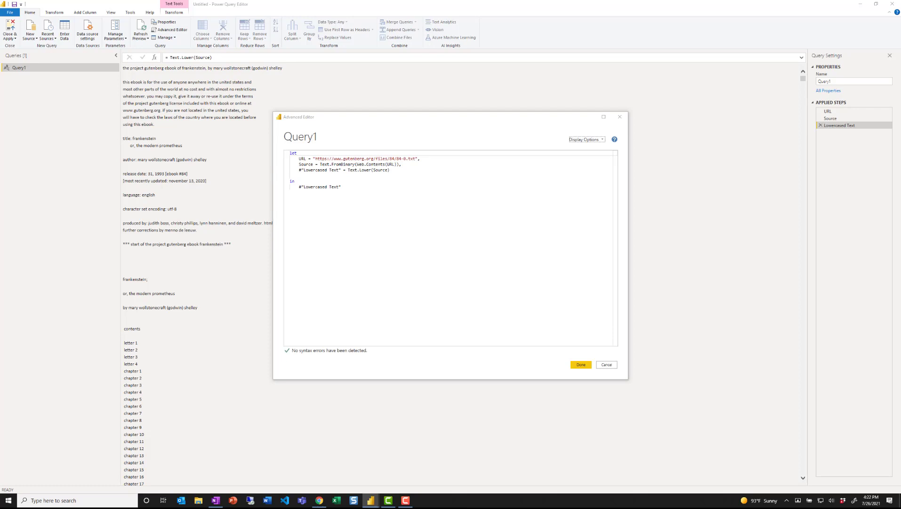
{"action": "left_click", "coordinate": [403, 172]}
{"action": "type", "text": ","}
{"action": "key", "text": "Return"}
{"action": "type", "text": "RemovePunctuation = Text.Select(Lowercase, List.Combine({{\"a\"..\"z\"},{\" \"}})),"}
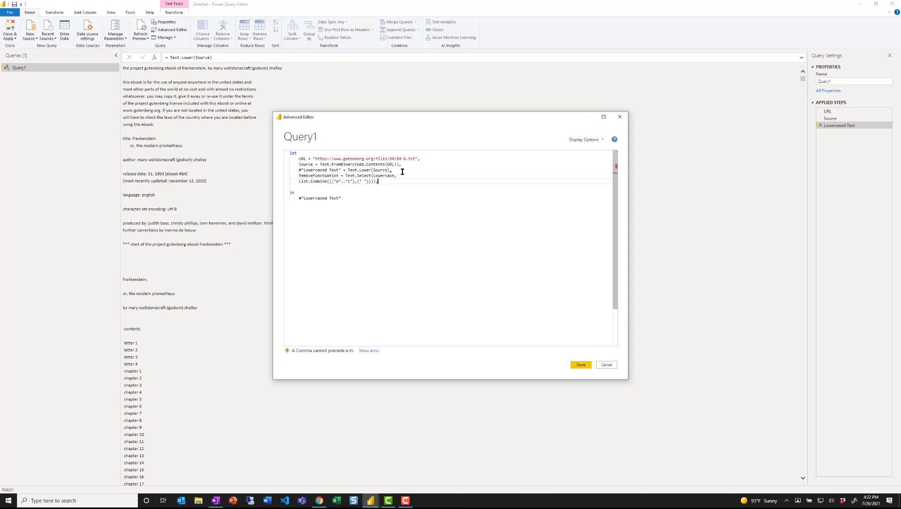
{"action": "left_click", "coordinate": [297, 176]}
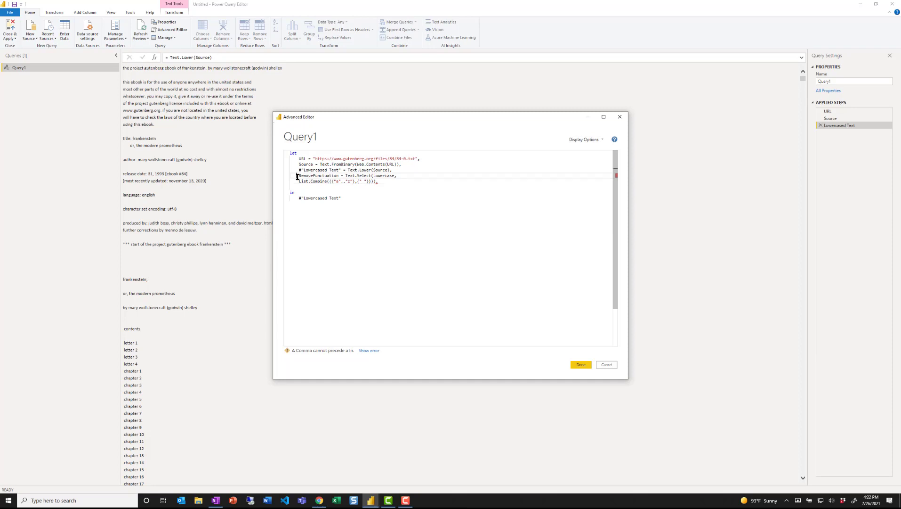
{"action": "left_click", "coordinate": [380, 181]}
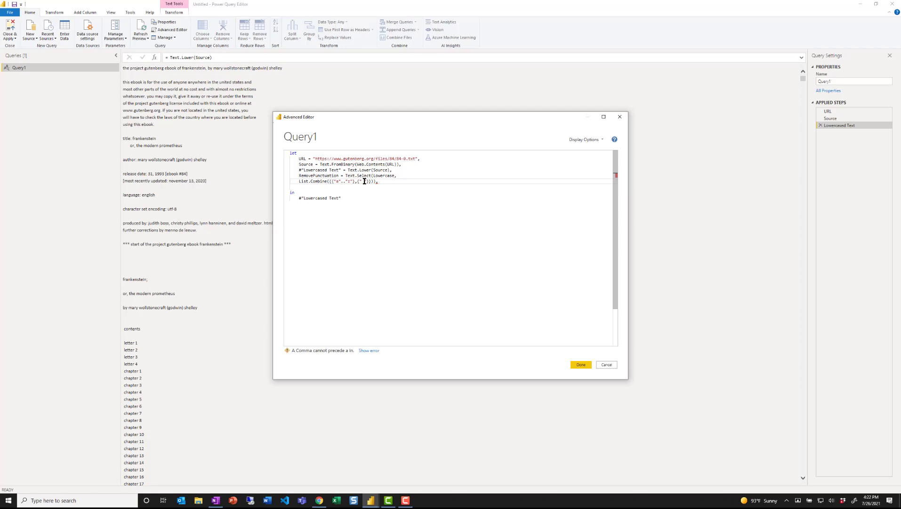
{"action": "left_click", "coordinate": [372, 176]}
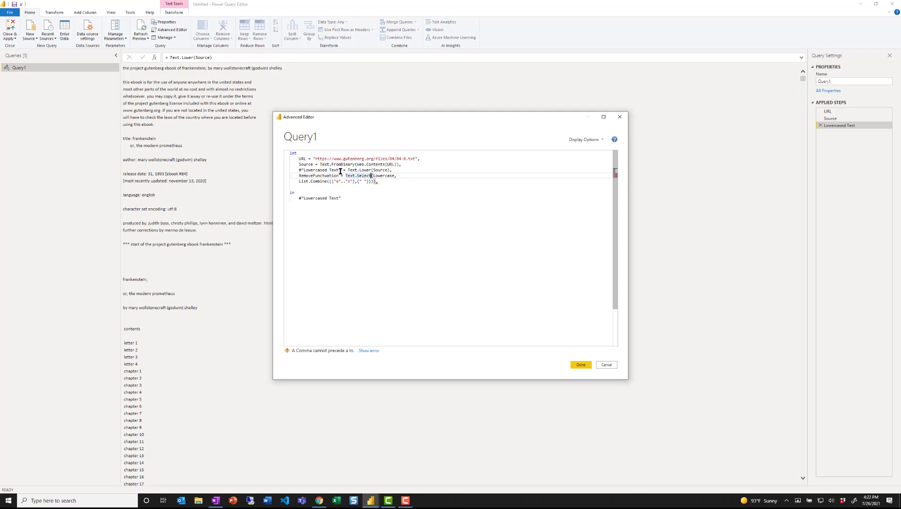
Step: Rename the step to #"Lowercase", drop the trailing comma, and return #"RemovePunctuation"
{"action": "left_click_drag", "start_coordinate": [339, 170], "coordinate": [328, 169]}
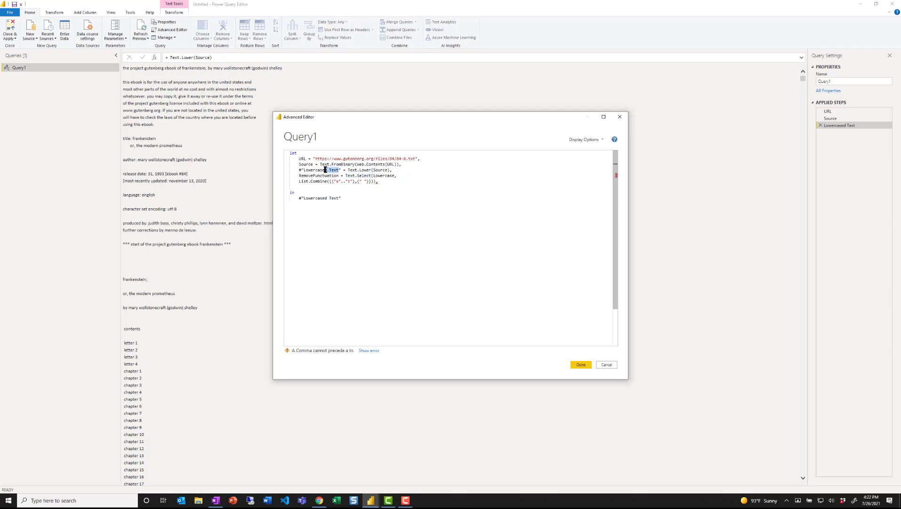
{"action": "key", "text": "BackSpace"}
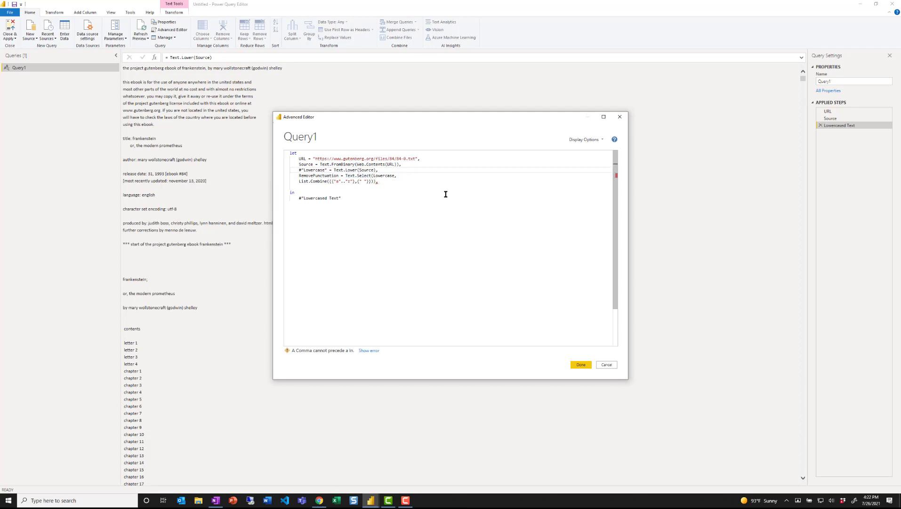
{"action": "left_click", "coordinate": [382, 180]}
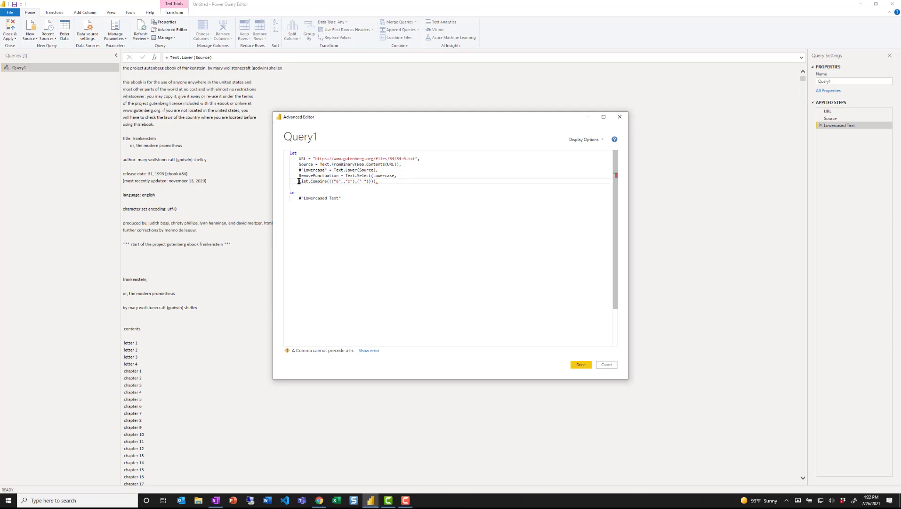
{"action": "left_click_drag", "start_coordinate": [299, 181], "coordinate": [372, 181]}
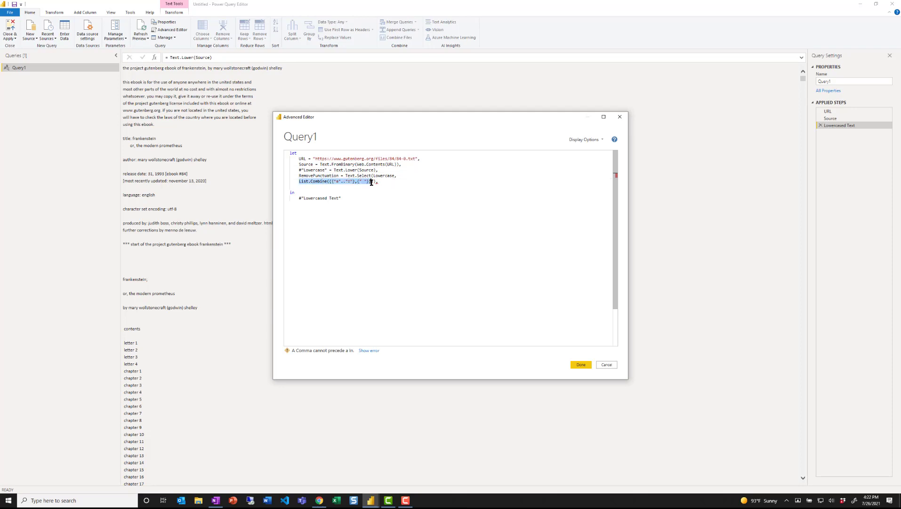
{"action": "left_click", "coordinate": [387, 182]}
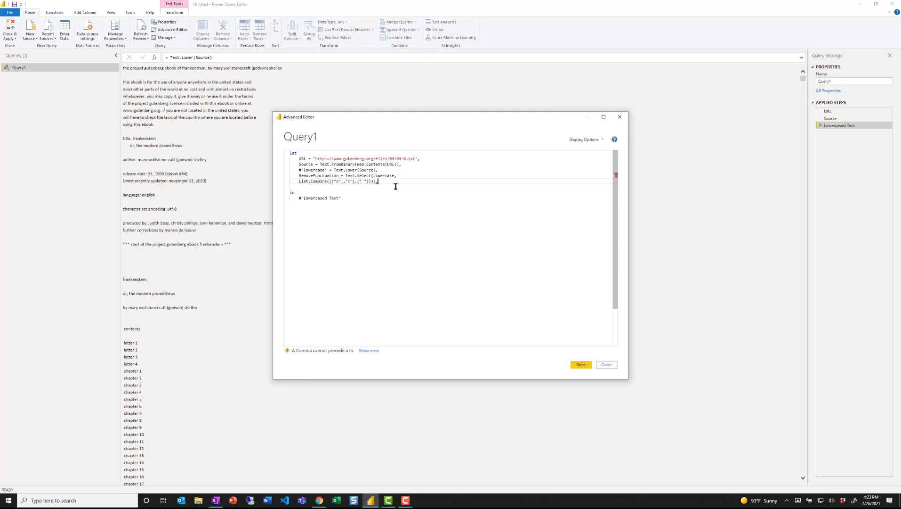
{"action": "key", "text": "BackSpace"}
{"action": "left_click_drag", "start_coordinate": [299, 175], "coordinate": [304, 198]}
{"action": "key", "text": "ctrl+v"}
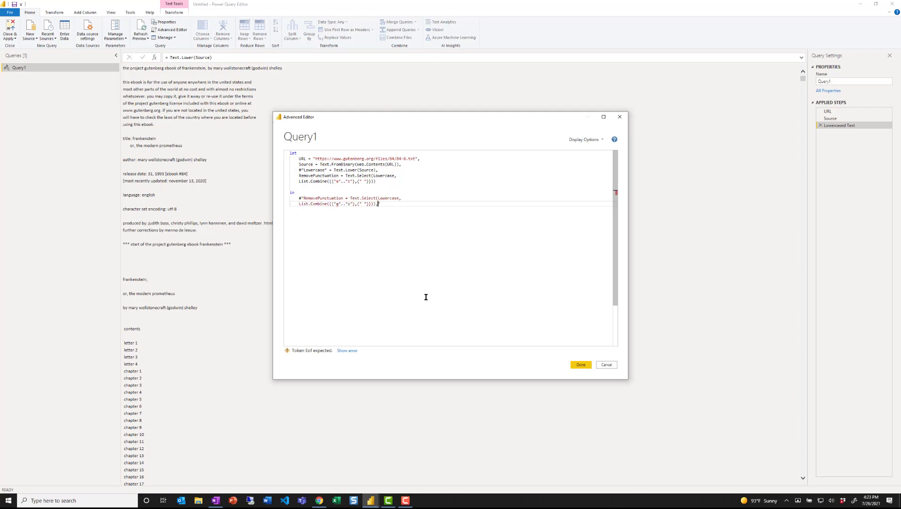
{"action": "key", "text": "ctrl+z"}
{"action": "left_click_drag", "start_coordinate": [339, 175], "coordinate": [339, 198]}
{"action": "type", "text": "RemovePunctuation"}
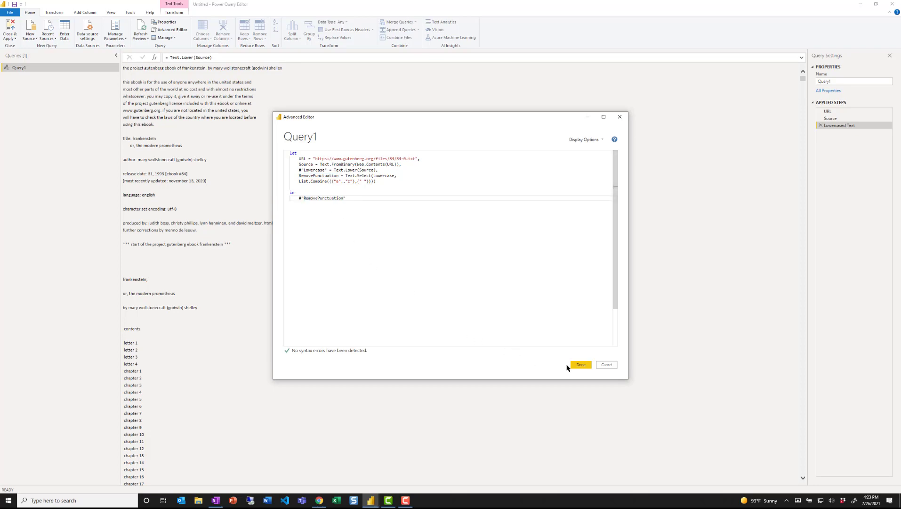
Step: Apply the code and check the lowercase, punctuation-free text under the RemovePunctuation step
{"action": "left_click", "coordinate": [580, 365]}
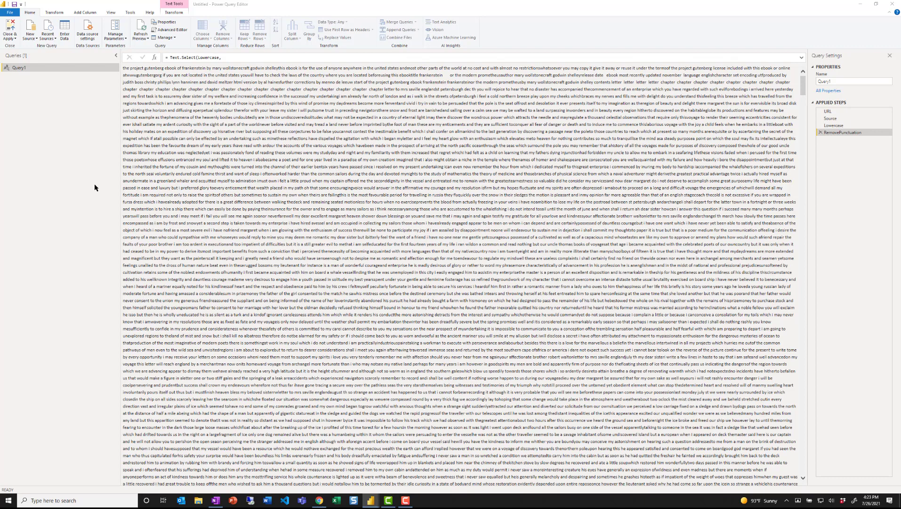
{"action": "left_click", "coordinate": [462, 168]}
Step: Add a SplitText = Splitter.SplitTextByWhitespace(QuoteStyle.None) step after RemovePunctuation
{"action": "left_click", "coordinate": [171, 30]}
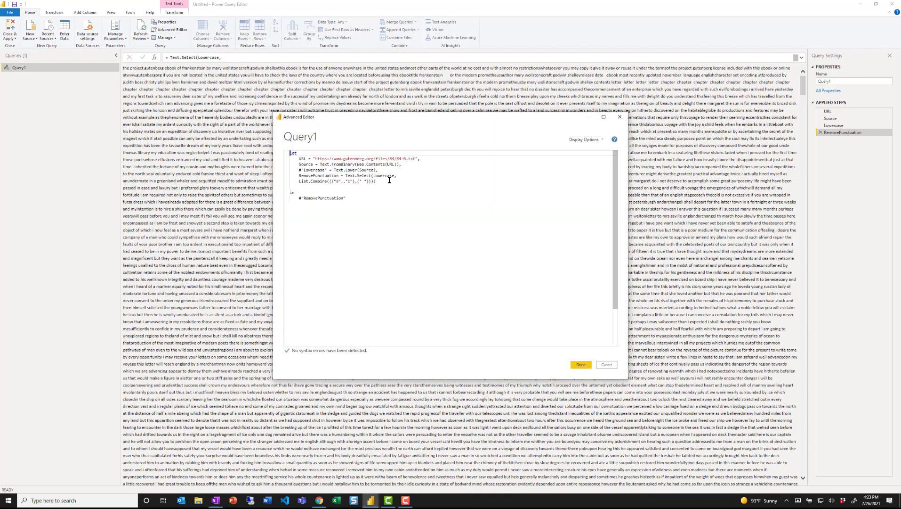
{"action": "left_click", "coordinate": [390, 180]}
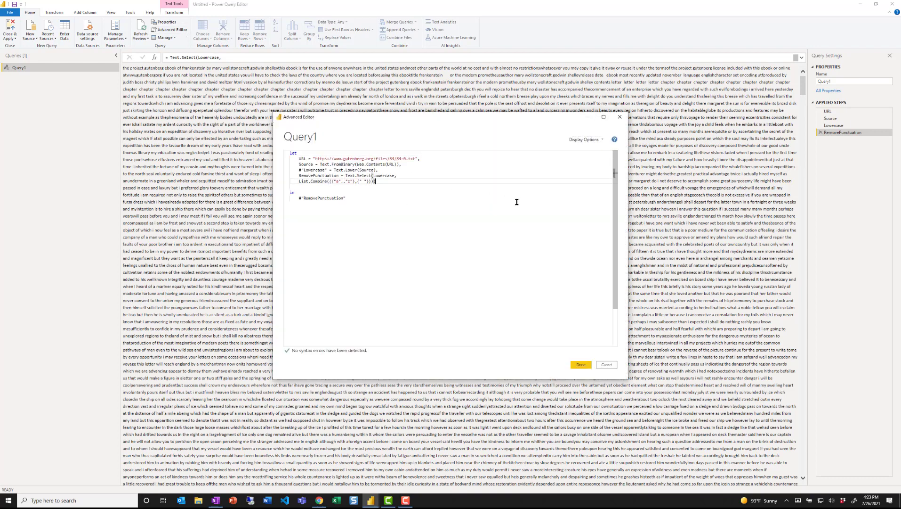
{"action": "left_click", "coordinate": [409, 176]}
{"action": "key", "text": "Delete"}
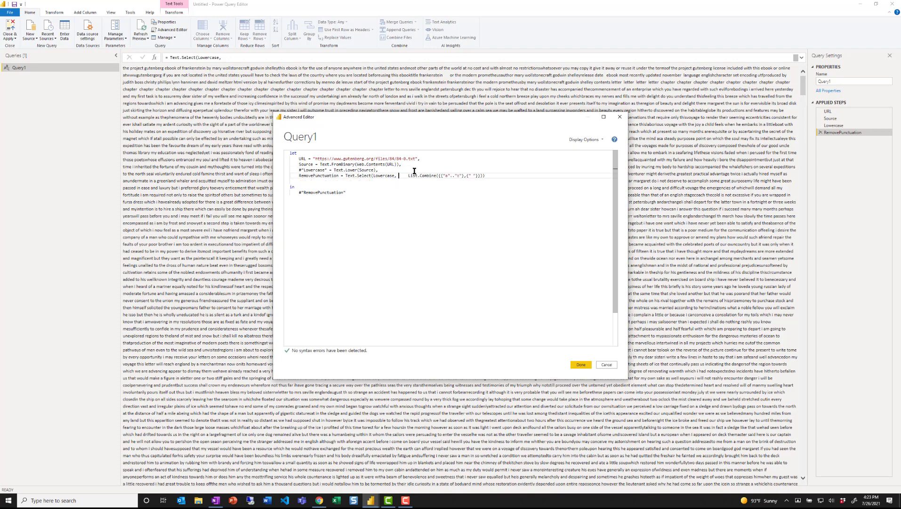
{"action": "key", "text": "Delete"}
{"action": "key", "text": "Delete"}
{"action": "key", "text": "Delete"}
{"action": "key", "text": "Delete"}
{"action": "left_click", "coordinate": [491, 174]}
{"action": "type", "text": ", SplitText = Splitter.SplitTextByWhitespace(QuoteStyle.None),"}
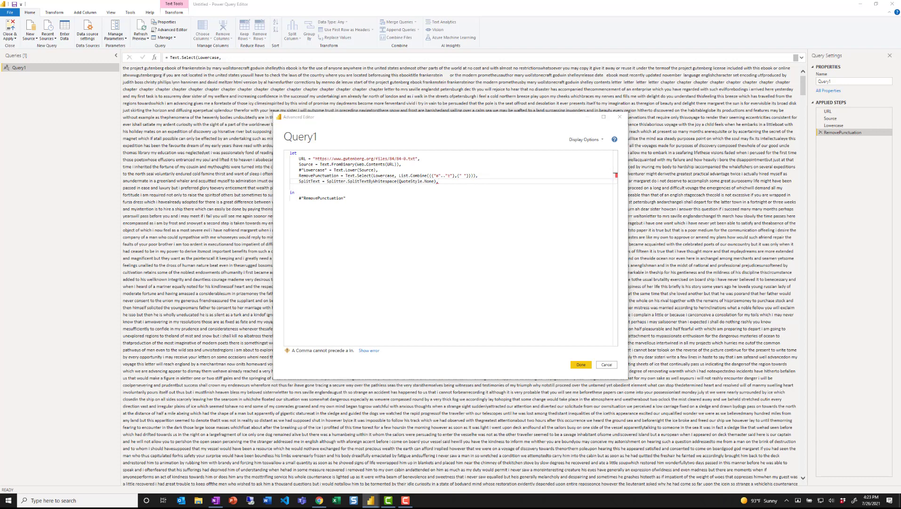
Step: Add SplitIntoWords = SplitText(RemovePunctuation), make it the returned step, and apply
{"action": "left_click", "coordinate": [330, 186]}
{"action": "type", "text": "SplitIntoWords = SplitText(RemovePunctuation),"}
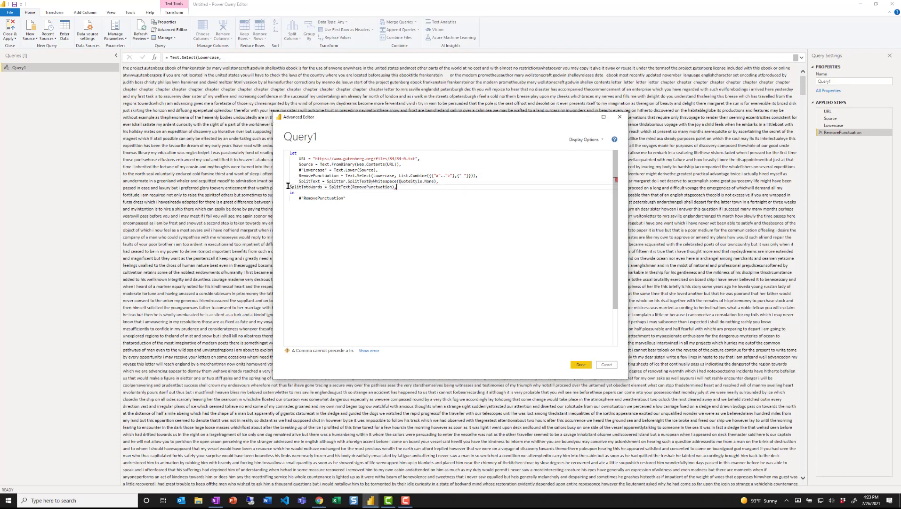
{"action": "double_click", "coordinate": [291, 187]}
{"action": "key", "text": "ctrl+c"}
{"action": "left_click", "coordinate": [413, 189]}
{"action": "key", "text": "BackSpace"}
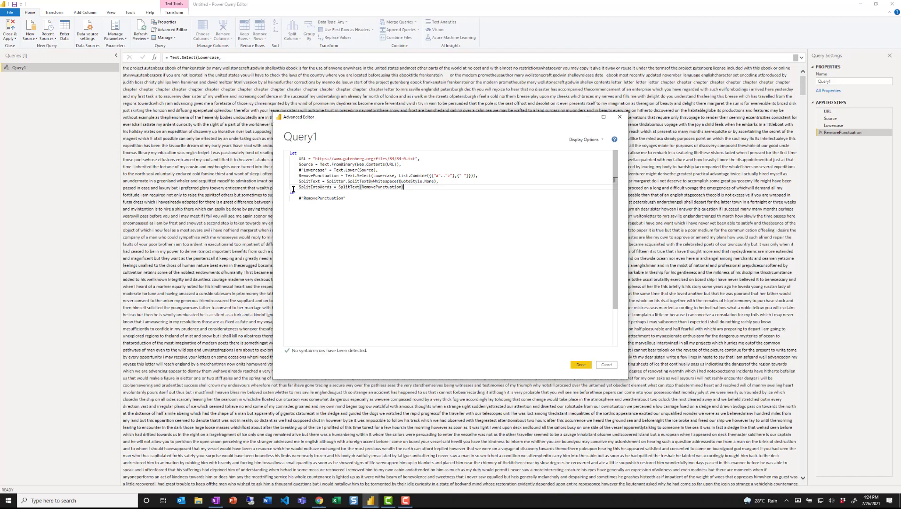
{"action": "mouse_move", "coordinate": [300, 186]}
{"action": "left_mouse_down"}
{"action": "mouse_move", "coordinate": [331, 186]}
{"action": "mouse_move", "coordinate": [328, 198]}
{"action": "mouse_move", "coordinate": [305, 199]}
{"action": "left_mouse_up"}
{"action": "key", "text": "ctrl+v"}
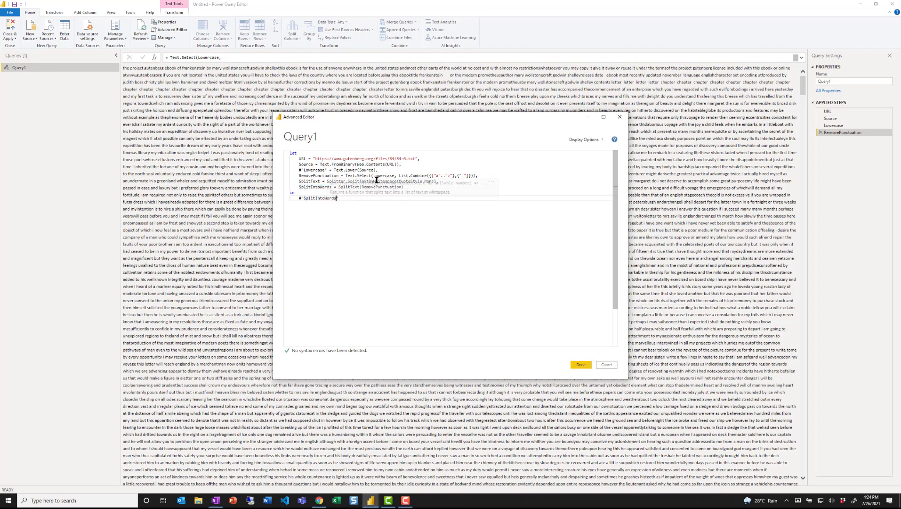
{"action": "left_click", "coordinate": [422, 189]}
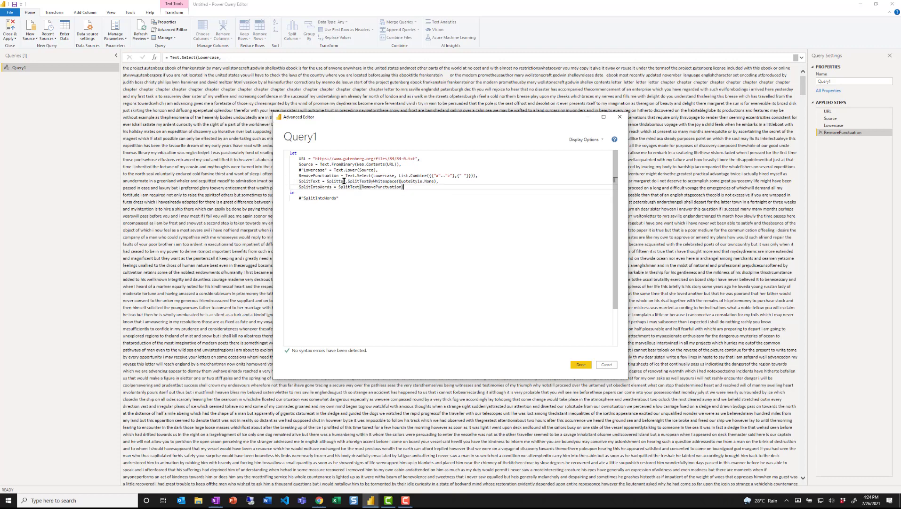
{"action": "left_click_drag", "start_coordinate": [368, 181], "coordinate": [405, 181]}
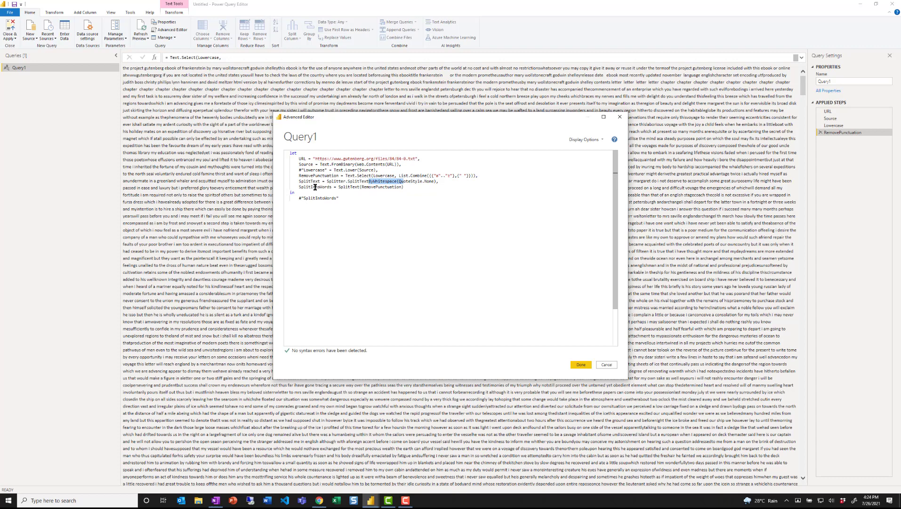
{"action": "left_click", "coordinate": [311, 187]}
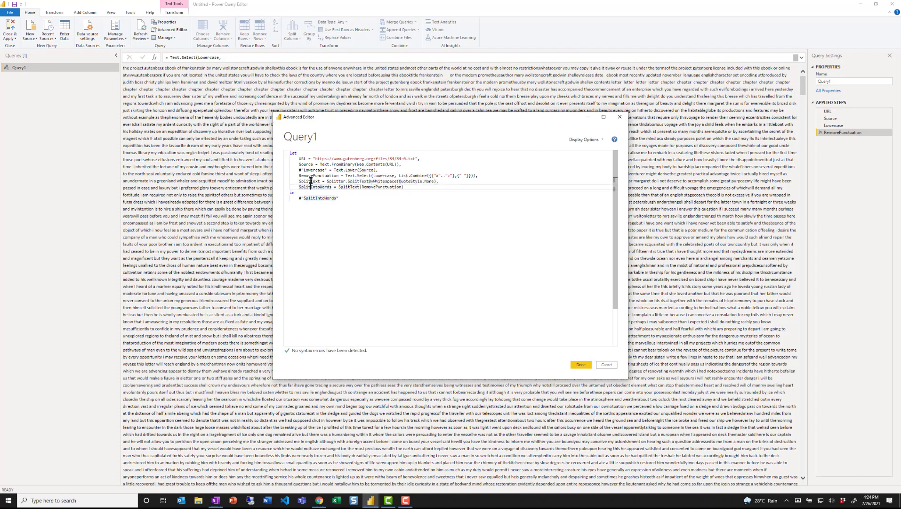
{"action": "left_click_drag", "start_coordinate": [298, 182], "coordinate": [344, 174]}
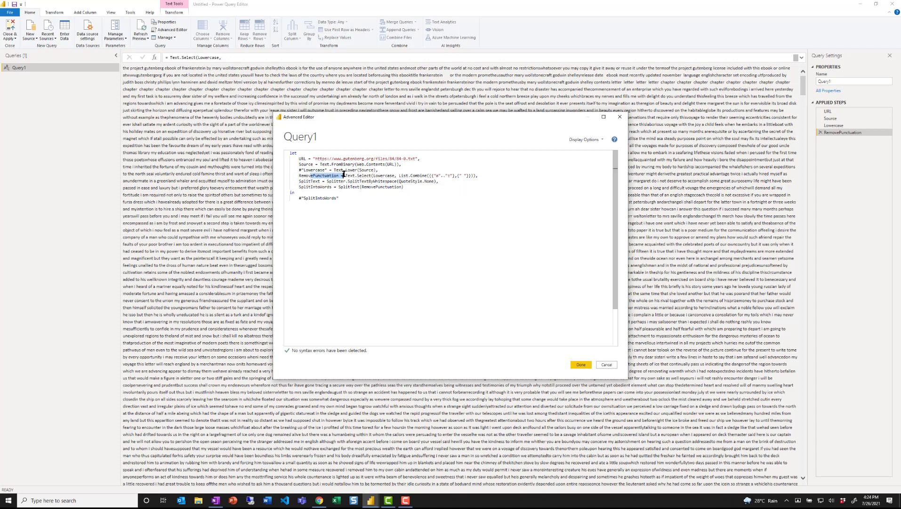
{"action": "left_click", "coordinate": [581, 365]}
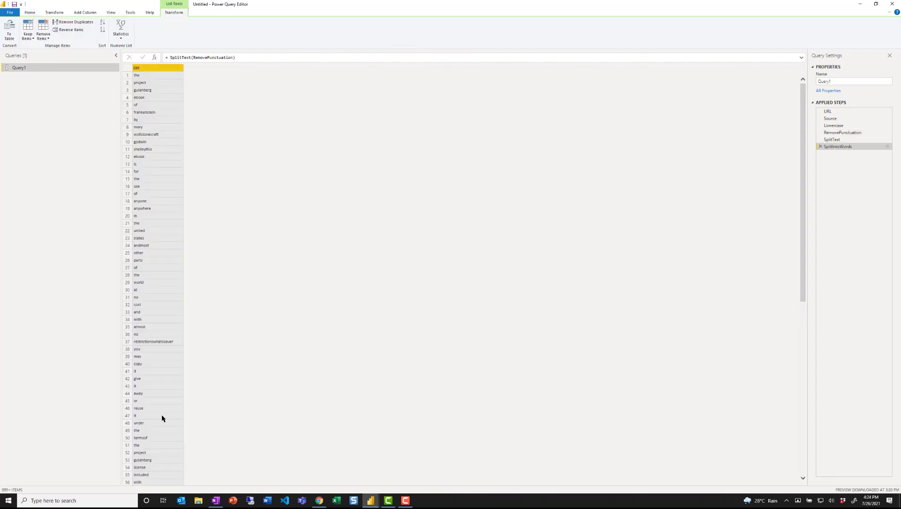
Step: Add a RemoveBlanks = List.Select(SplitIntoWords, each _<>" ") step to the code
{"action": "left_click", "coordinate": [28, 12]}
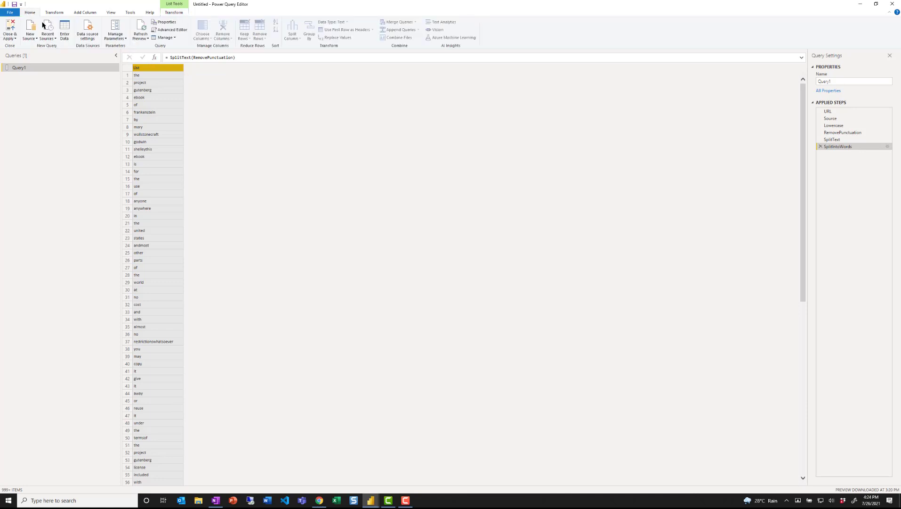
{"action": "left_click", "coordinate": [174, 30]}
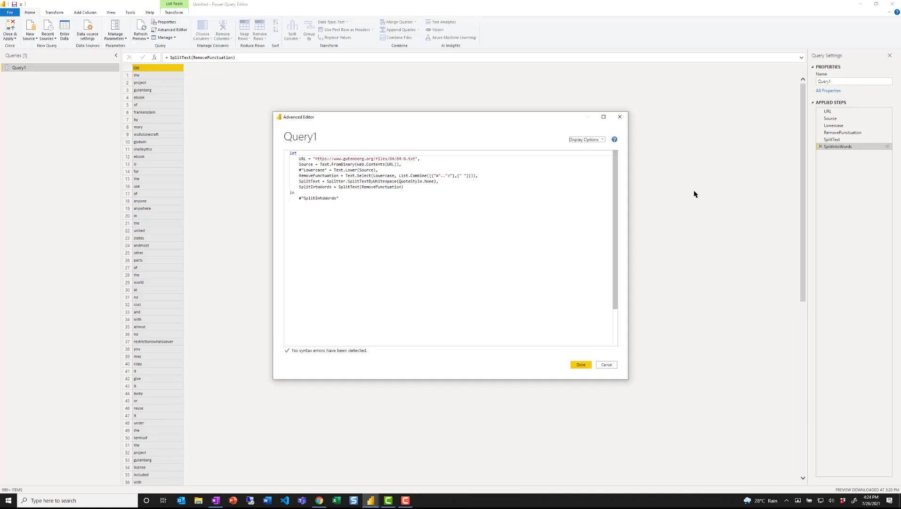
{"action": "left_click", "coordinate": [418, 187]}
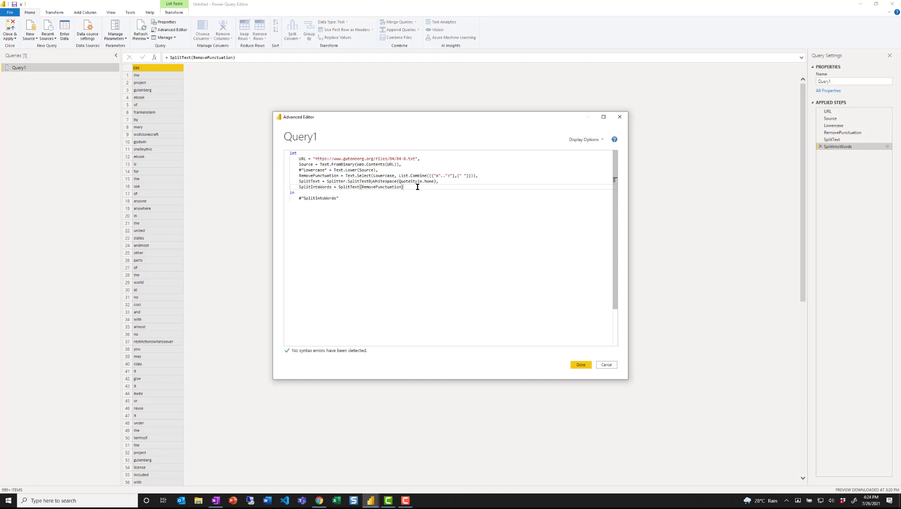
{"action": "type", "text": ","}
{"action": "key", "text": "Return"}
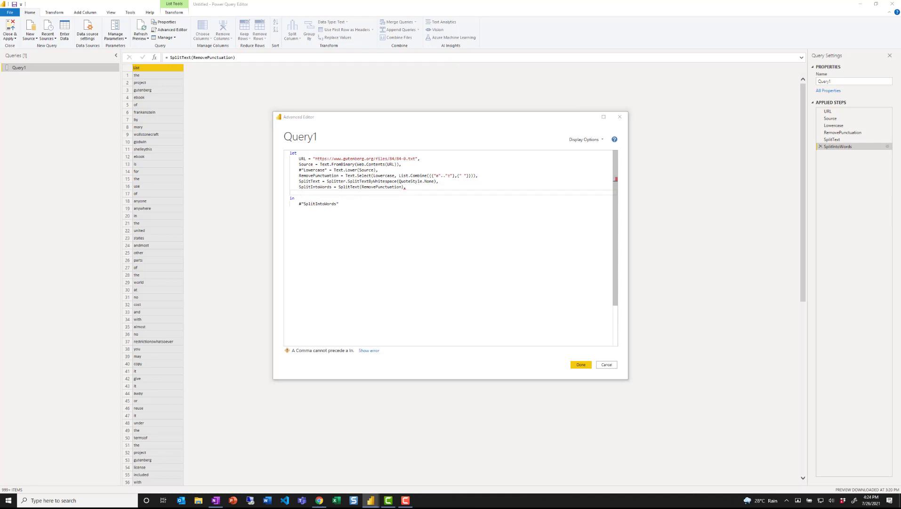
{"action": "left_click", "coordinate": [299, 192]}
{"action": "type", "text": "RemoveBlanks = List.Select(SplitIntoWords, each _<>\" \"),"}
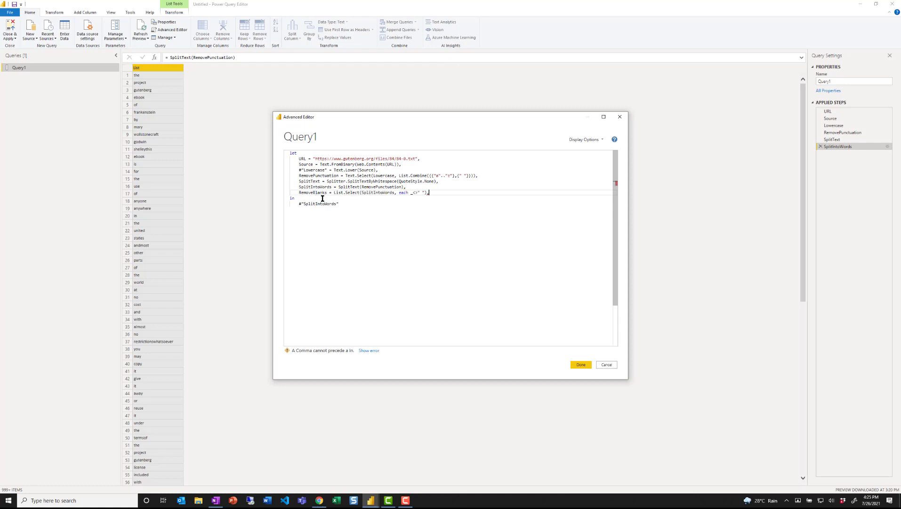
Step: Return RemoveBlanks after in, remove the trailing comma, apply, and check the step formula
{"action": "double_click", "coordinate": [303, 192]}
{"action": "key", "text": "ctrl+c"}
{"action": "left_click_drag", "start_coordinate": [305, 204], "coordinate": [339, 204]}
{"action": "key", "text": "BackSpace"}
{"action": "key", "text": "ctrl+v"}
{"action": "left_click", "coordinate": [431, 193]}
{"action": "key", "text": "BackSpace"}
{"action": "left_click", "coordinate": [580, 364]}
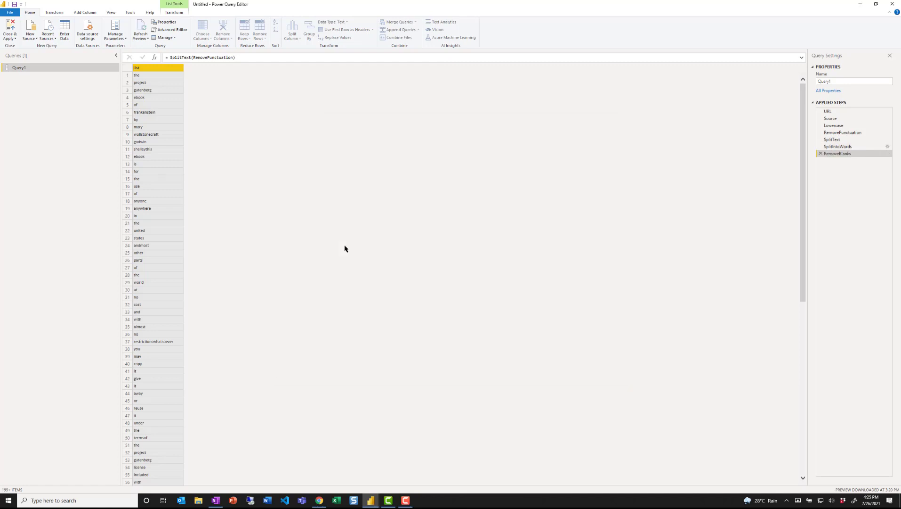
{"action": "left_click", "coordinate": [265, 57]}
{"action": "left_click", "coordinate": [257, 57]}
{"action": "left_click", "coordinate": [145, 66]}
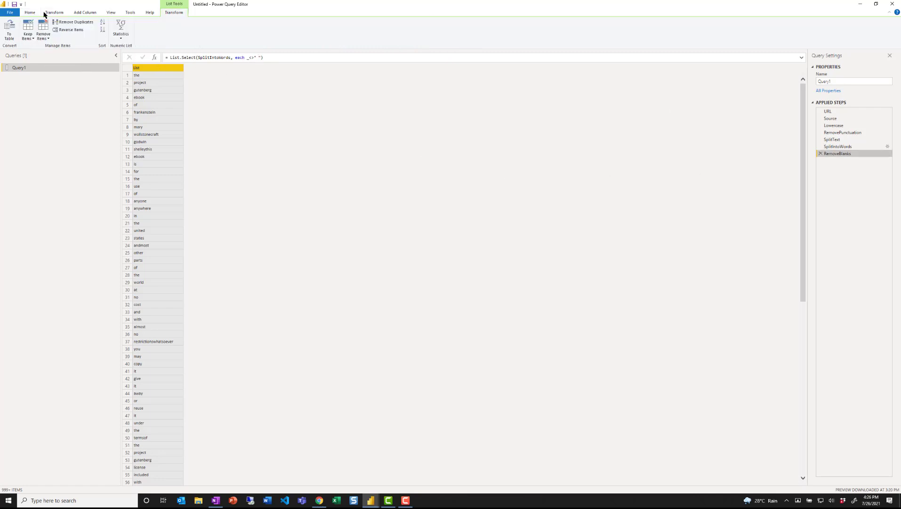
Step: Add TableFromList = Table.FromColumns({RemoveBlanks}, type table [Word=text]) and return it as output
{"action": "left_click", "coordinate": [170, 29]}
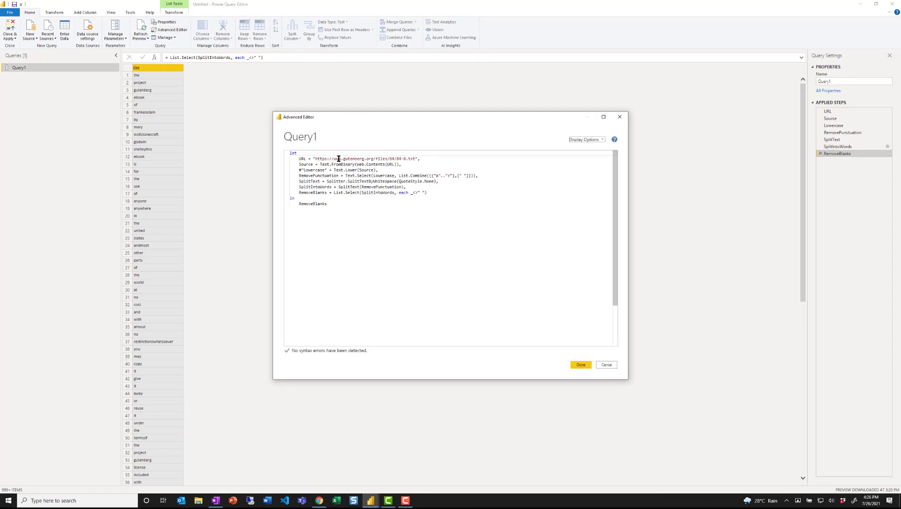
{"action": "left_click", "coordinate": [453, 193]}
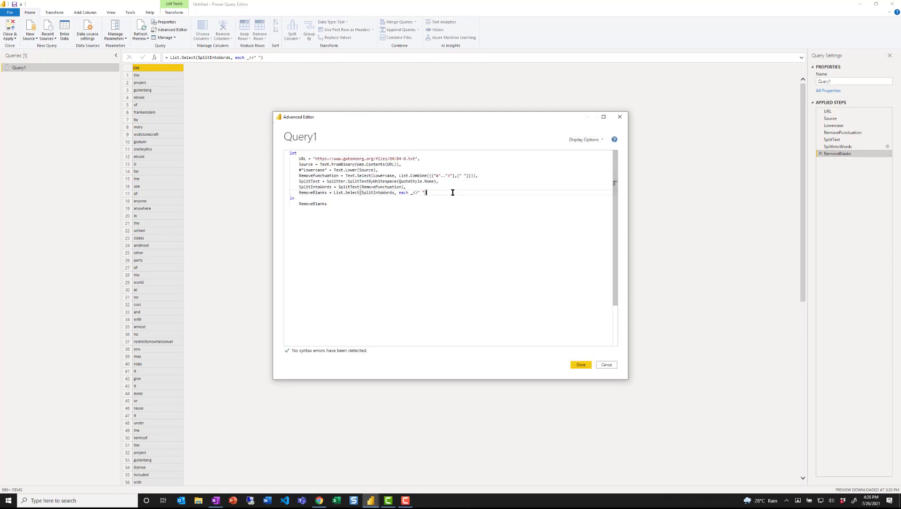
{"action": "type", "text": ","}
{"action": "key", "text": "Return"}
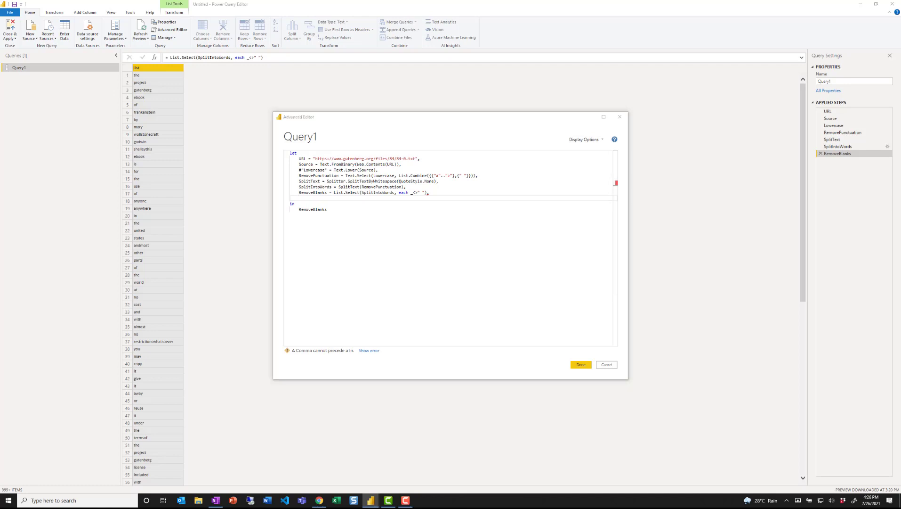
{"action": "left_click", "coordinate": [309, 199]}
{"action": "type", "text": "TableFromList = Table.FromColumns({RemoveBlanks},     type table [Word=text]),"}
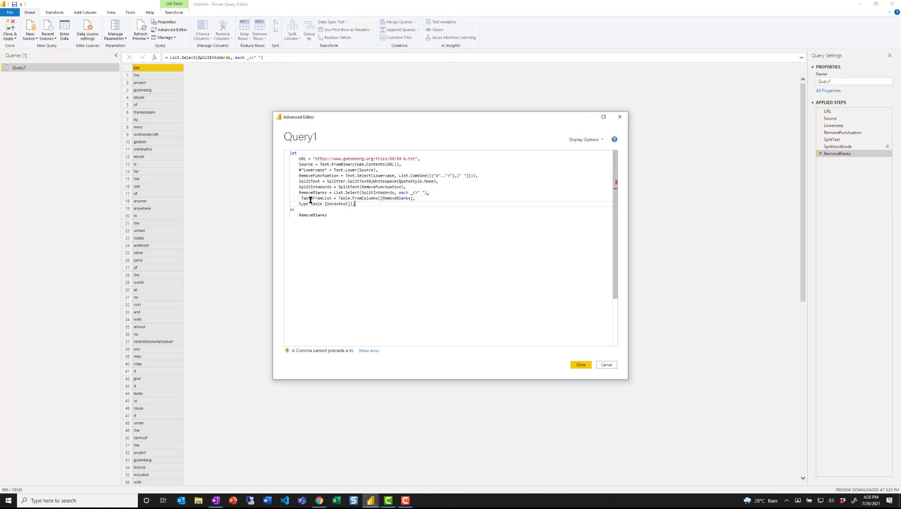
{"action": "left_click", "coordinate": [427, 198]}
{"action": "key", "text": "Delete"}
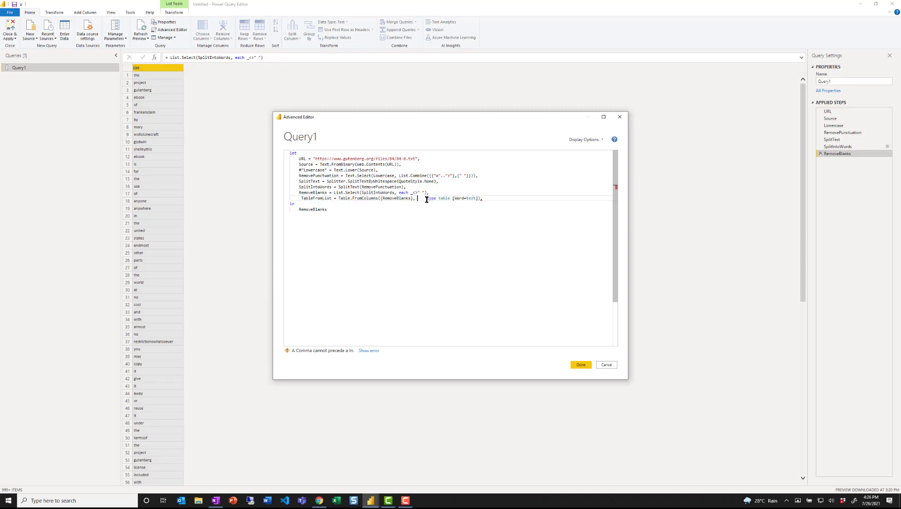
{"action": "key", "text": "Delete"}
{"action": "key", "text": "Delete"}
{"action": "key", "text": "Delete"}
{"action": "key", "text": "Delete"}
{"action": "key", "text": "Delete"}
{"action": "key", "text": "BackSpace"}
{"action": "key", "text": "BackSpace"}
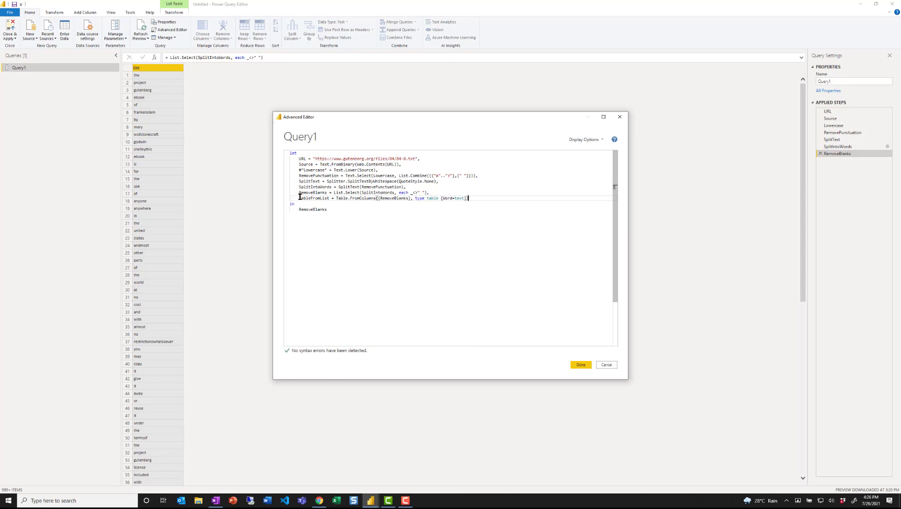
{"action": "mouse_move", "coordinate": [300, 197]}
{"action": "left_mouse_down"}
{"action": "mouse_move", "coordinate": [331, 198]}
{"action": "mouse_move", "coordinate": [298, 211]}
{"action": "left_mouse_up"}
{"action": "type", "text": "TableFromList"}
{"action": "left_click", "coordinate": [575, 365]}
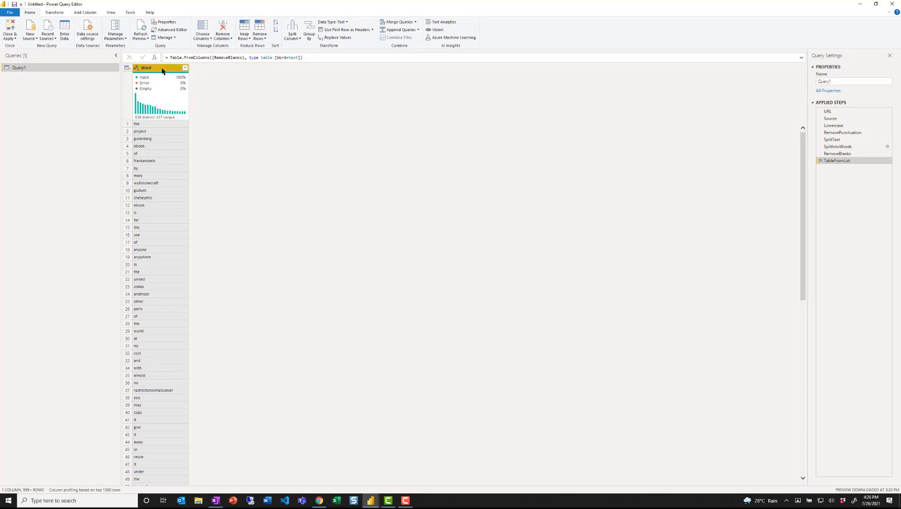
Step: Group rows by Word, counting rows into a Count column
{"action": "left_click", "coordinate": [308, 40]}
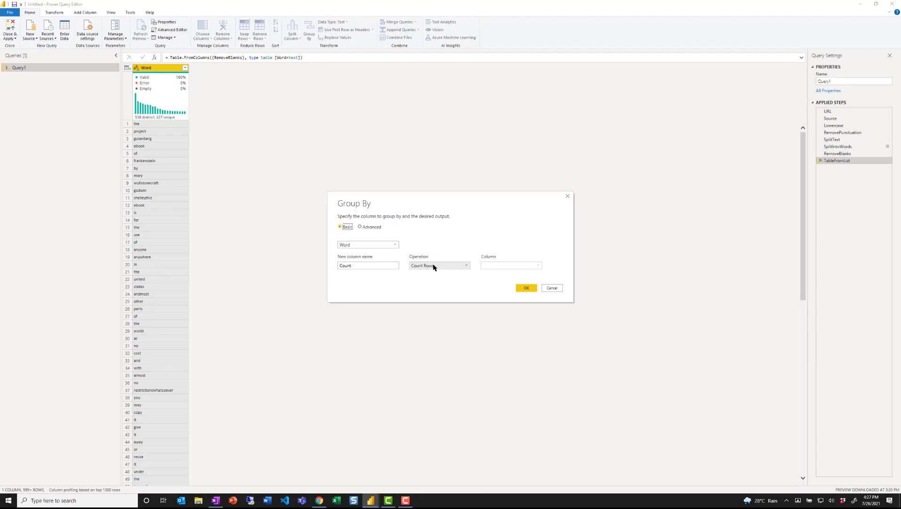
{"action": "left_click", "coordinate": [361, 265]}
{"action": "left_click_drag", "start_coordinate": [361, 266], "coordinate": [286, 267]}
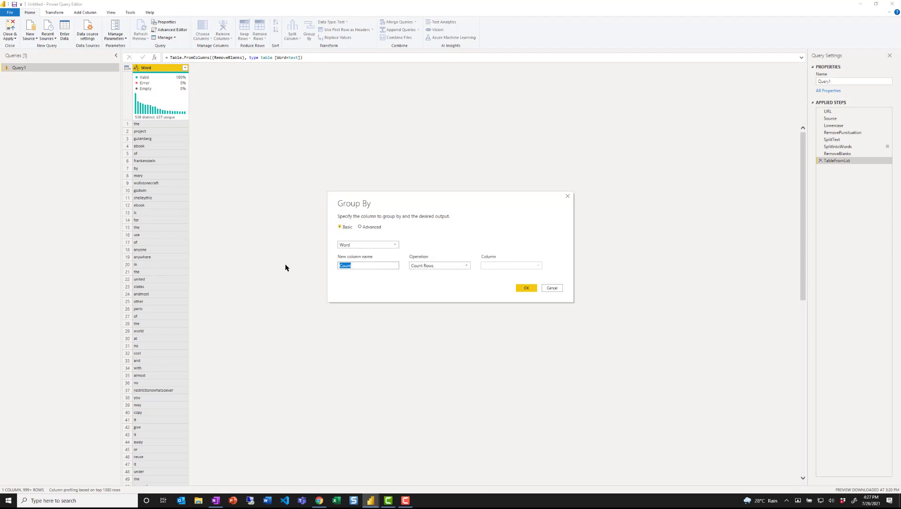
{"action": "left_click", "coordinate": [386, 299]}
{"action": "left_click", "coordinate": [526, 288]}
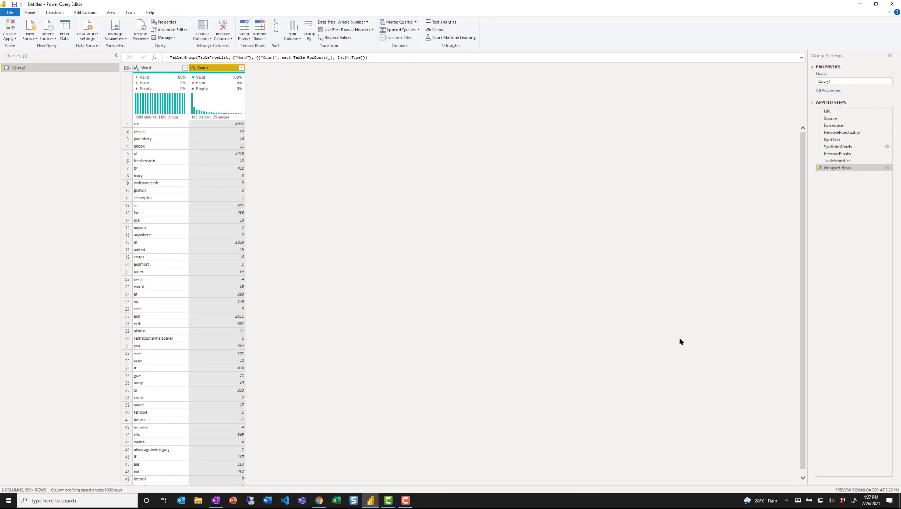
Step: Rename the Grouped Rows step to FindWordCounts
{"action": "right_click", "coordinate": [835, 168]}
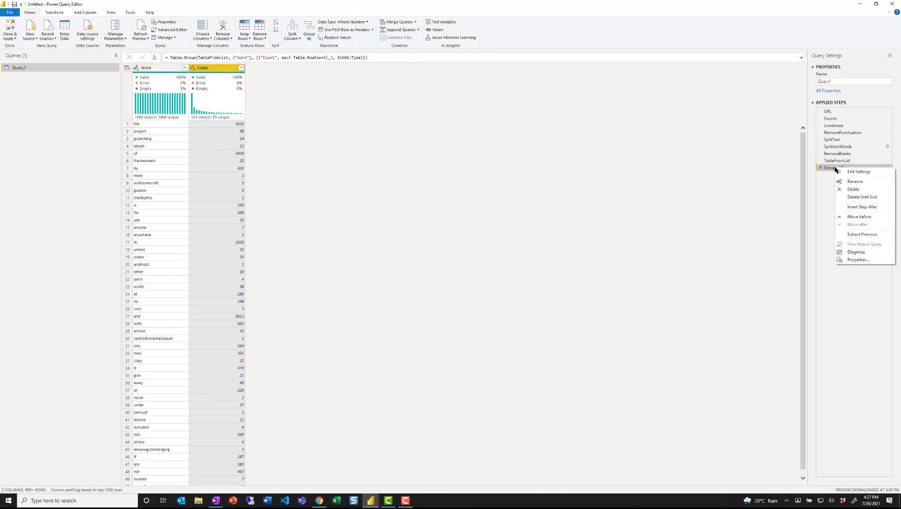
{"action": "left_click", "coordinate": [854, 181]}
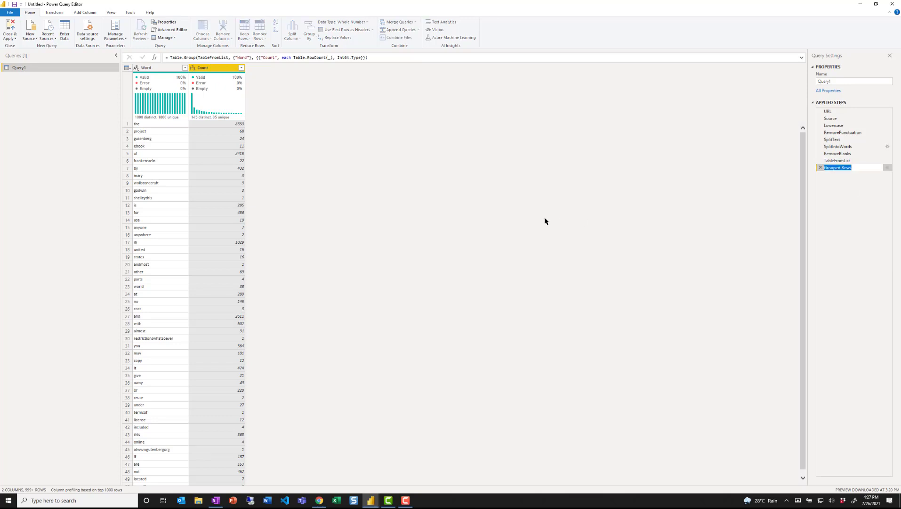
{"action": "type", "text": "FindWordCounts"}
{"action": "key", "text": "Return"}
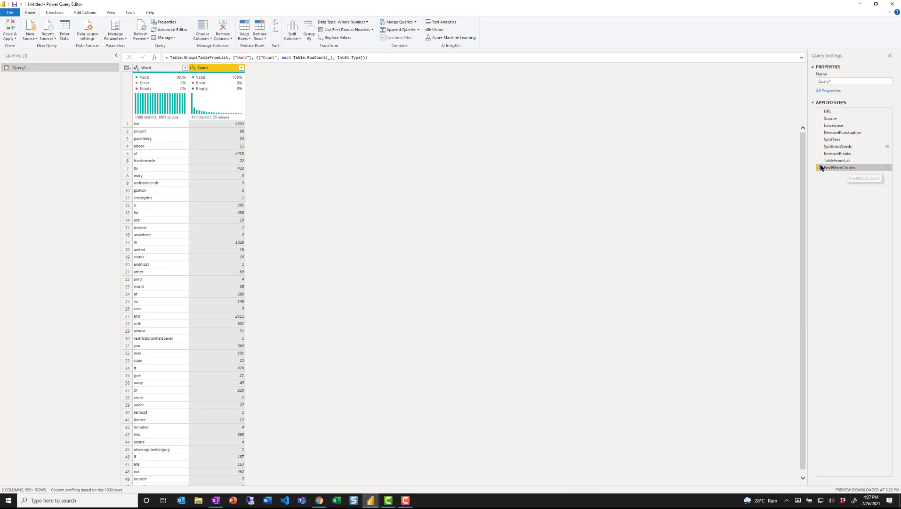
{"action": "mouse_move", "coordinate": [227, 104]}
Step: Start a connection with the Data.World - Get Dataset (Beta) connector, then switch to the browser
{"action": "left_click", "coordinate": [28, 42]}
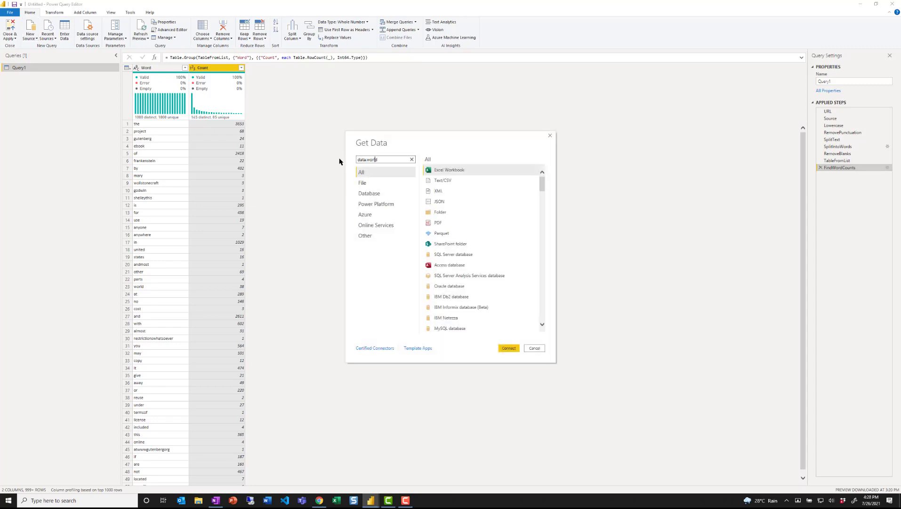
{"action": "type", "text": "d"}
{"action": "left_click", "coordinate": [461, 171]}
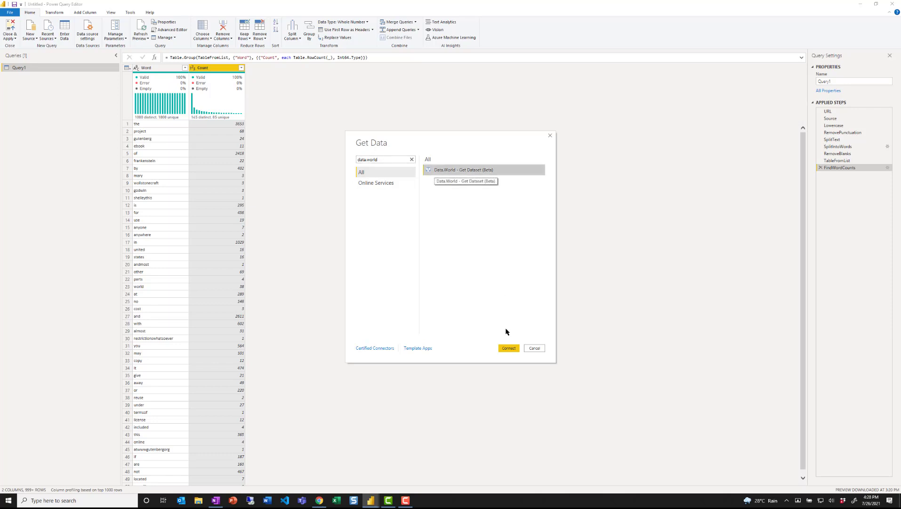
{"action": "left_click", "coordinate": [508, 348]}
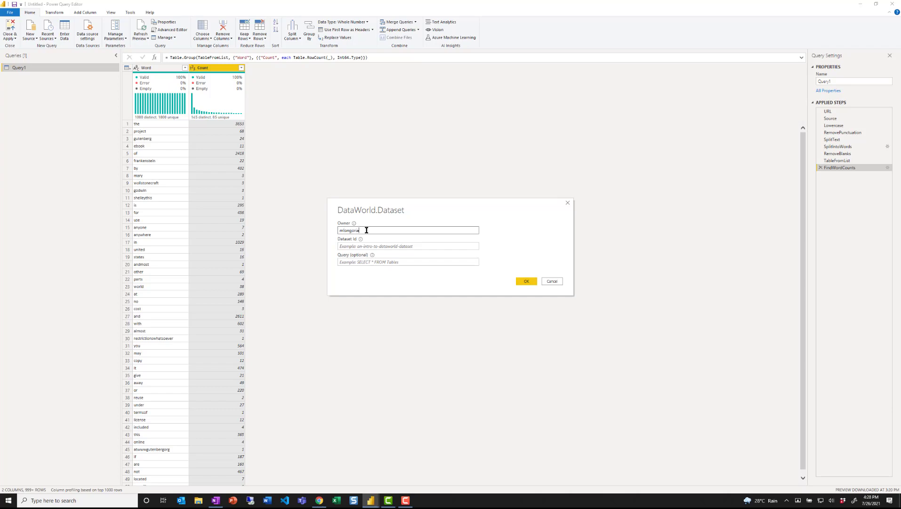
{"action": "key", "text": "alt+Tab"}
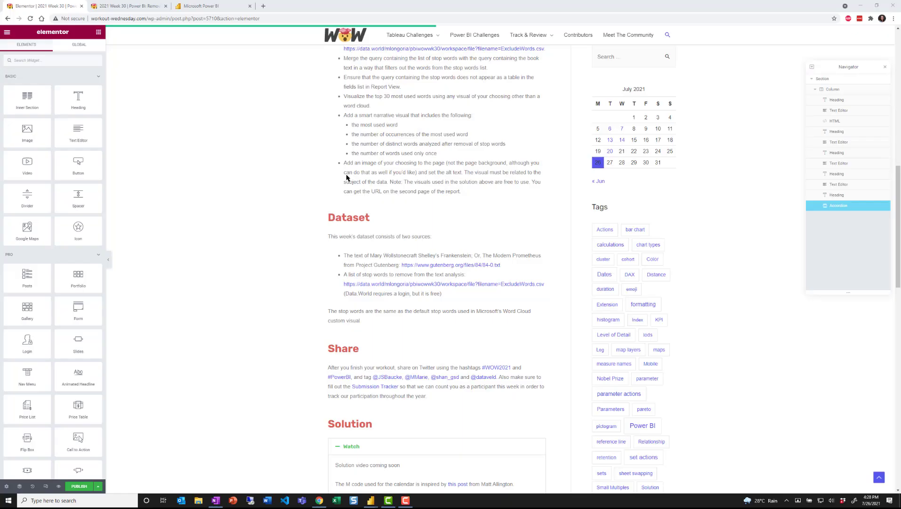
Step: Open a new Chrome tab and begin entering the data.world address
{"action": "key", "text": "ctrl+t"}
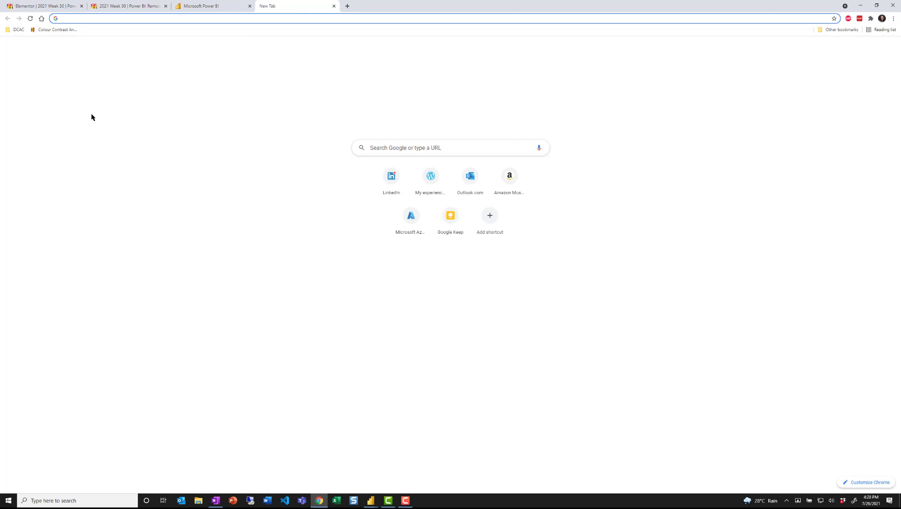
{"action": "type", "text": "data.wor"}
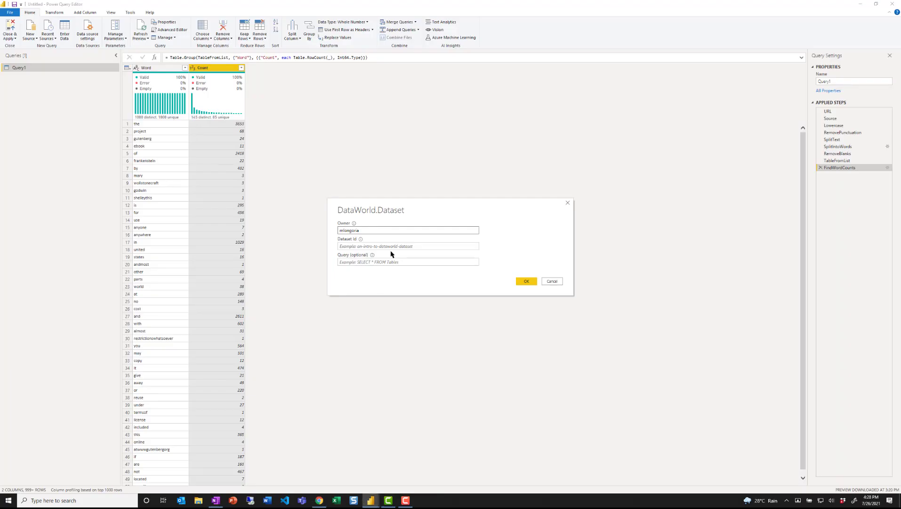
Step: Enter dataset id pbiwowwk30 and load the excludewords table from the Navigator
{"action": "left_click", "coordinate": [387, 246]}
{"action": "type", "text": "pbiwowwk30"}
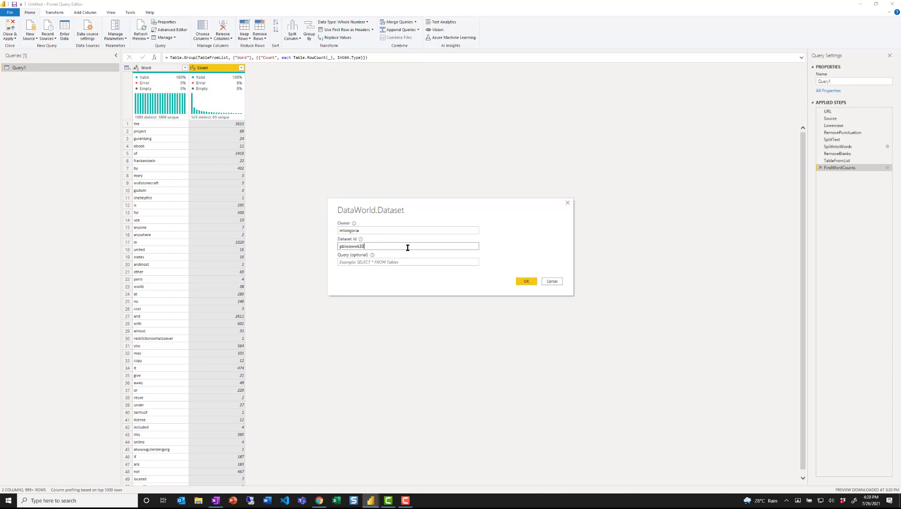
{"action": "left_click", "coordinate": [527, 281]}
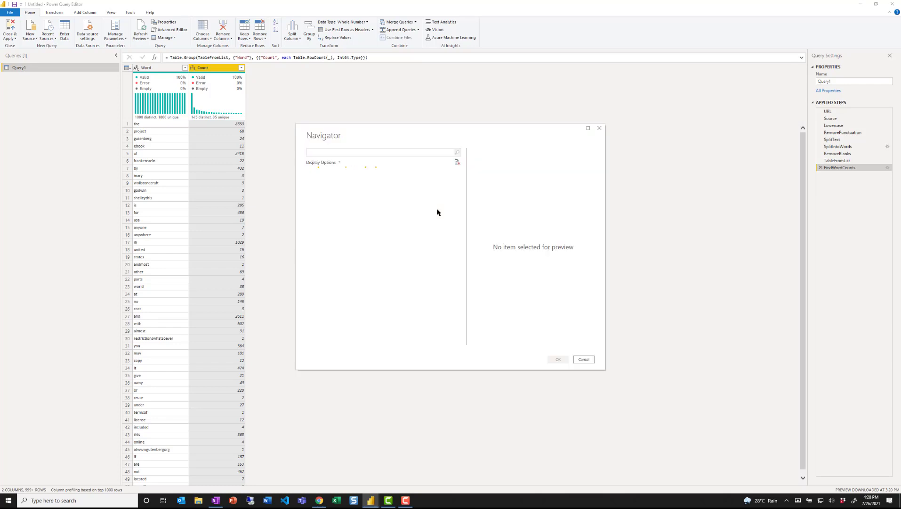
{"action": "left_click", "coordinate": [317, 182]}
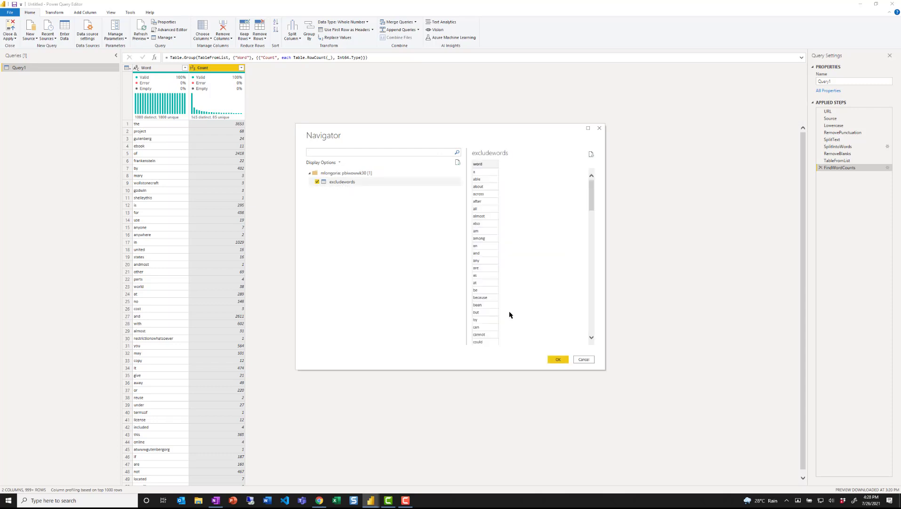
{"action": "left_click", "coordinate": [555, 361]}
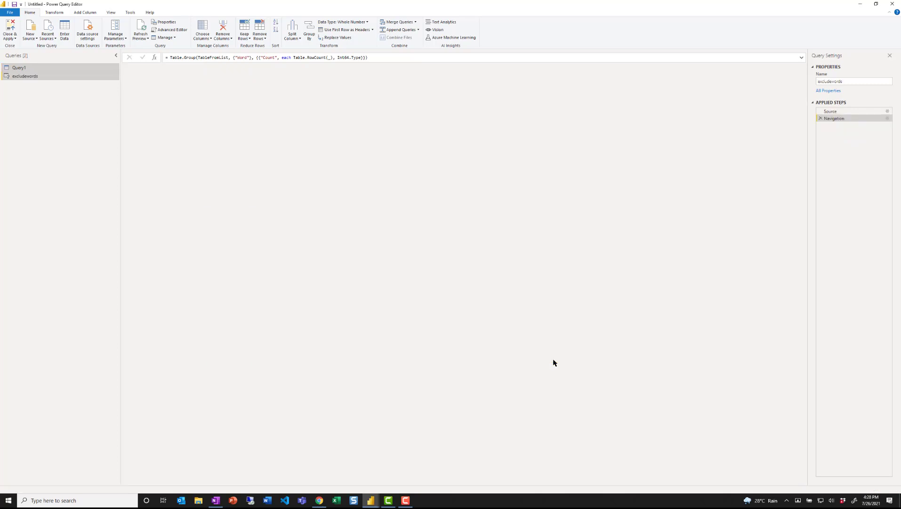
Step: Rename Query1 to 'Frankenstein Word Count', then glance at the excludewords query
{"action": "left_click", "coordinate": [21, 67]}
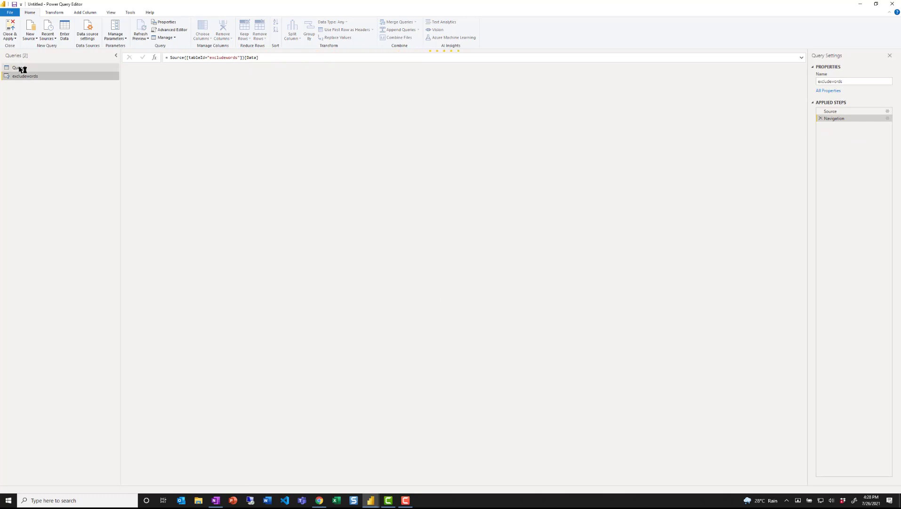
{"action": "left_click", "coordinate": [845, 81]}
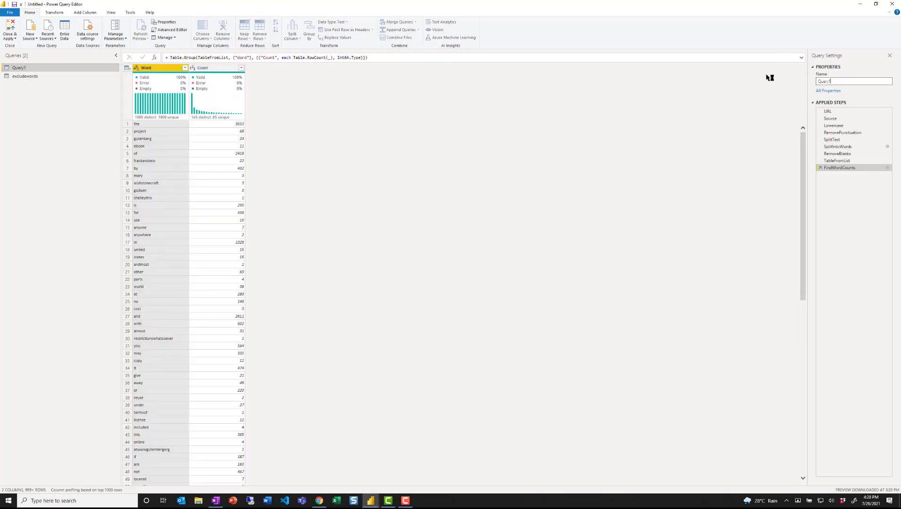
{"action": "key", "text": "ctrl+a"}
{"action": "type", "text": "F"}
{"action": "key", "text": "Return"}
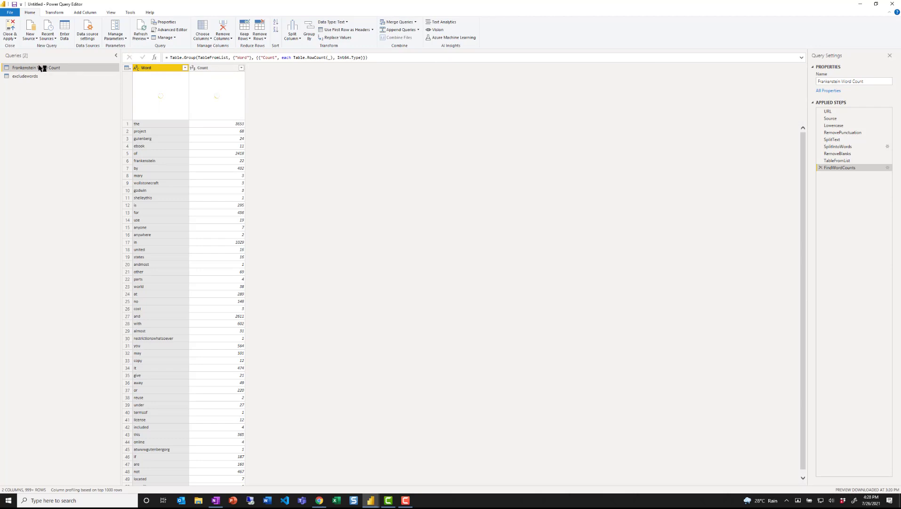
{"action": "left_click", "coordinate": [38, 77]}
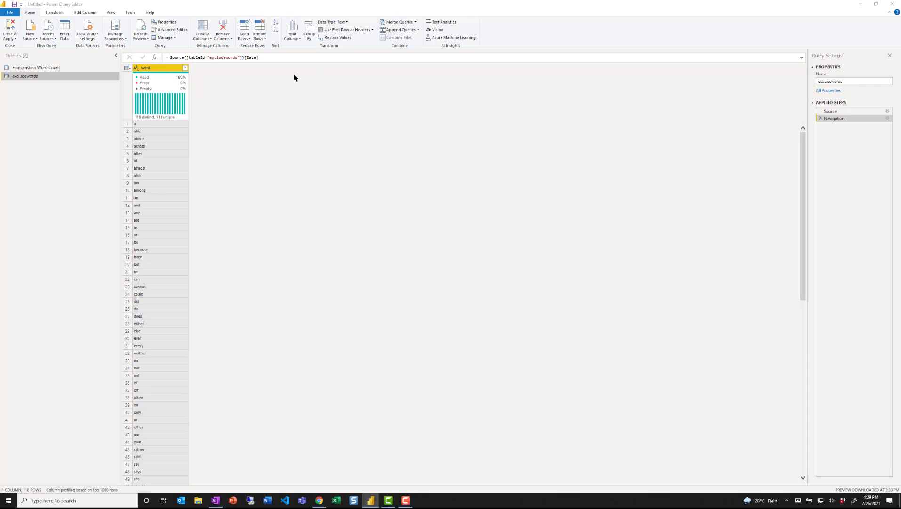
{"action": "left_click", "coordinate": [56, 69]}
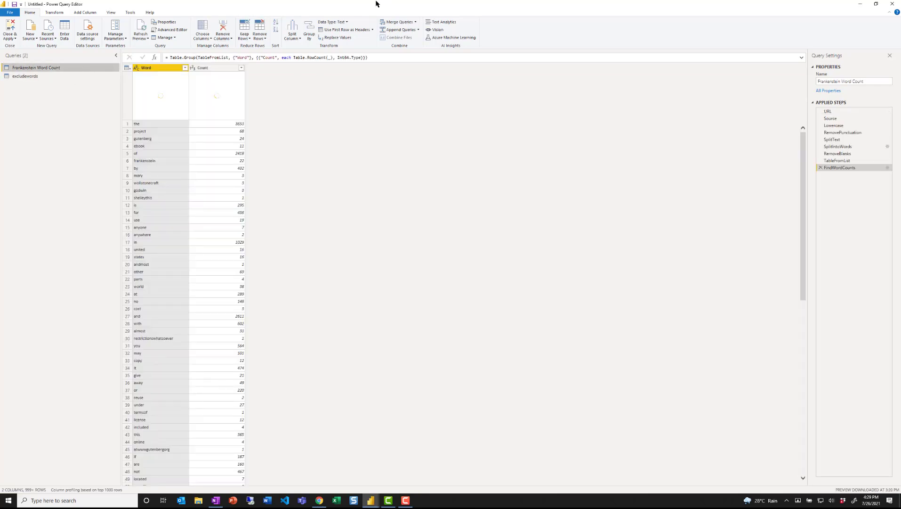
Step: Merge Frankenstein Word Count with excludewords on Word/word using a Left Anti join
{"action": "left_click", "coordinate": [416, 23]}
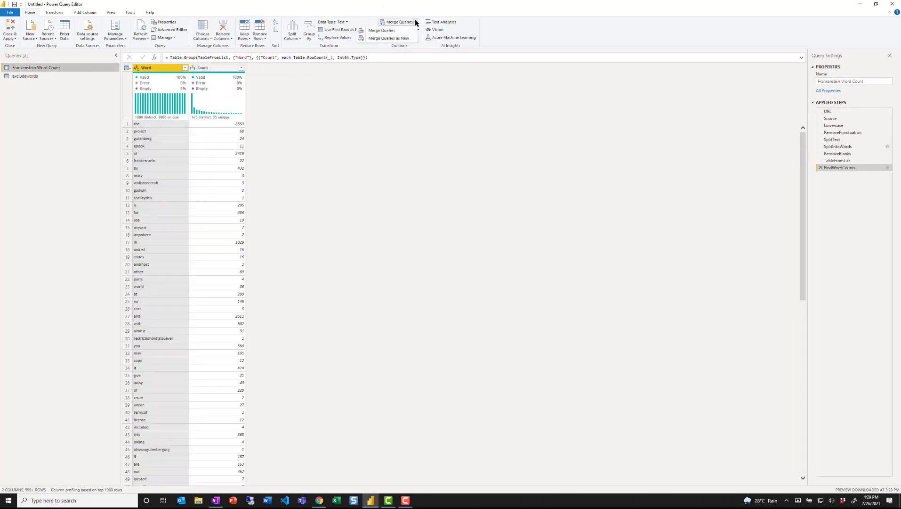
{"action": "left_click", "coordinate": [395, 32]}
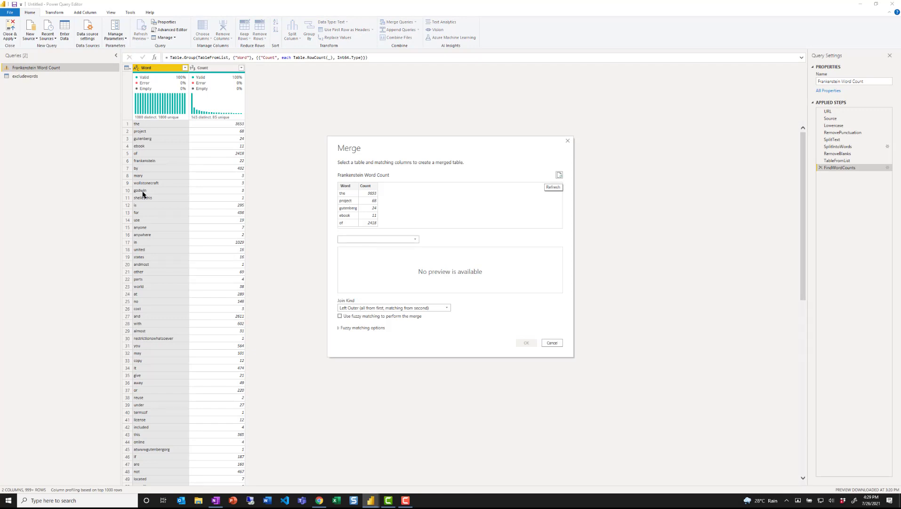
{"action": "left_click", "coordinate": [388, 240]}
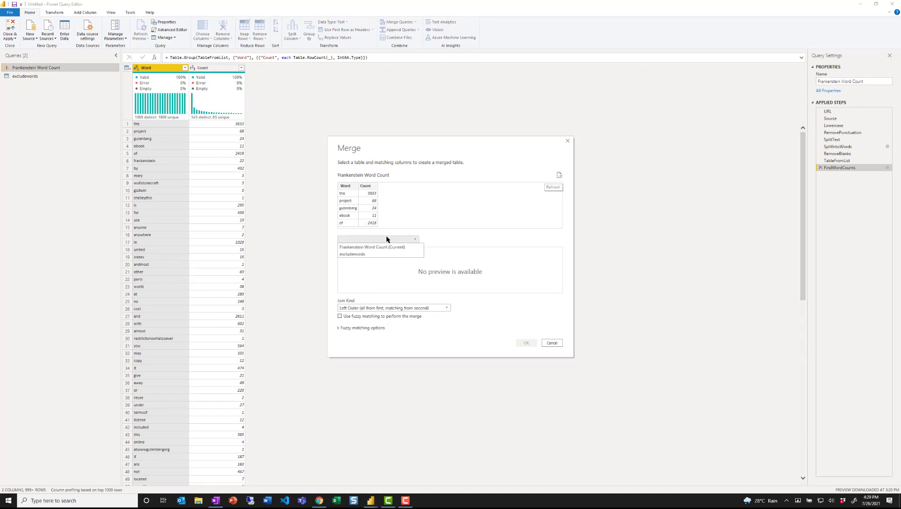
{"action": "left_click", "coordinate": [354, 255]}
{"action": "left_click", "coordinate": [344, 187]}
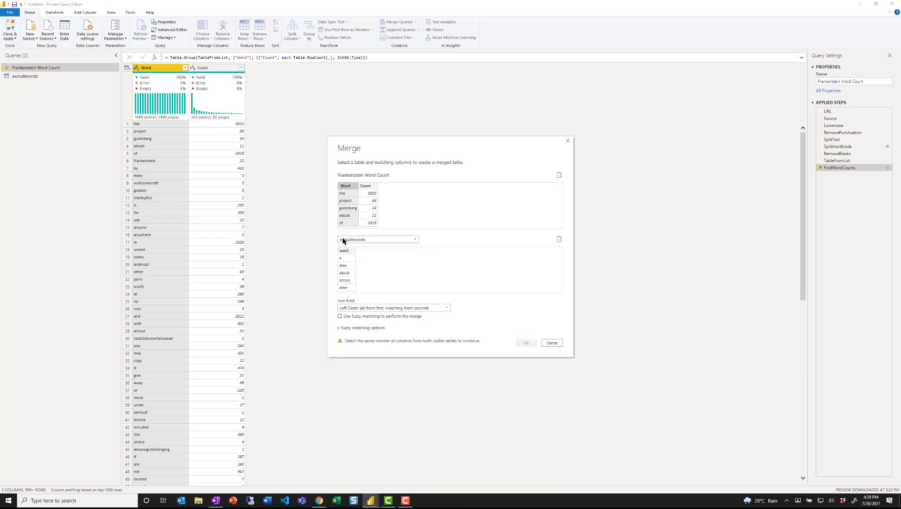
{"action": "left_click", "coordinate": [344, 253]}
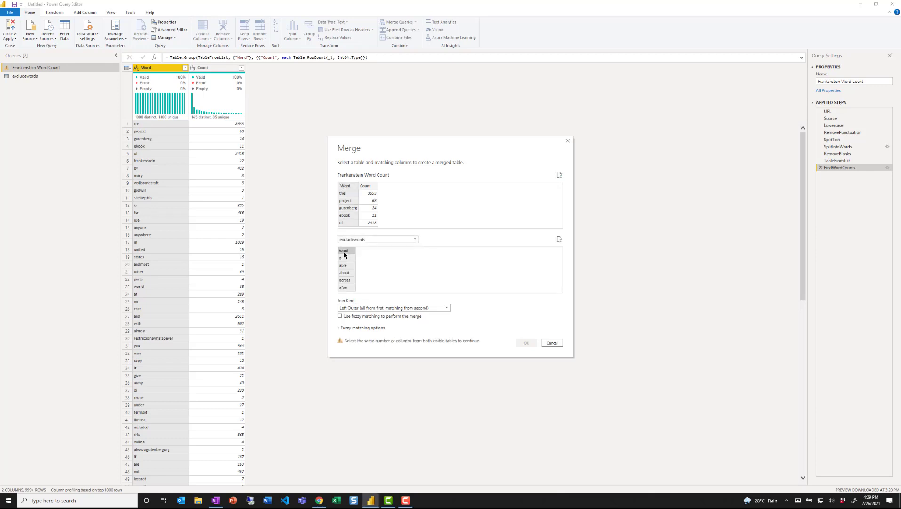
{"action": "left_click", "coordinate": [399, 308]}
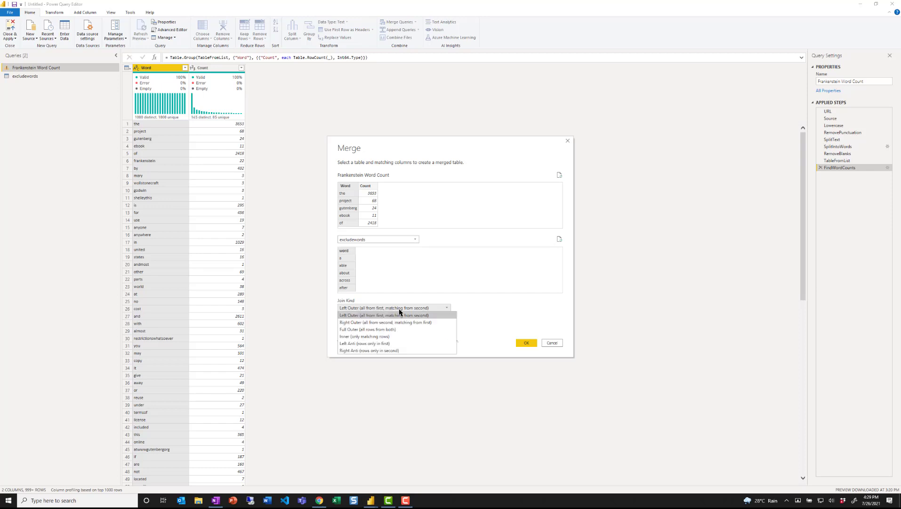
{"action": "left_click", "coordinate": [389, 344]}
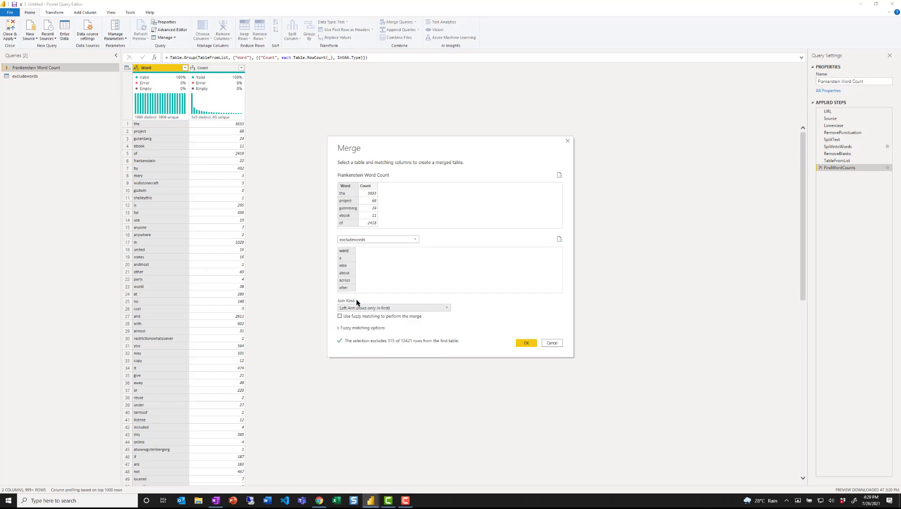
{"action": "left_click", "coordinate": [426, 309]}
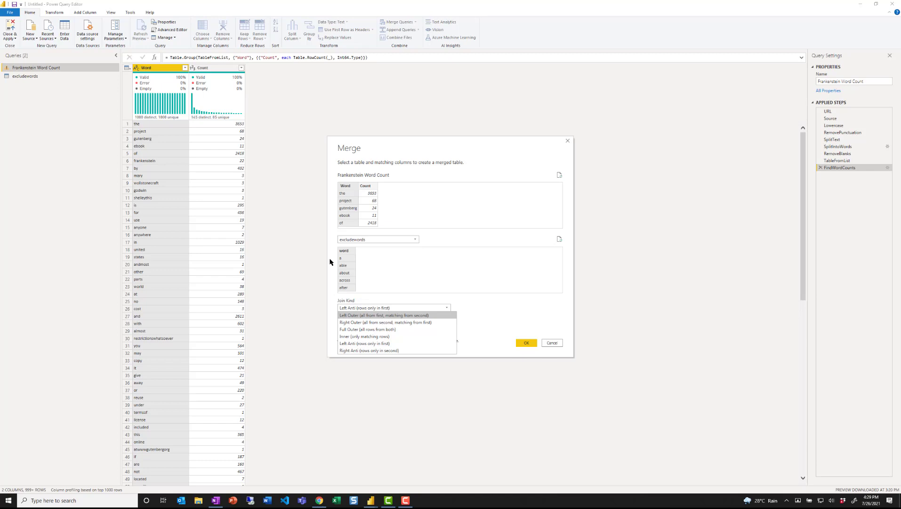
{"action": "left_click", "coordinate": [361, 346]}
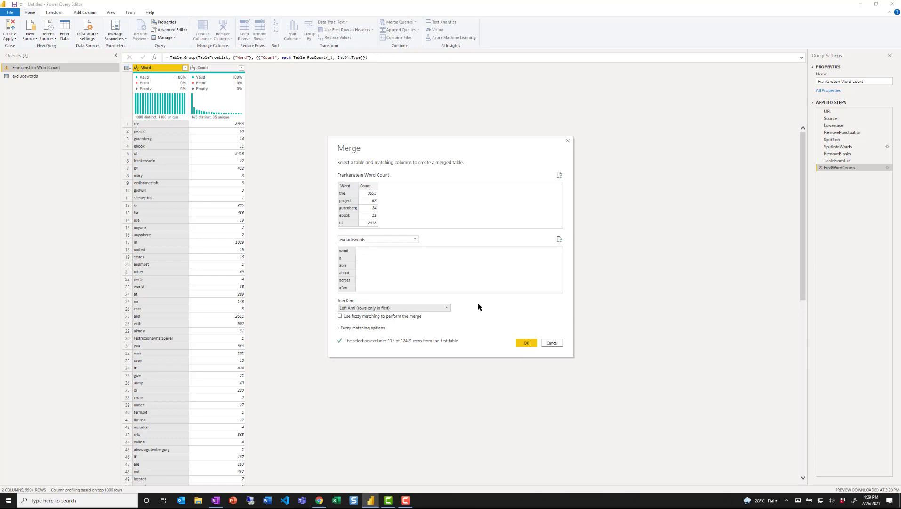
{"action": "left_click", "coordinate": [521, 347]}
{"action": "left_click", "coordinate": [526, 344]}
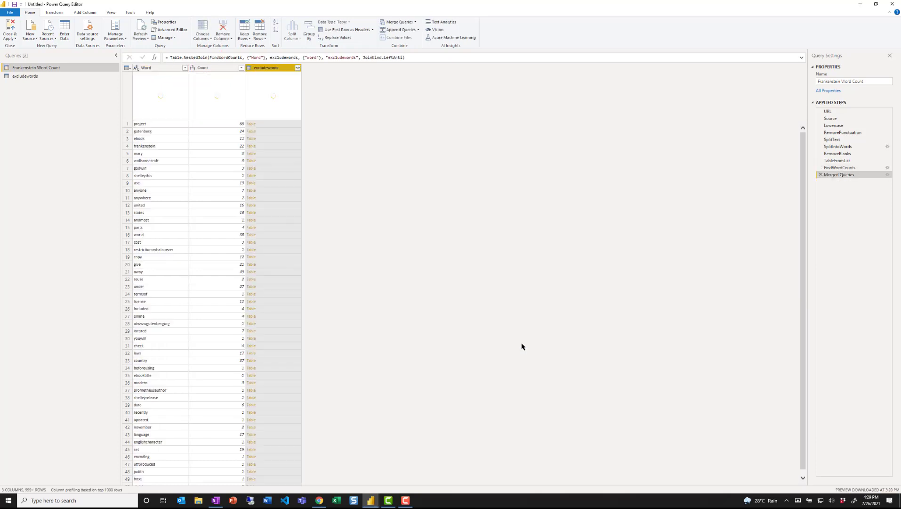
Step: Remove the excludewords column, untick Enable load on excludewords, and Close & Apply
{"action": "right_click", "coordinate": [272, 70]}
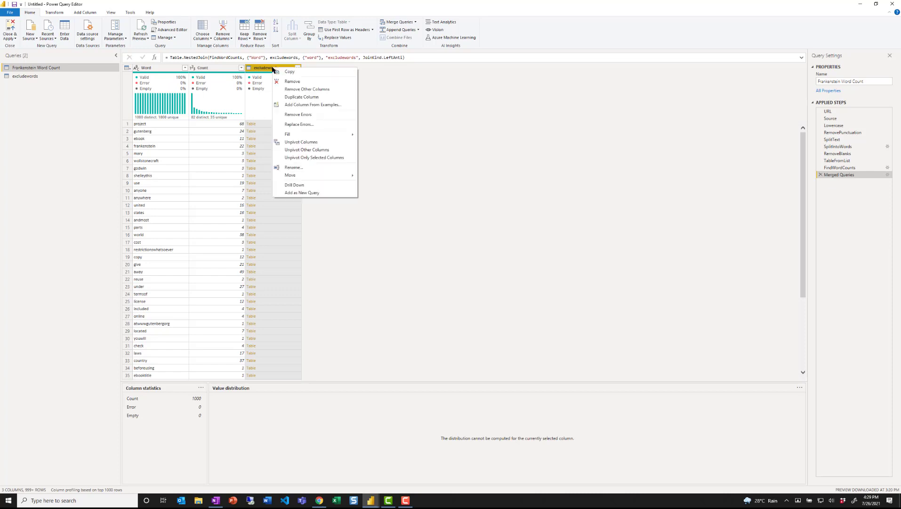
{"action": "left_click", "coordinate": [292, 81]}
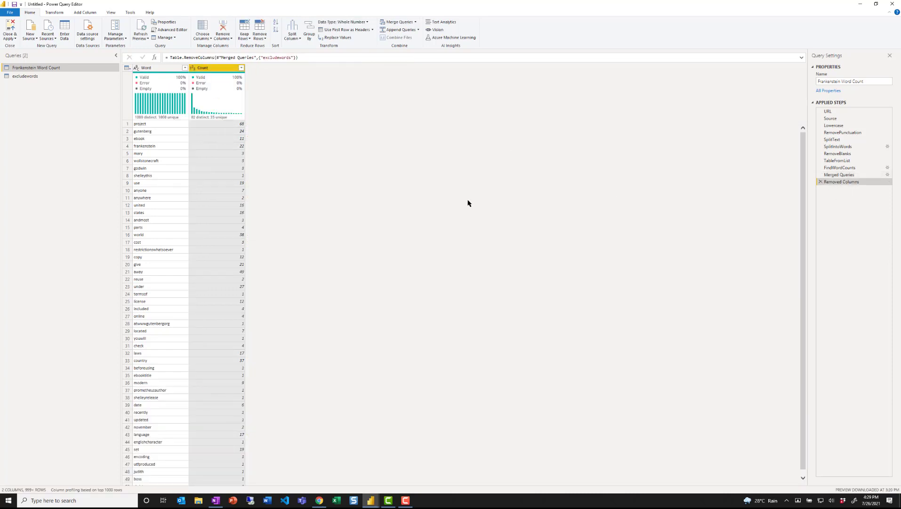
{"action": "left_click", "coordinate": [30, 76]}
{"action": "right_click", "coordinate": [30, 77]}
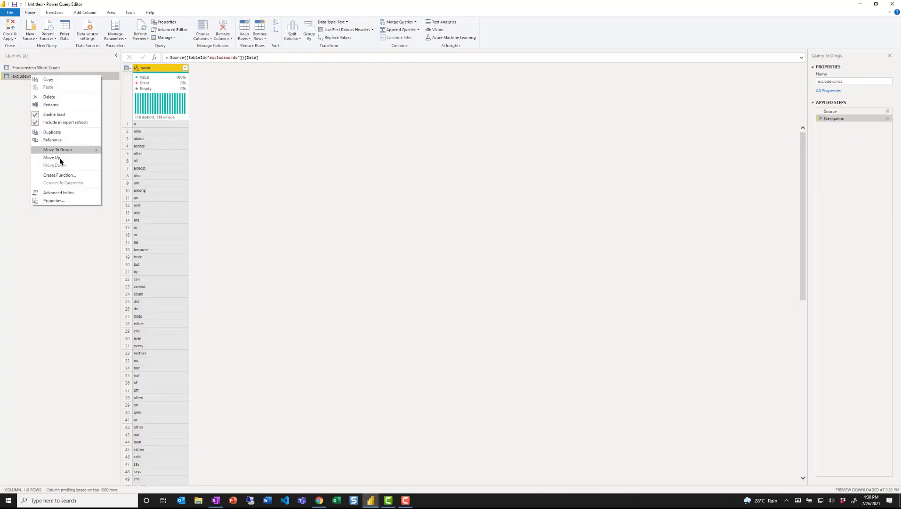
{"action": "left_click", "coordinate": [74, 116]}
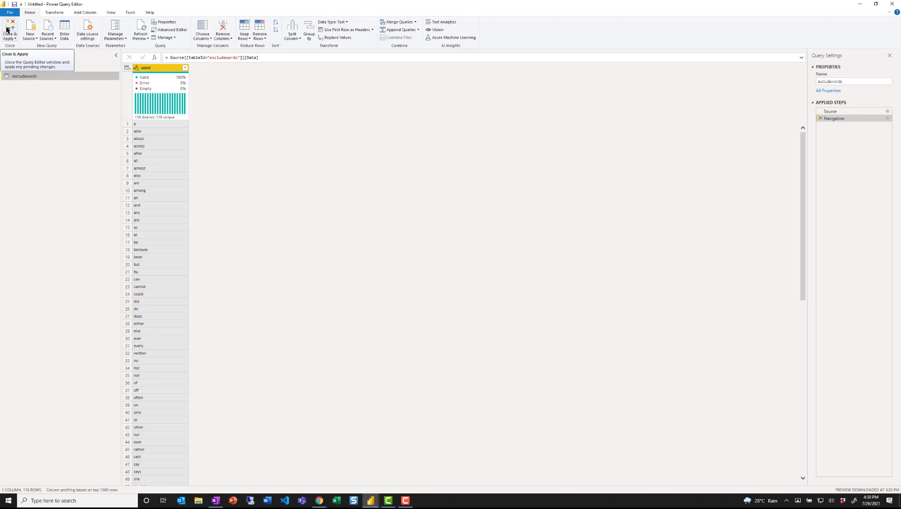
{"action": "left_click", "coordinate": [38, 68]}
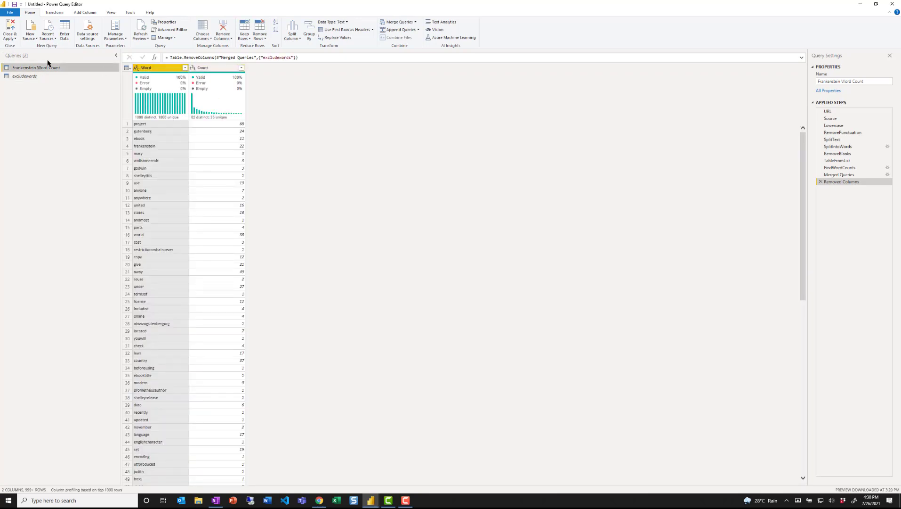
{"action": "left_click", "coordinate": [15, 29]}
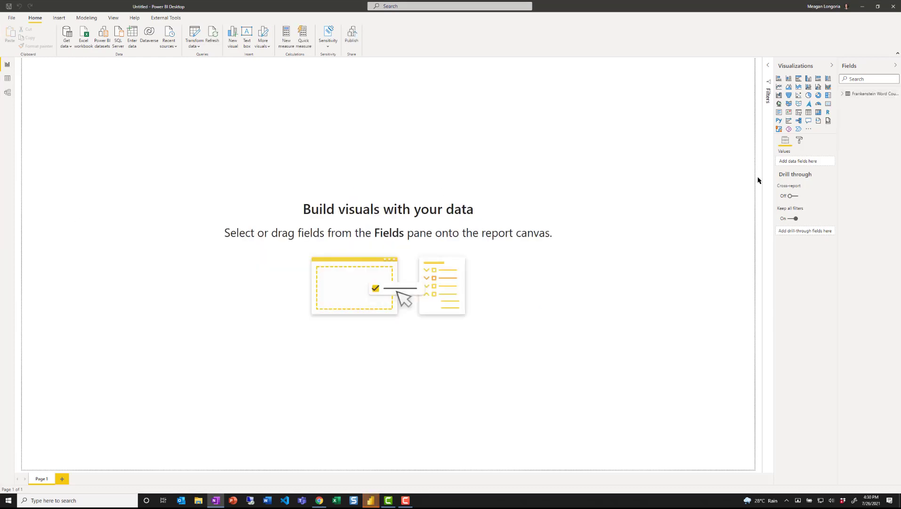
Step: Add Microsoft's Horizontal bar chart visual from AppSource via a 'horizontal' search
{"action": "left_click", "coordinate": [843, 94]}
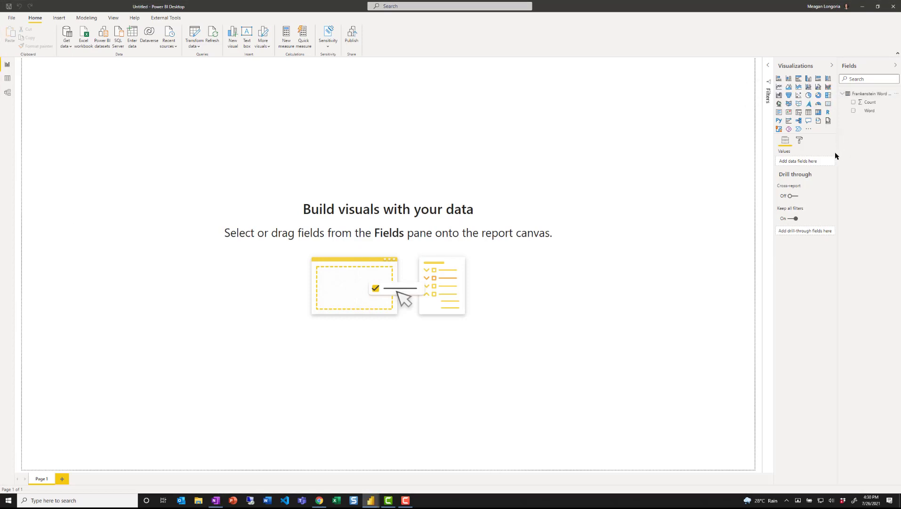
{"action": "left_click_drag", "start_coordinate": [836, 155], "coordinate": [820, 151]}
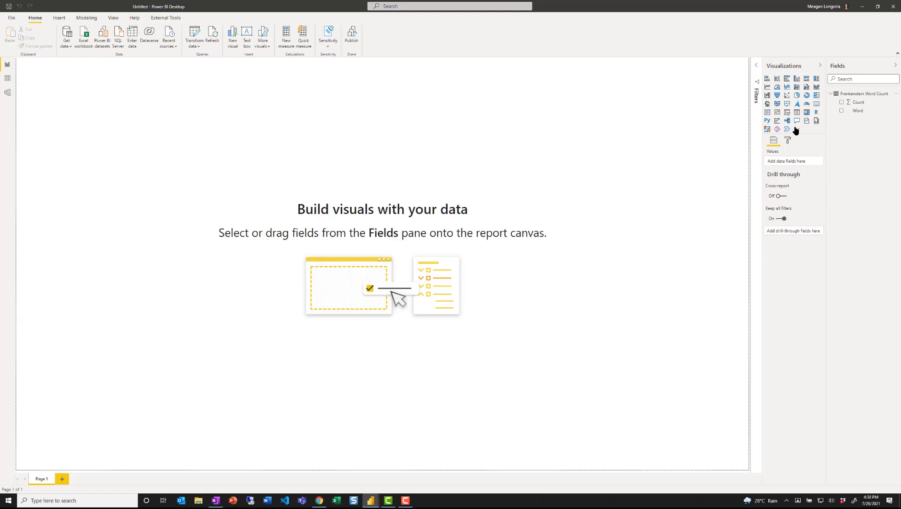
{"action": "left_click", "coordinate": [797, 129]}
{"action": "left_click", "coordinate": [815, 135]}
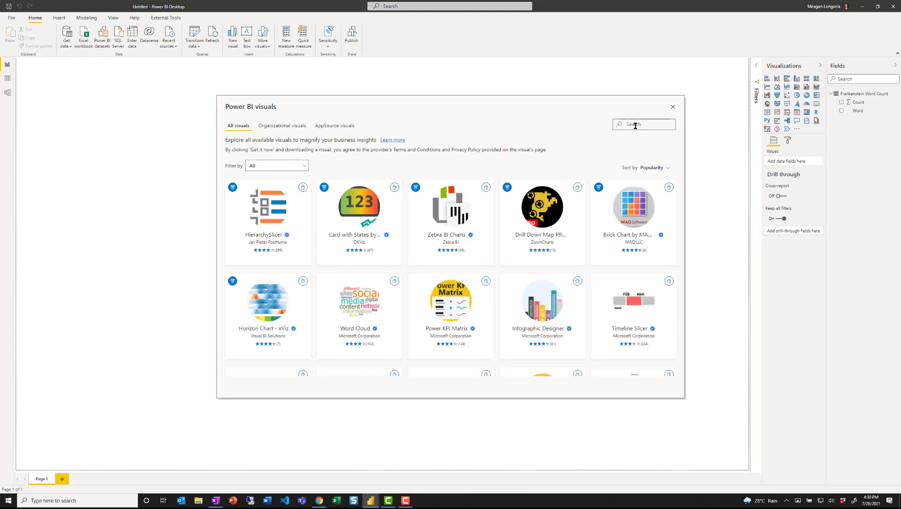
{"action": "type", "text": "horizontal"}
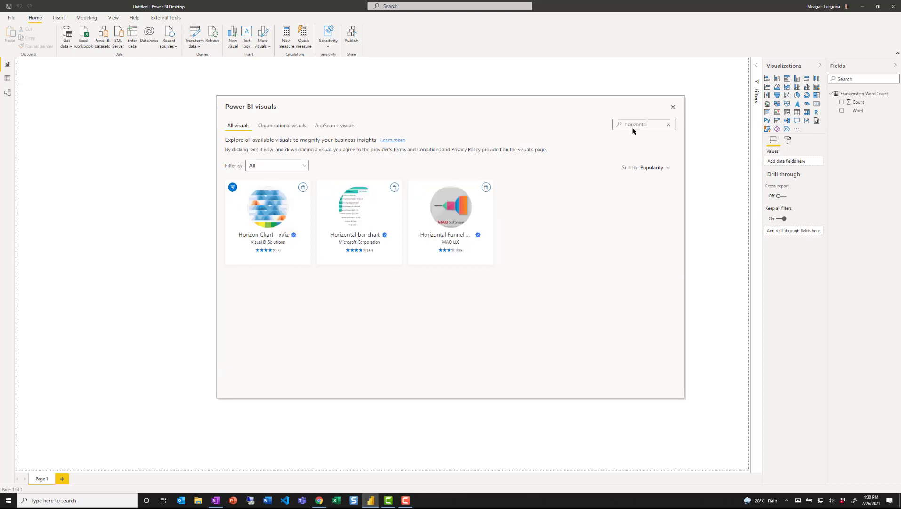
{"action": "left_click", "coordinate": [267, 208]}
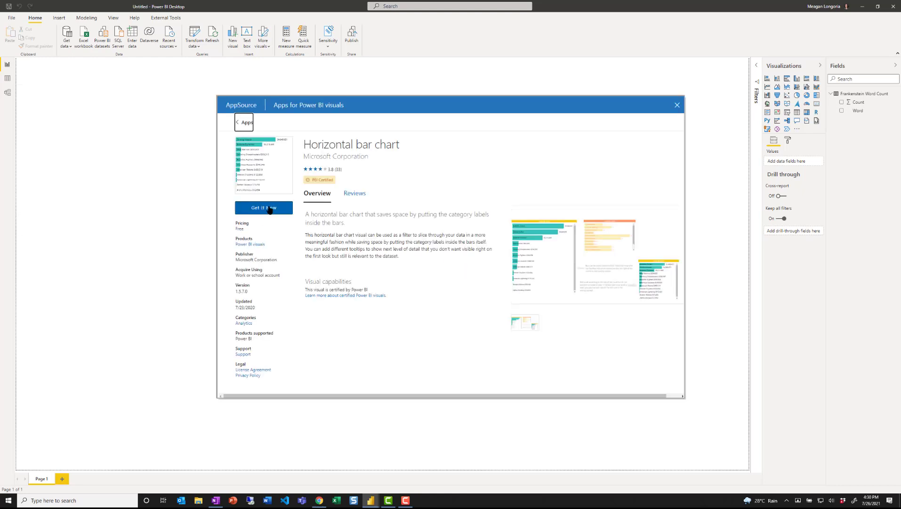
{"action": "left_click", "coordinate": [270, 211]}
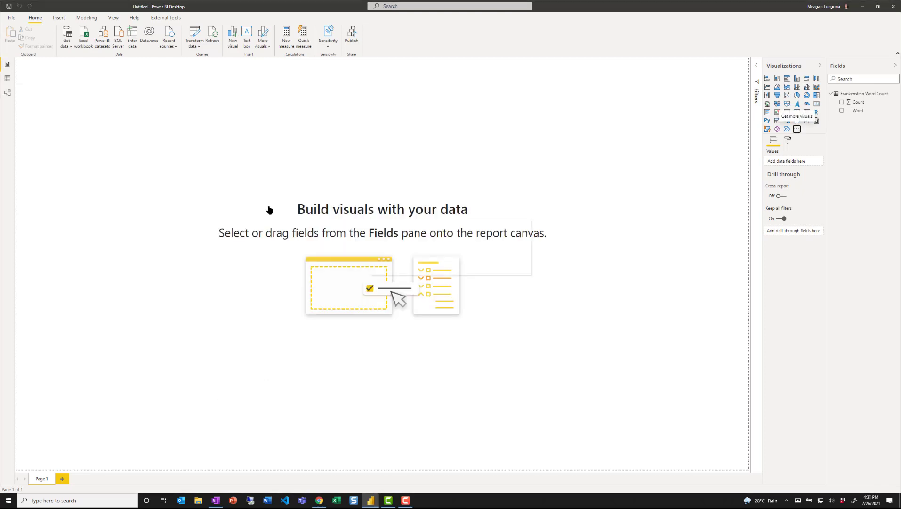
Step: Confirm the visual import and make the book-photo page background fully opaque and fitted
{"action": "left_click", "coordinate": [510, 261]}
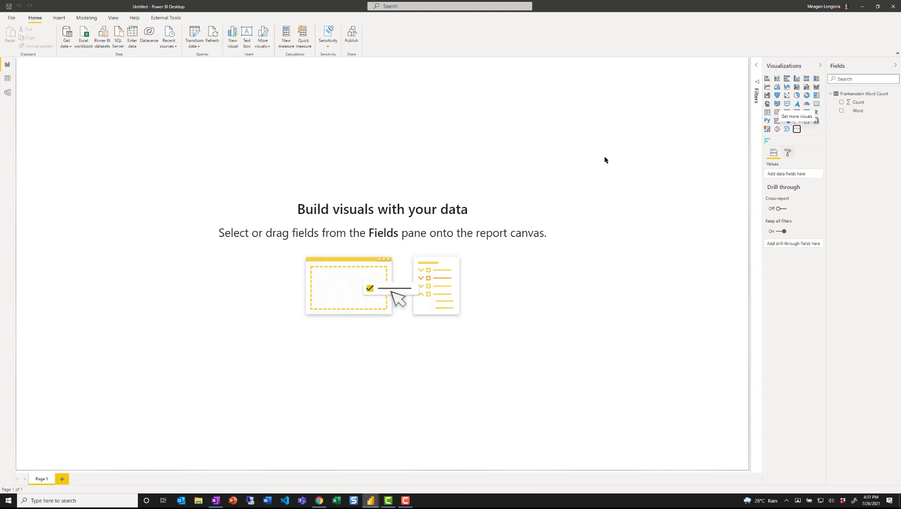
{"action": "left_click", "coordinate": [787, 153]}
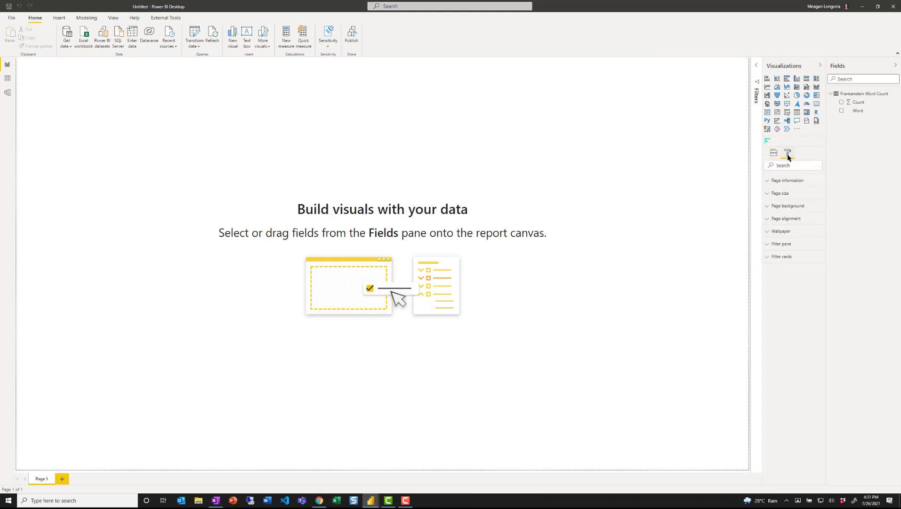
{"action": "left_click", "coordinate": [793, 207]}
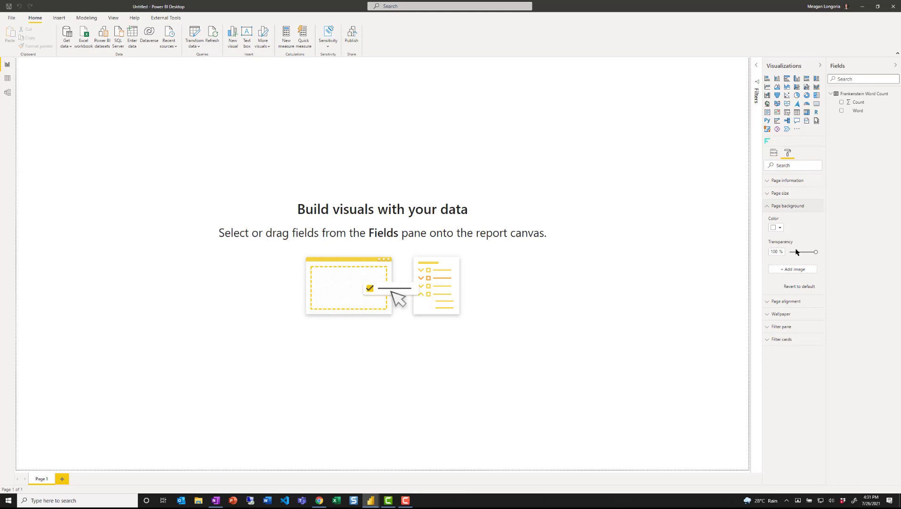
{"action": "left_click_drag", "start_coordinate": [815, 252], "coordinate": [789, 252]}
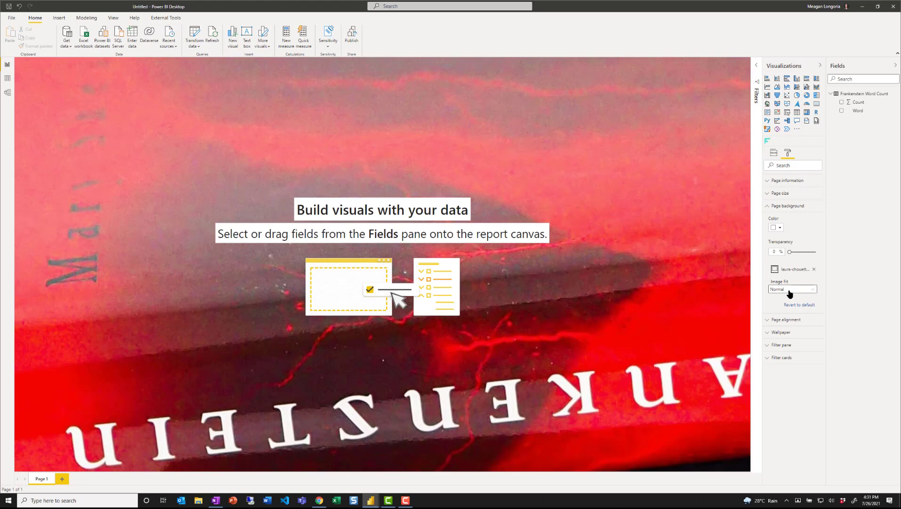
{"action": "left_click", "coordinate": [790, 291]}
{"action": "left_click", "coordinate": [783, 306]}
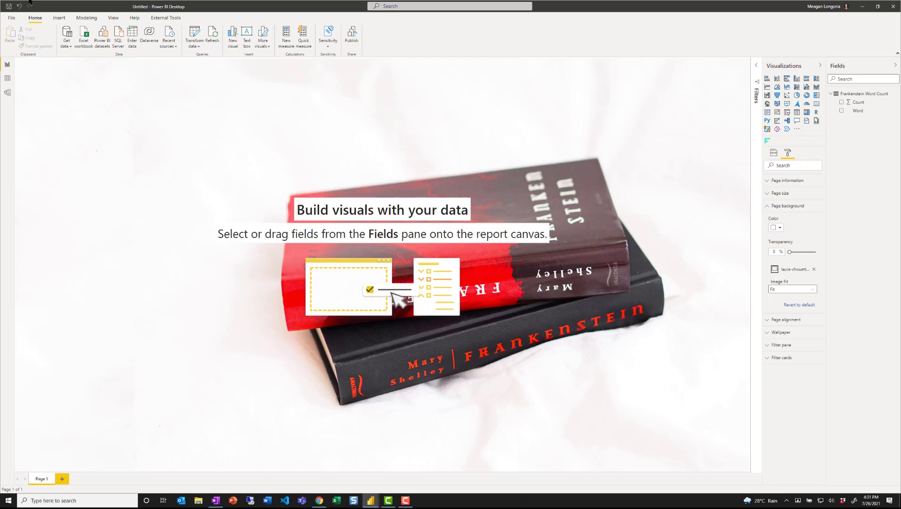
Step: Paste the title 'Analyzing the text of Mary Shelley's Frankenstein' into a top text box and add a blank bar chart
{"action": "left_click", "coordinate": [247, 36]}
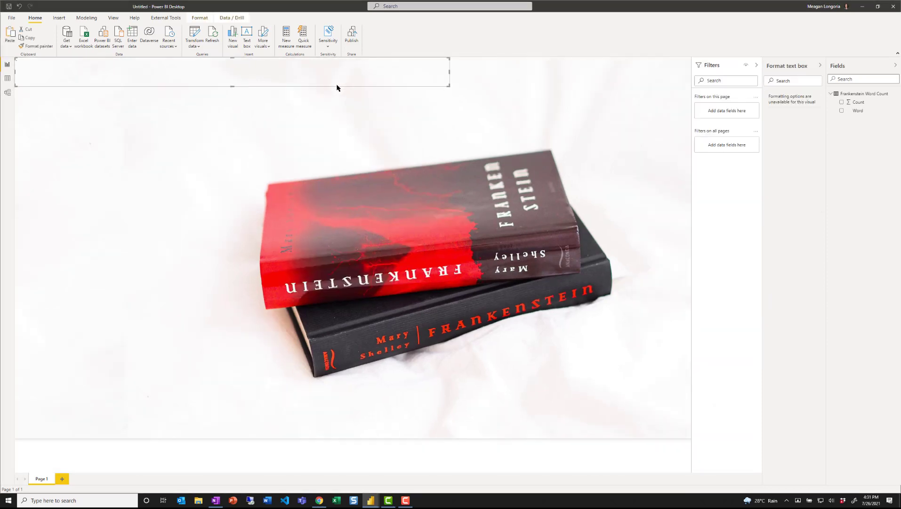
{"action": "type", "text": "Analyzing the text of Mary Shelley's Frankenstein"}
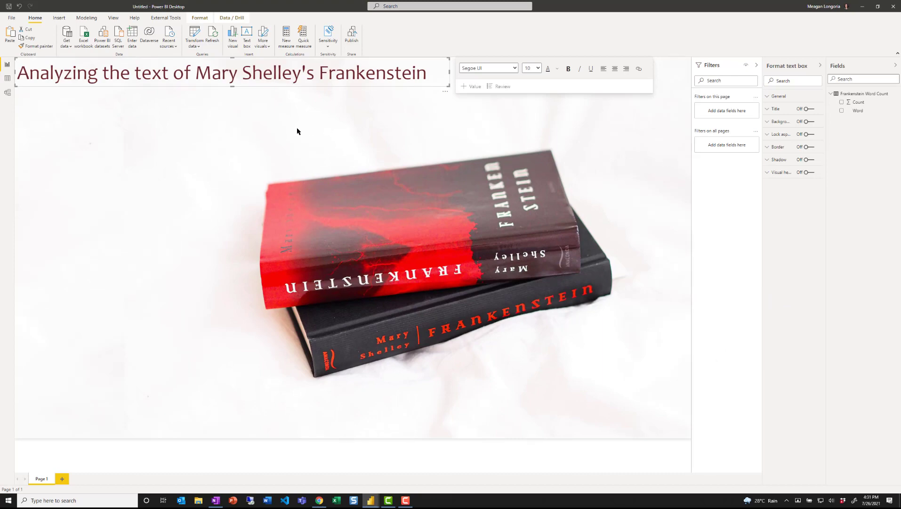
{"action": "left_click", "coordinate": [430, 135]}
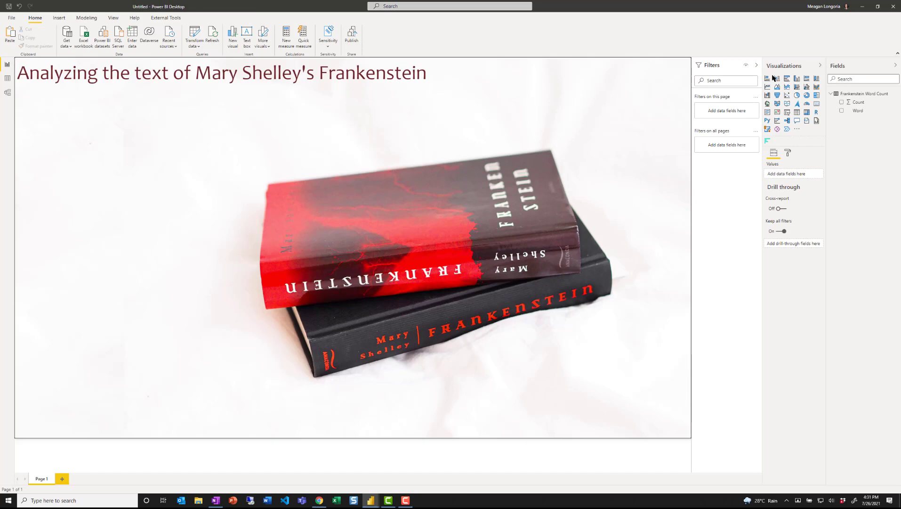
{"action": "left_click", "coordinate": [767, 141]}
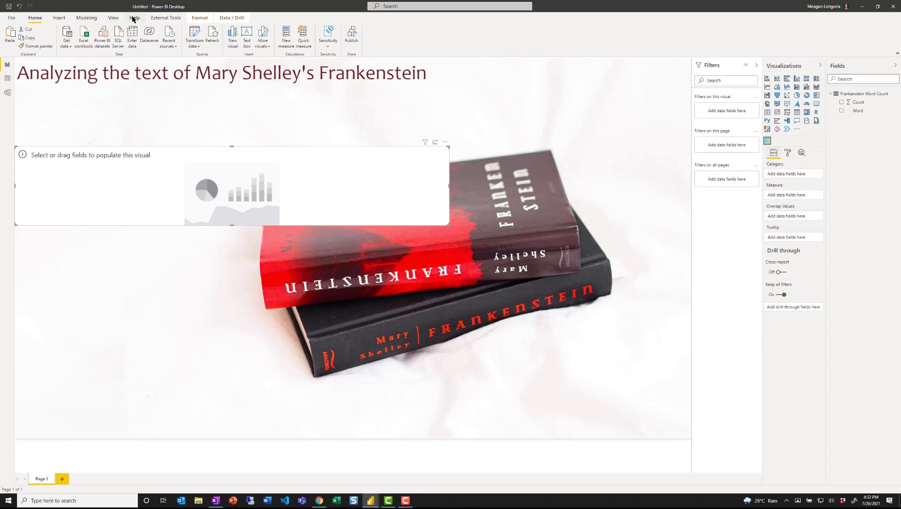
Step: Start customizing the current theme and set the general text font to Candara
{"action": "left_click", "coordinate": [113, 18]}
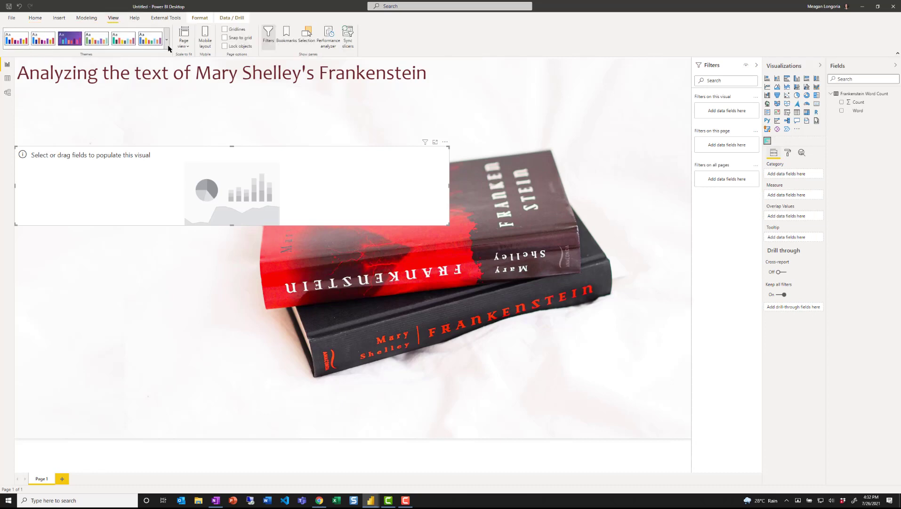
{"action": "left_click", "coordinate": [166, 40]}
{"action": "left_click", "coordinate": [57, 234]}
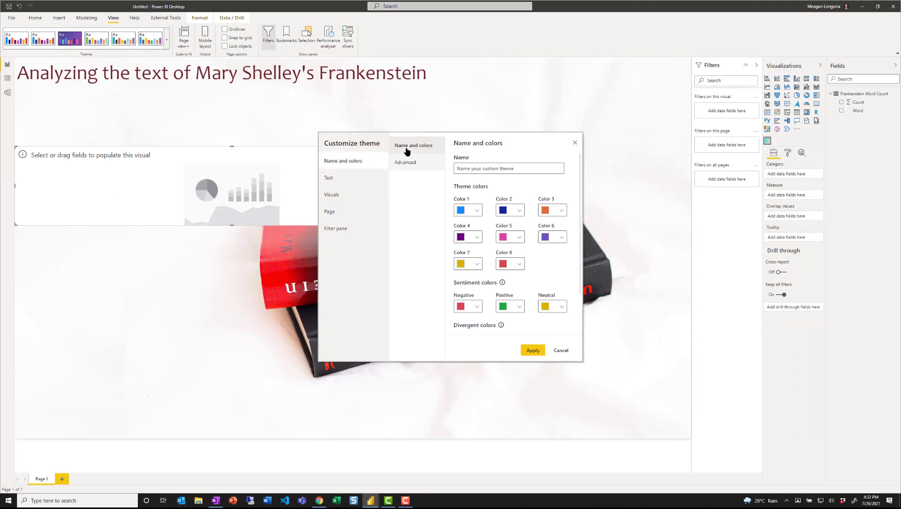
{"action": "left_click", "coordinate": [342, 182]}
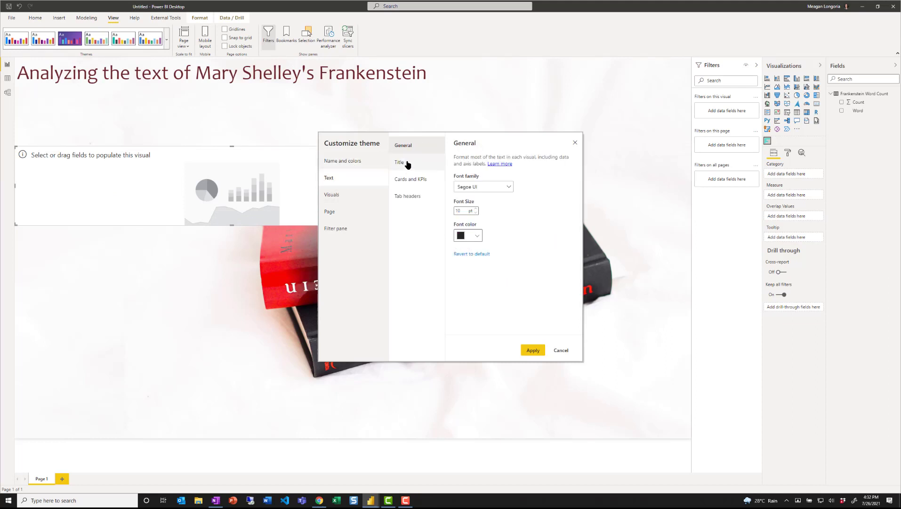
{"action": "left_click", "coordinate": [467, 186]}
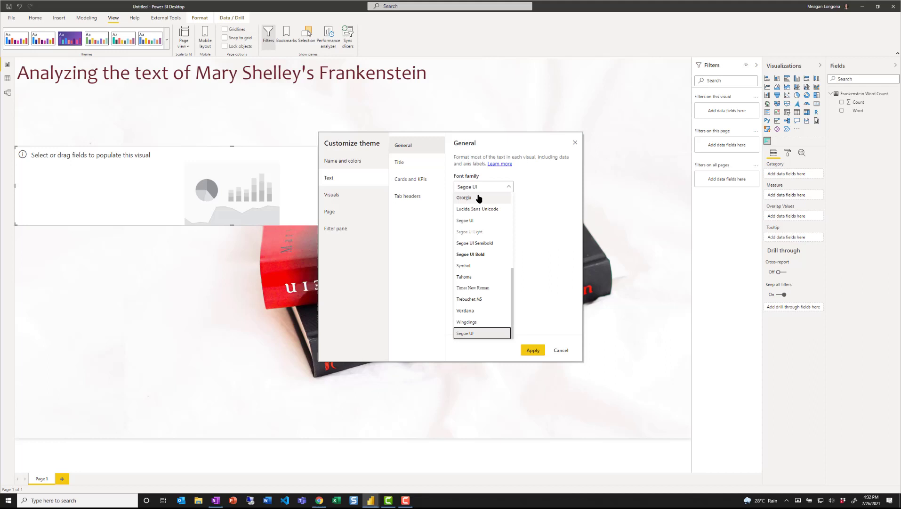
{"action": "scroll", "coordinate": [489, 257], "scroll_direction": "up", "scroll_amount": 5}
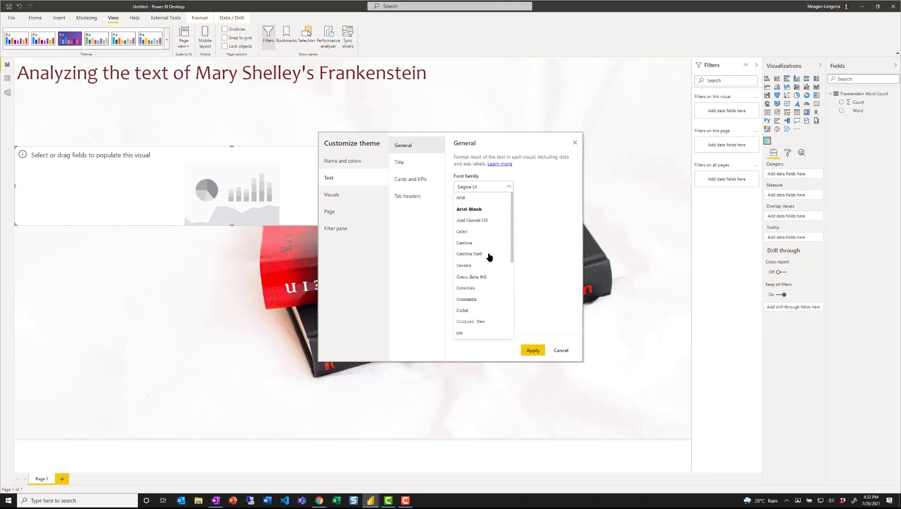
{"action": "left_click", "coordinate": [476, 262]}
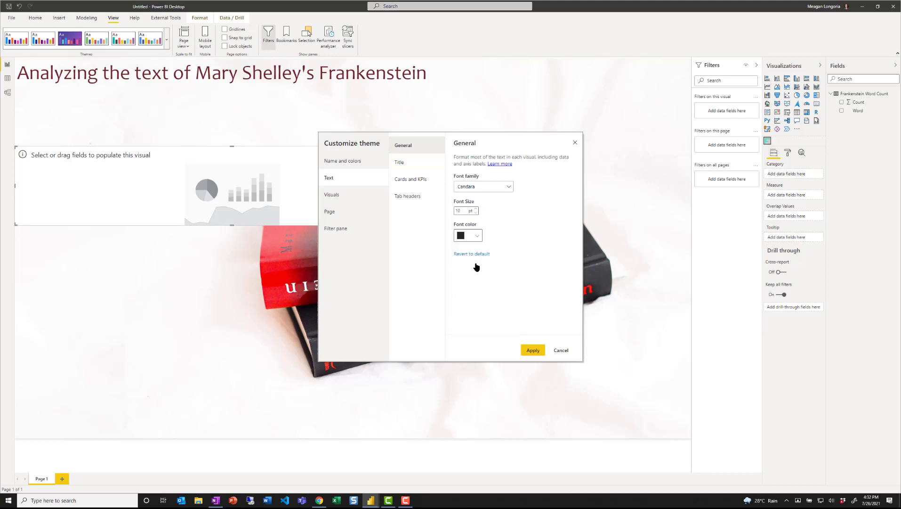
Step: Set the Title, Cards and KPIs, and Tab headers fonts to Candara
{"action": "left_click", "coordinate": [401, 163]}
{"action": "left_click", "coordinate": [493, 180]}
{"action": "left_click", "coordinate": [469, 258]}
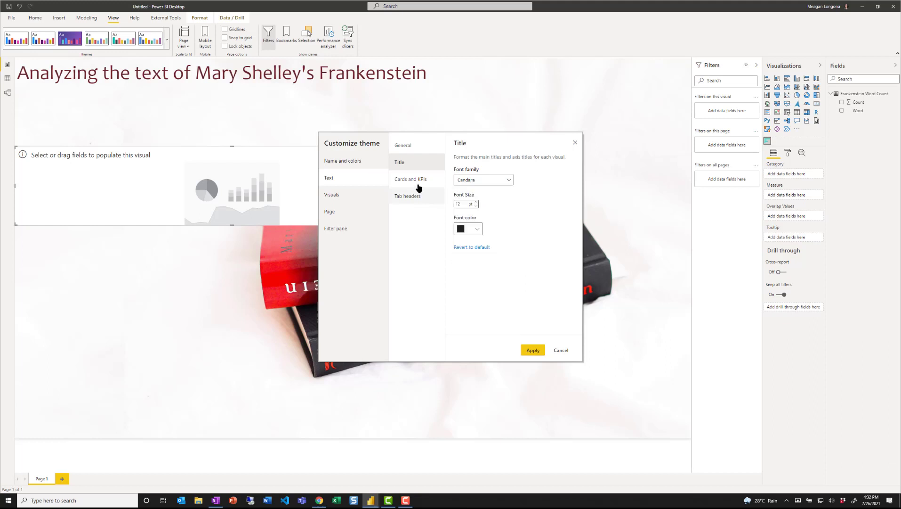
{"action": "left_click", "coordinate": [417, 183]}
{"action": "left_click", "coordinate": [484, 182]}
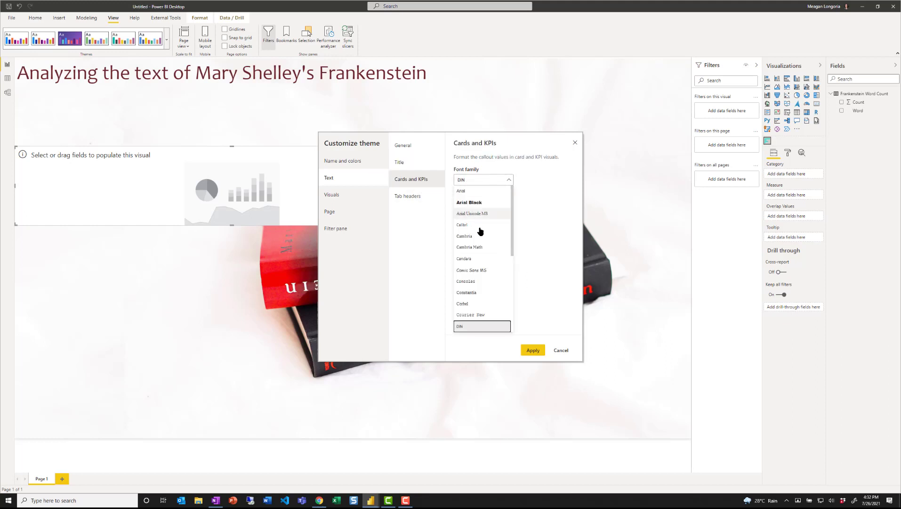
{"action": "left_click", "coordinate": [474, 251]}
{"action": "left_click", "coordinate": [420, 199]}
{"action": "left_click", "coordinate": [483, 181]}
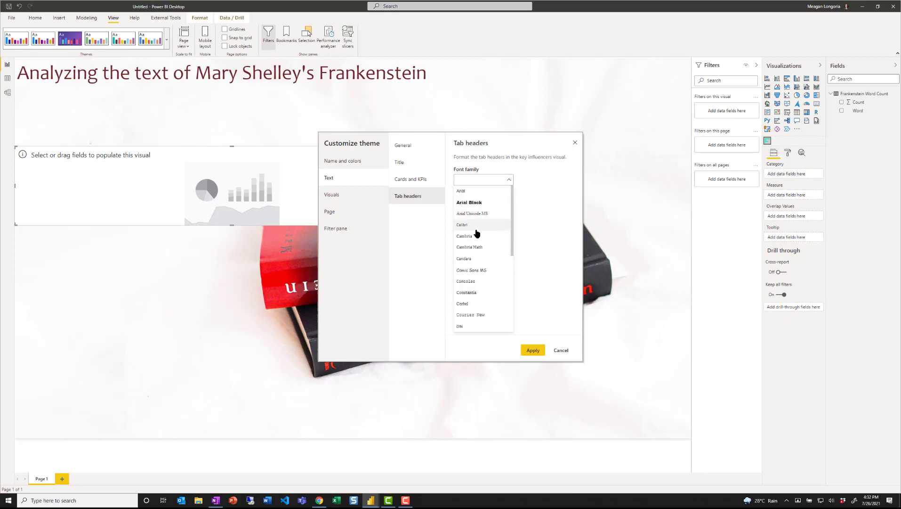
{"action": "left_click", "coordinate": [469, 256]}
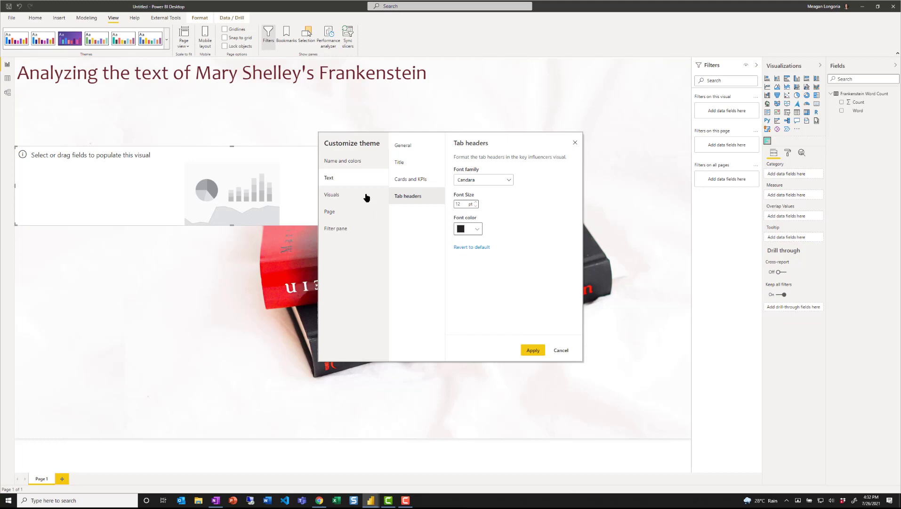
Step: Set visual background transparency to 100% and apply the customized theme
{"action": "left_click", "coordinate": [347, 194]}
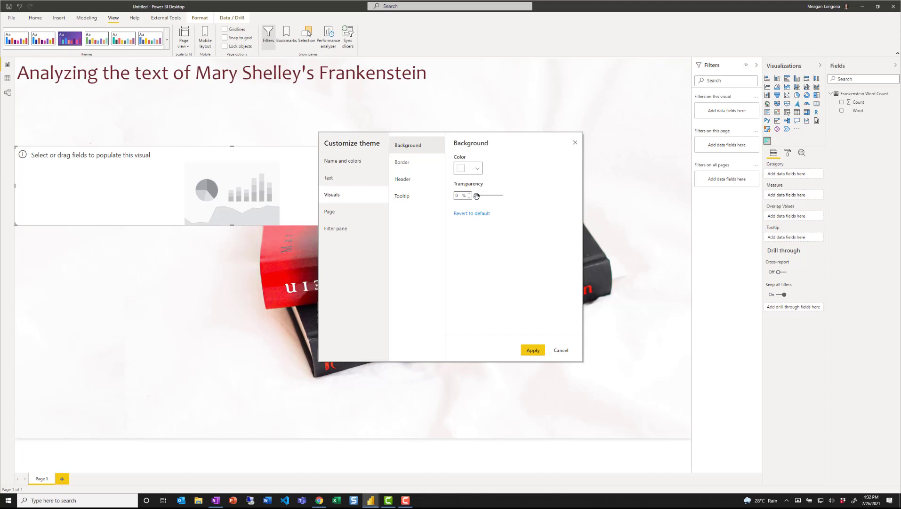
{"action": "left_click_drag", "start_coordinate": [477, 195], "coordinate": [503, 194]}
{"action": "left_click", "coordinate": [479, 169]}
{"action": "left_click", "coordinate": [528, 170]}
{"action": "left_click", "coordinate": [535, 351]}
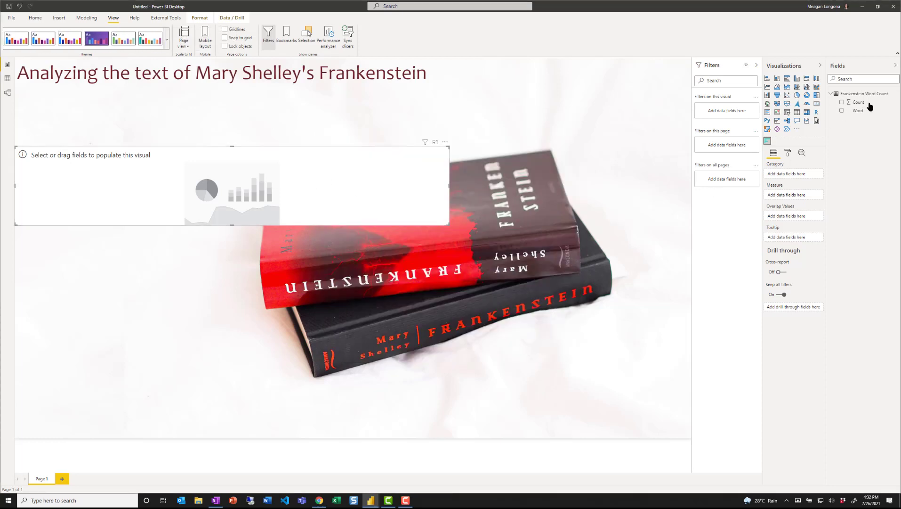
Step: Add Word and Count to the bar chart and stretch it down to the page bottom
{"action": "left_click", "coordinate": [842, 111]}
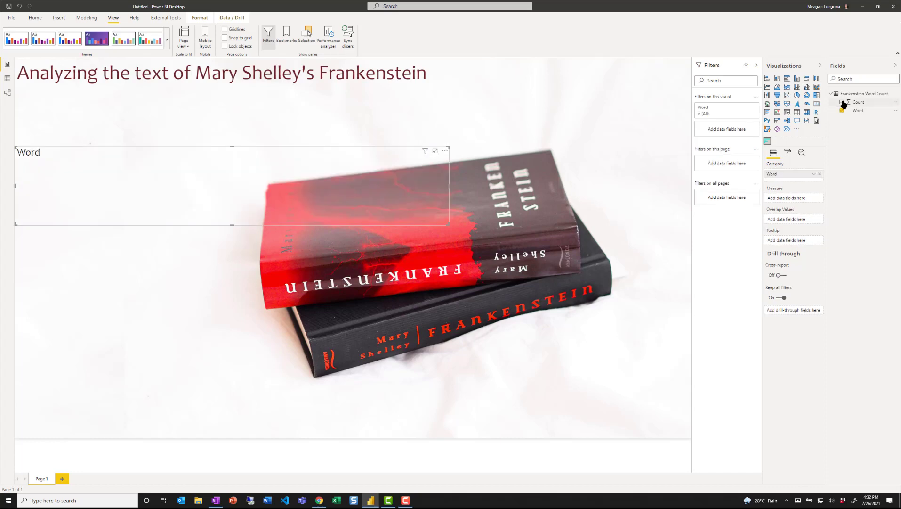
{"action": "left_click", "coordinate": [842, 103]}
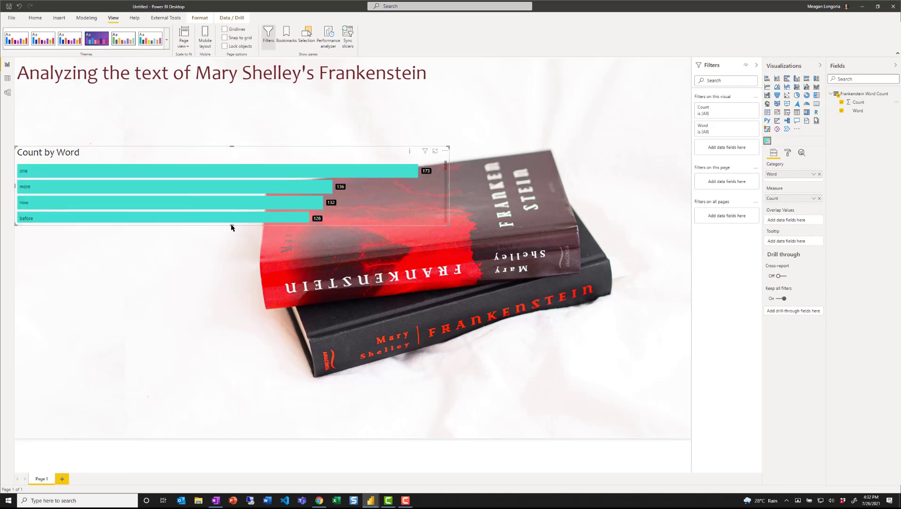
{"action": "left_click_drag", "start_coordinate": [231, 226], "coordinate": [189, 398]}
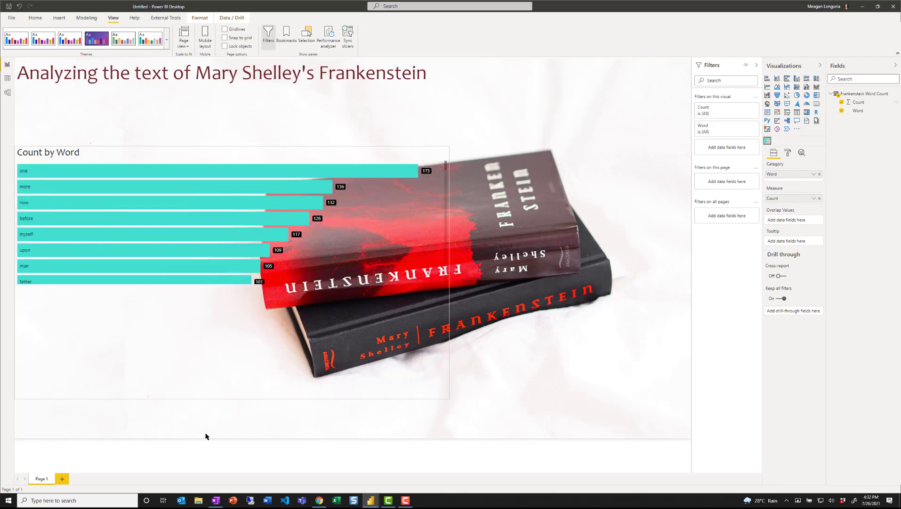
{"action": "left_click_drag", "start_coordinate": [205, 437], "coordinate": [207, 441]}
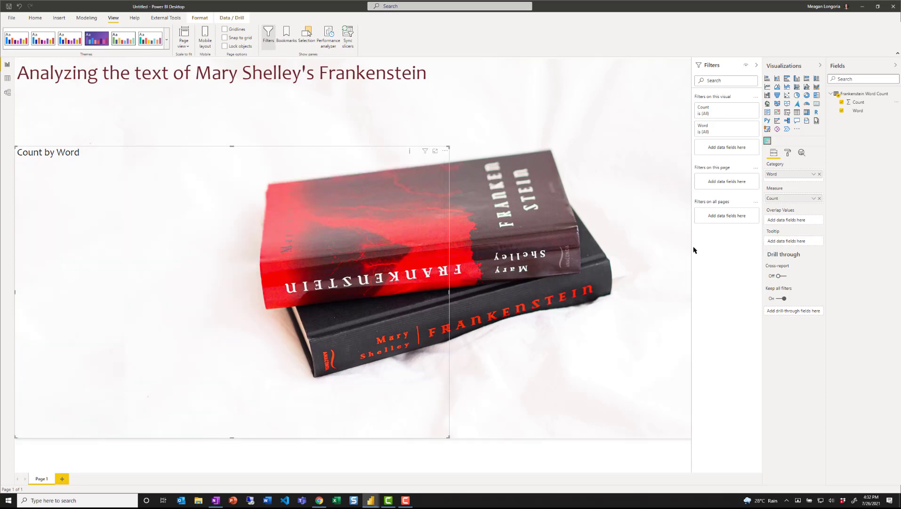
Step: Filter Word to the Top 30 by Count and extend the chart up toward the title
{"action": "left_click", "coordinate": [745, 127]}
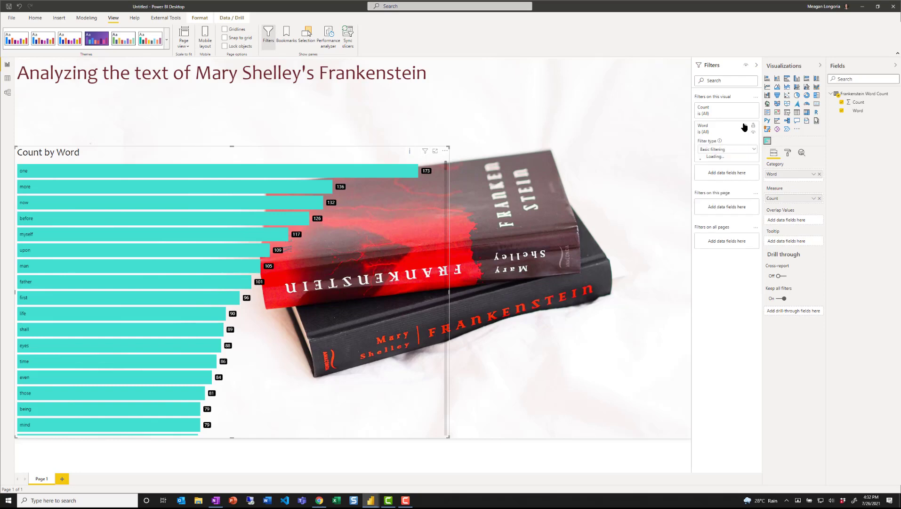
{"action": "left_click", "coordinate": [718, 150]}
{"action": "left_click", "coordinate": [717, 174]}
{"action": "left_click", "coordinate": [738, 167]}
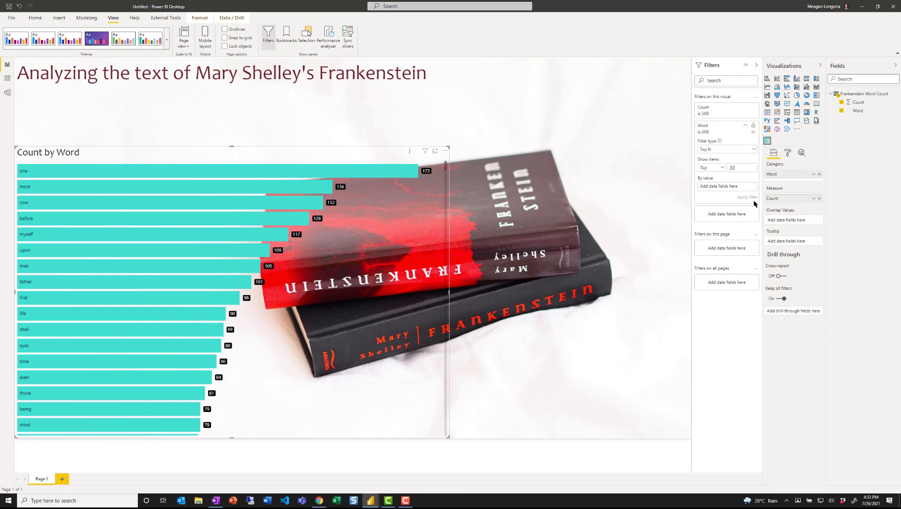
{"action": "left_click_drag", "start_coordinate": [862, 102], "coordinate": [737, 187]}
{"action": "left_click", "coordinate": [746, 197]}
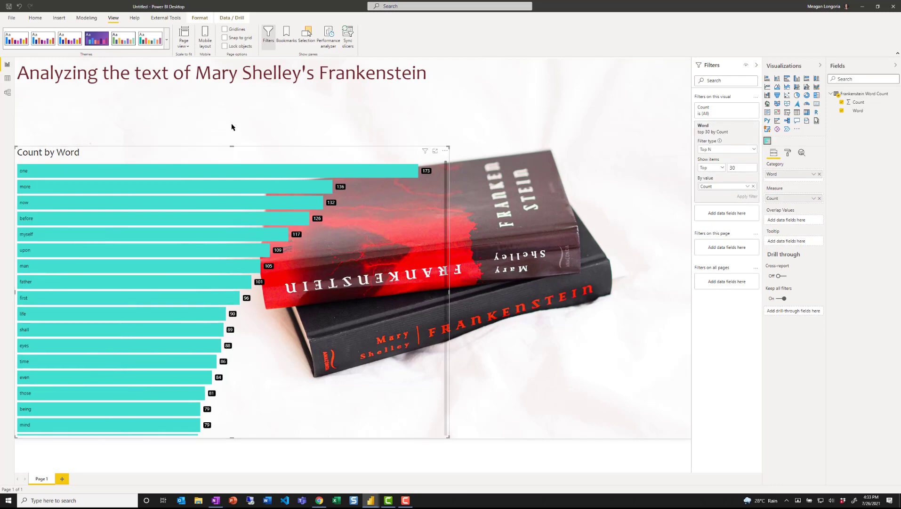
{"action": "left_click_drag", "start_coordinate": [232, 127], "coordinate": [228, 94]}
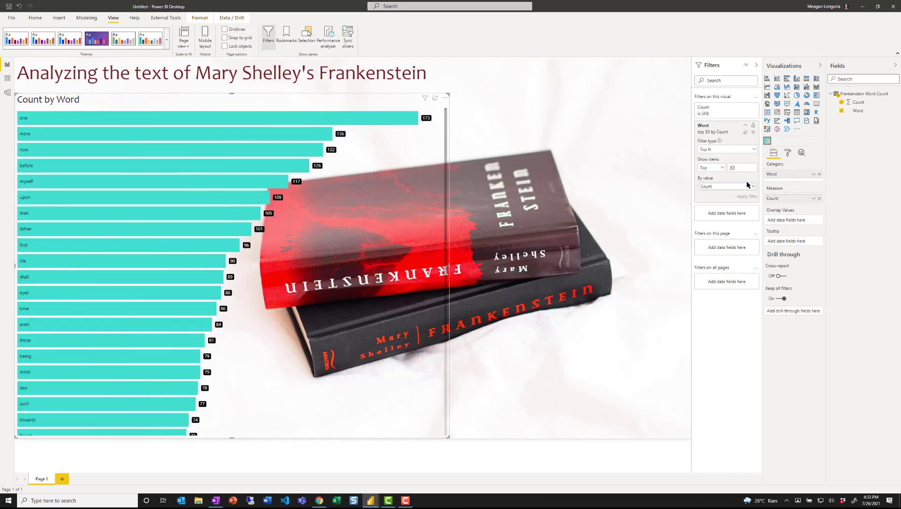
Step: Paste an alt-text description of the most used words into the chart's General settings
{"action": "left_click", "coordinate": [787, 155]}
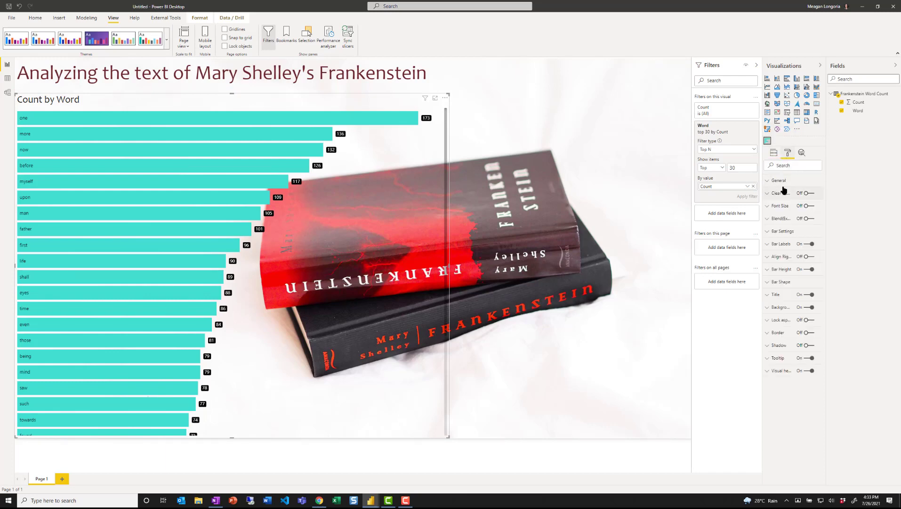
{"action": "left_click", "coordinate": [785, 181]}
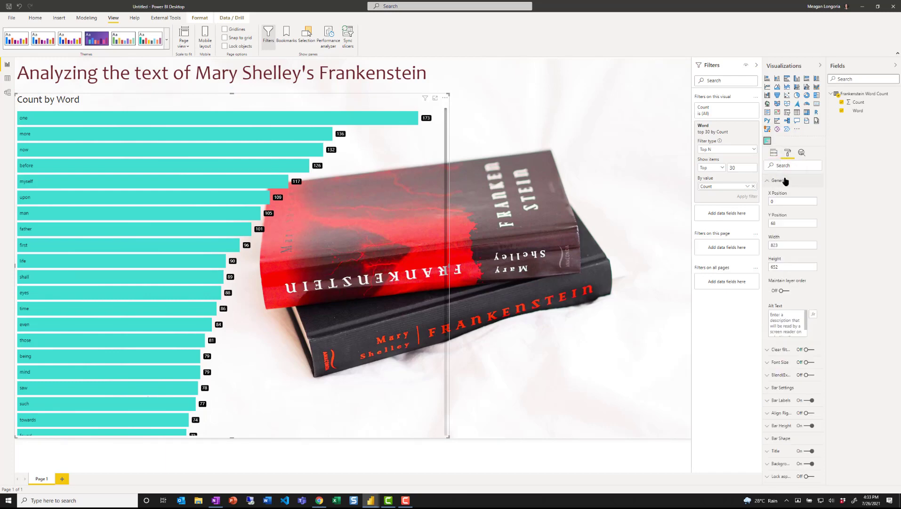
{"action": "left_click", "coordinate": [789, 329]}
{"action": "key", "text": "ctrl+v"}
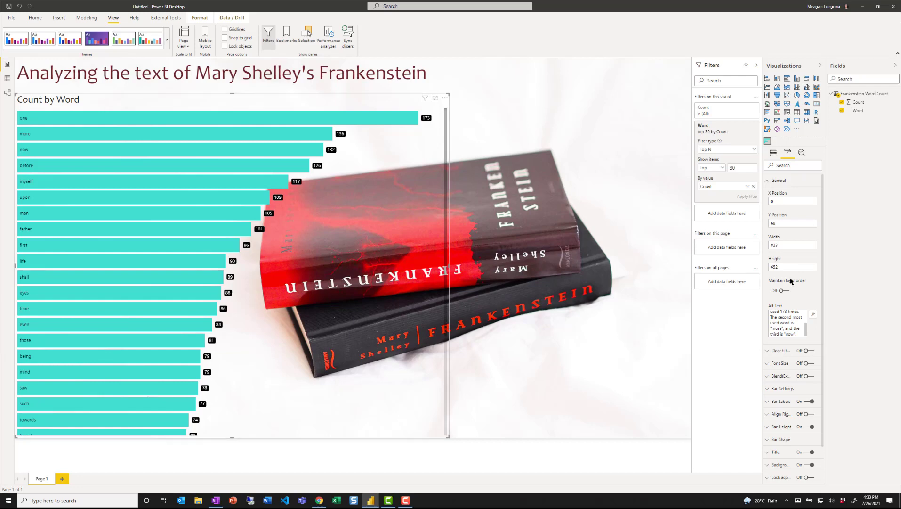
Step: Turn on a custom font size and enlarge the chart's word and count labels
{"action": "left_click", "coordinate": [782, 184]}
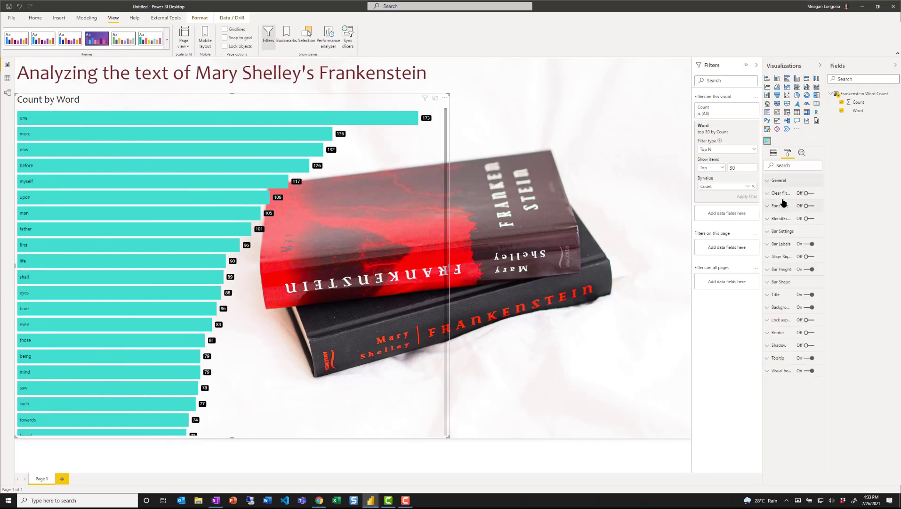
{"action": "left_click", "coordinate": [808, 206]}
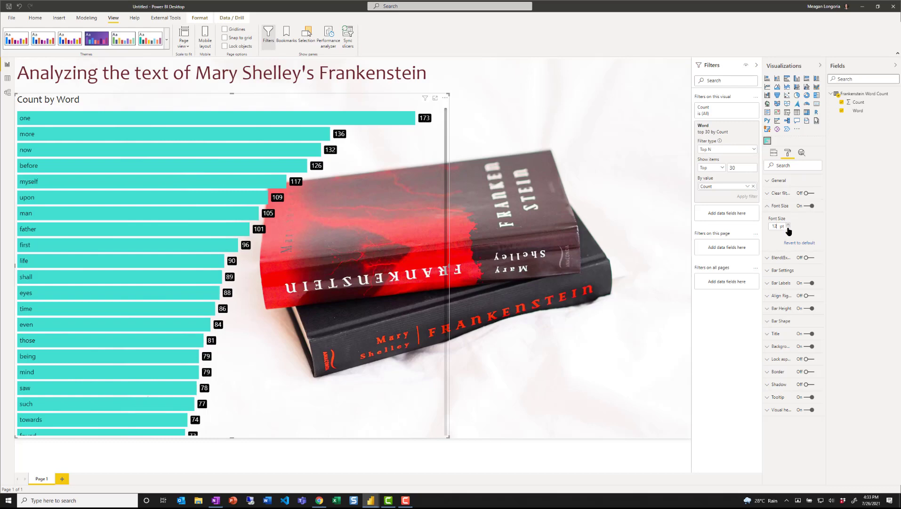
{"action": "left_click", "coordinate": [788, 207]}
{"action": "left_click", "coordinate": [783, 232]}
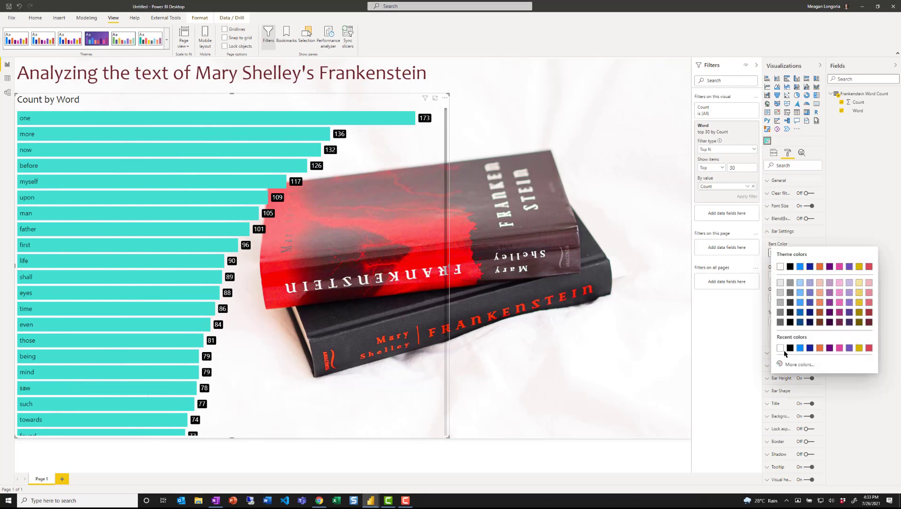
Step: Colour the Count by Word bars #B72400 and make the word labels inside them white
{"action": "left_click", "coordinate": [778, 254]}
{"action": "left_click", "coordinate": [790, 364]}
{"action": "type", "text": "#B72400"}
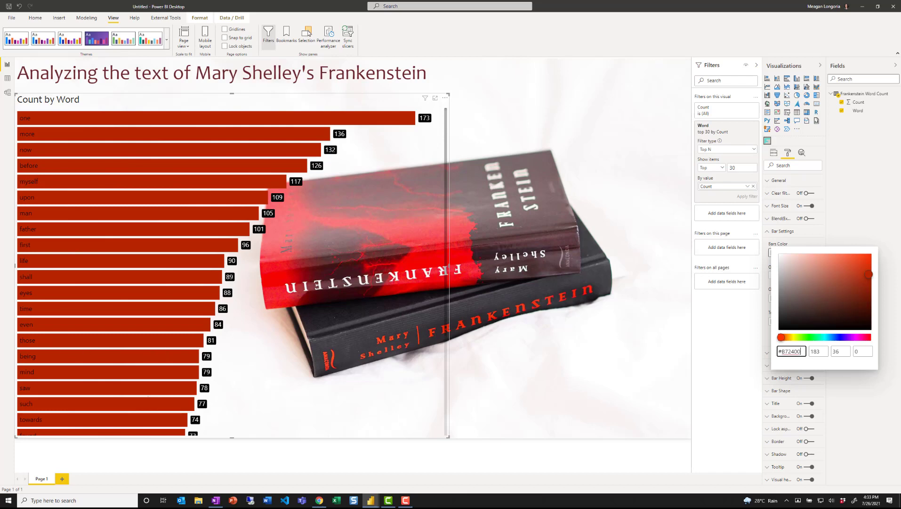
{"action": "key", "text": "Return"}
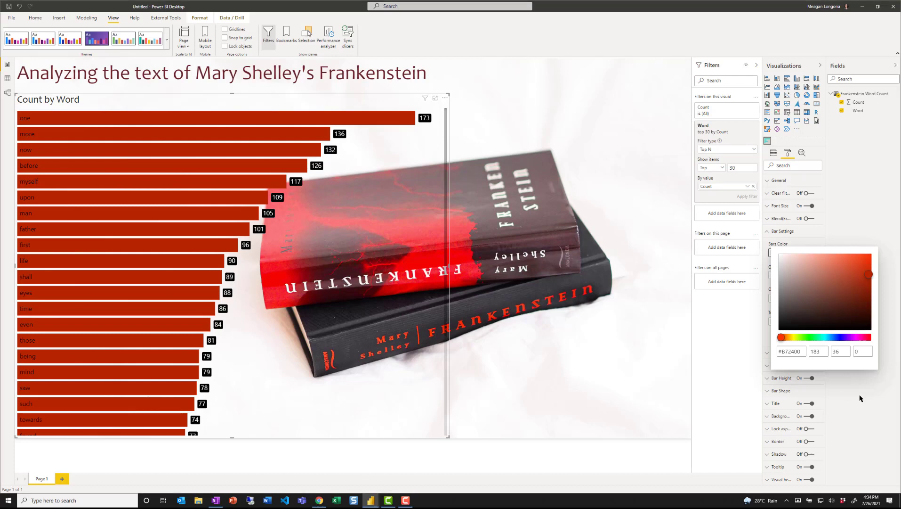
{"action": "left_click", "coordinate": [772, 317]}
{"action": "left_click", "coordinate": [775, 321]}
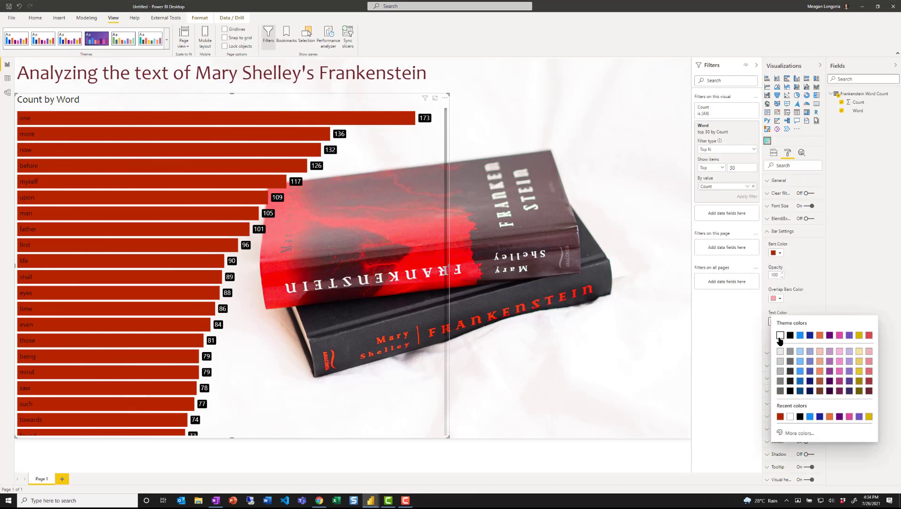
{"action": "left_click", "coordinate": [779, 338]}
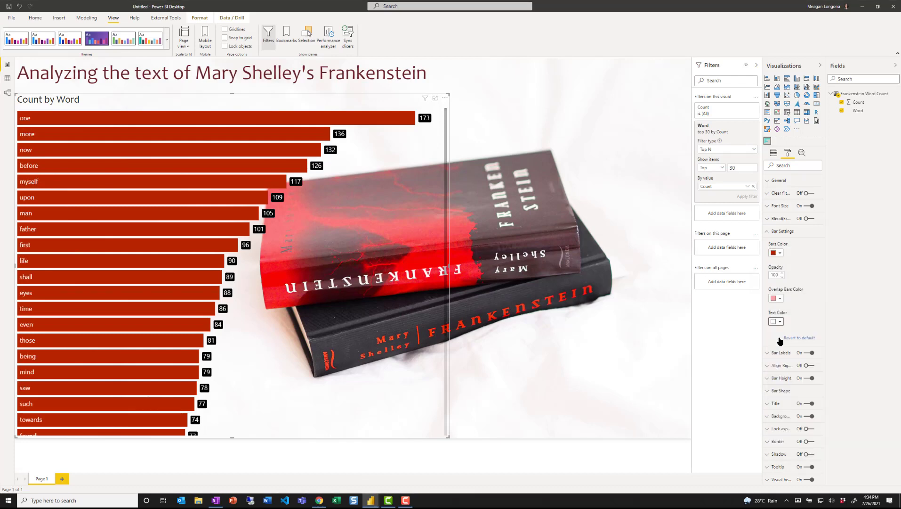
Step: Give the count labels a light highlight colour and black text
{"action": "left_click", "coordinate": [790, 231]}
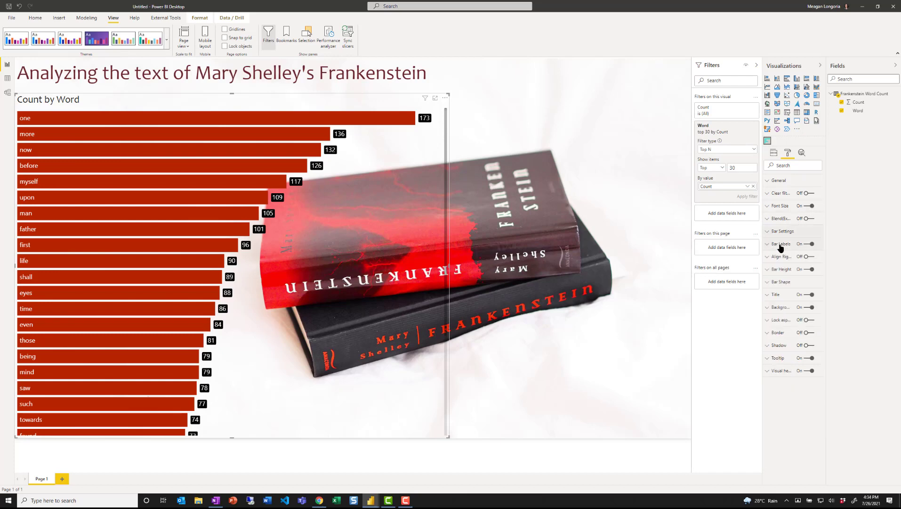
{"action": "left_click", "coordinate": [781, 245]}
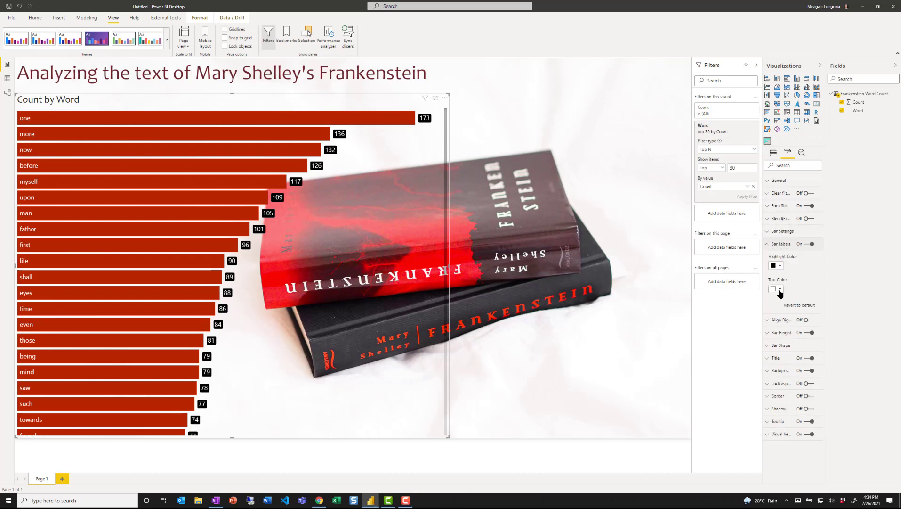
{"action": "left_click", "coordinate": [779, 266]}
{"action": "left_click", "coordinate": [780, 289]}
{"action": "left_click", "coordinate": [781, 289]}
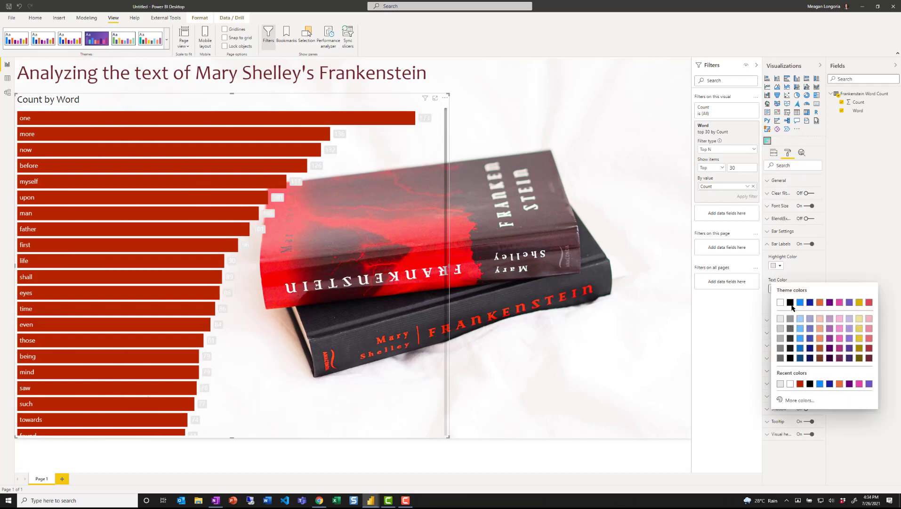
{"action": "left_click", "coordinate": [790, 350]}
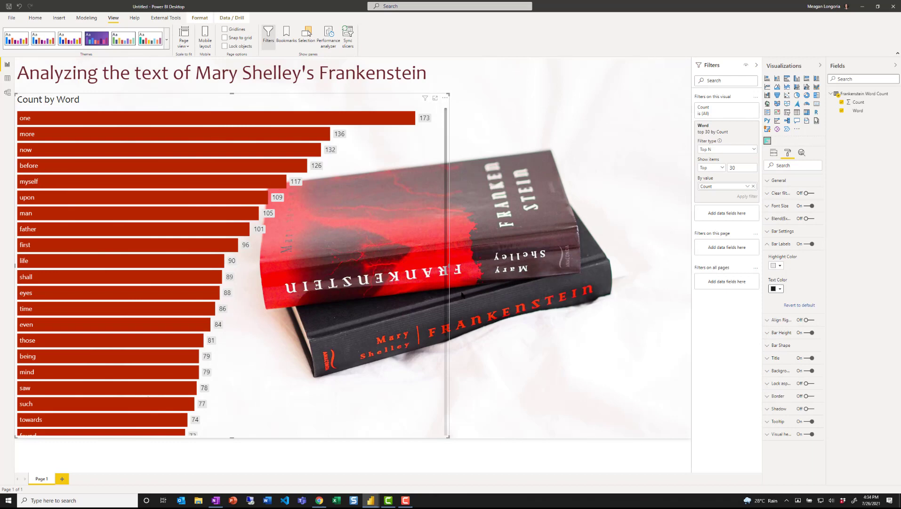
{"action": "left_click", "coordinate": [782, 244]}
Step: Narrow the Count by Word chart toward the left so the book photo shows
{"action": "left_click", "coordinate": [782, 269]}
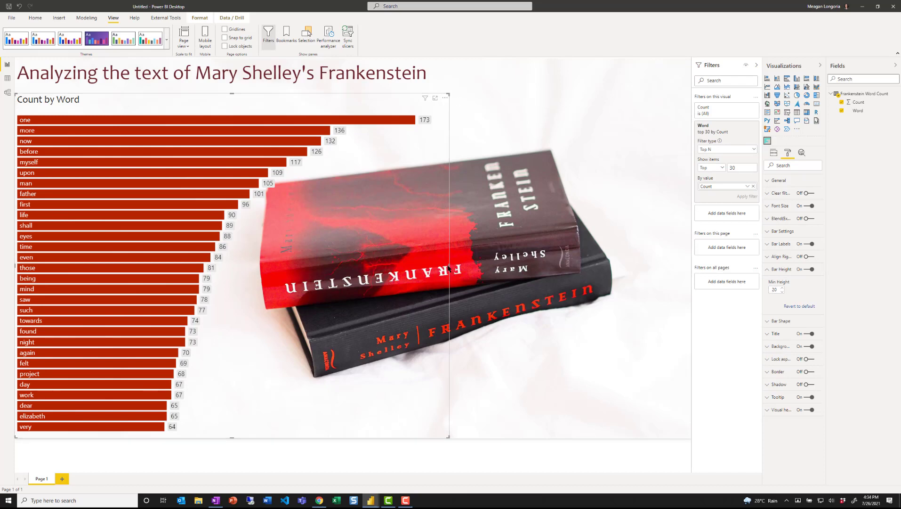
{"action": "left_click_drag", "start_coordinate": [445, 267], "coordinate": [366, 271]}
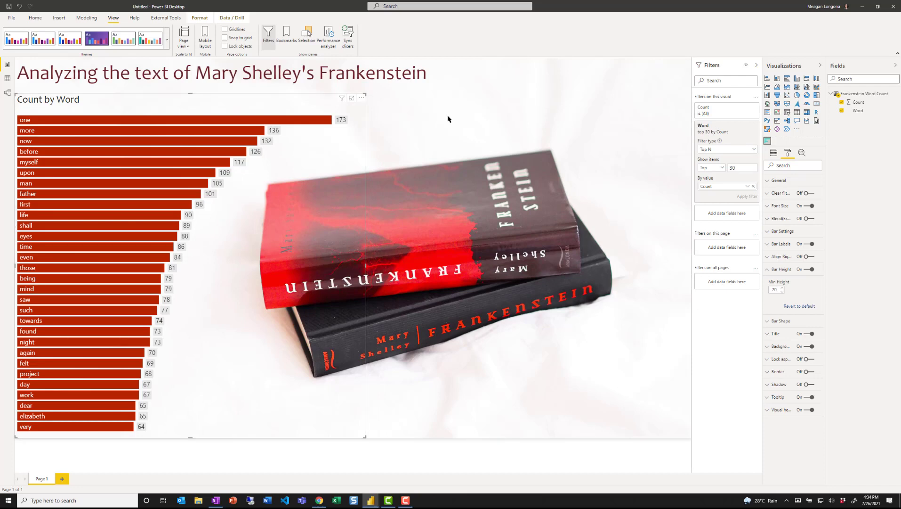
{"action": "left_click", "coordinate": [290, 74]}
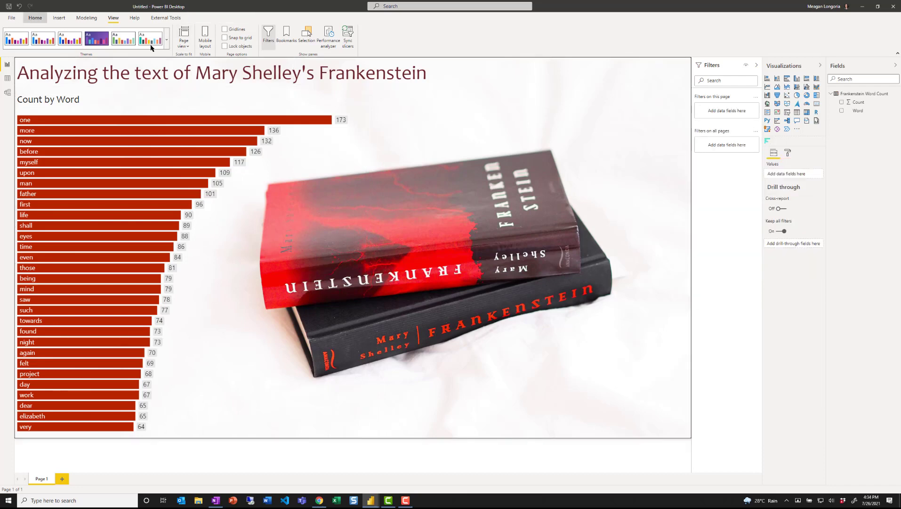
Step: Insert a smart narrative and stretch it into a wide strip across the top right
{"action": "left_click", "coordinate": [35, 18]}
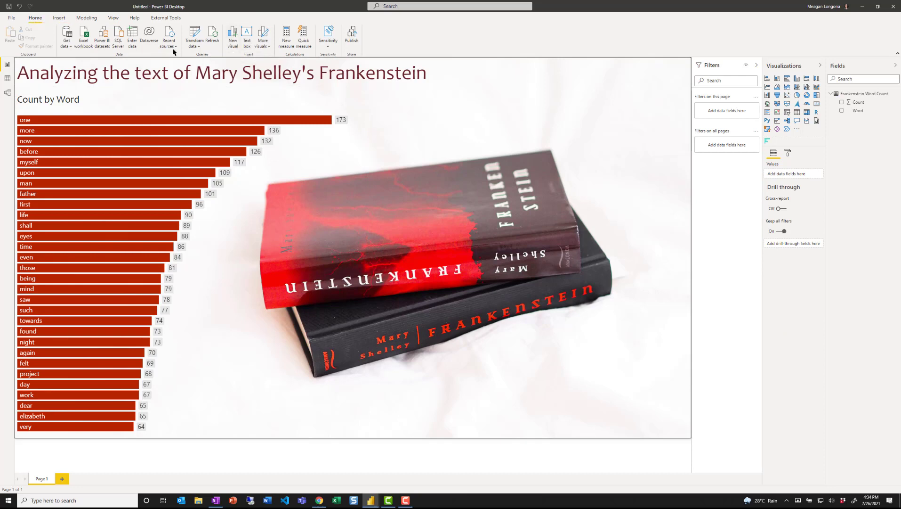
{"action": "left_click", "coordinate": [59, 18]}
{"action": "left_click", "coordinate": [141, 43]}
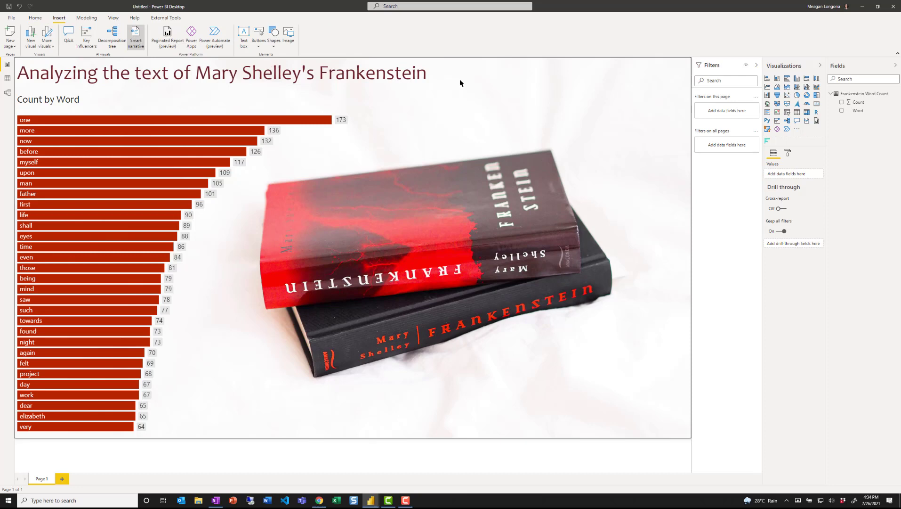
{"action": "left_click", "coordinate": [510, 262]}
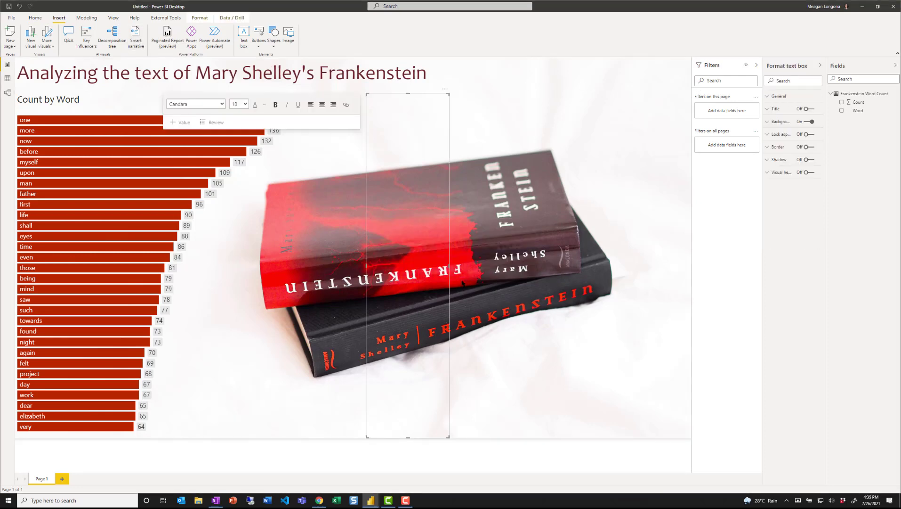
{"action": "left_click_drag", "start_coordinate": [449, 437], "coordinate": [695, 153]}
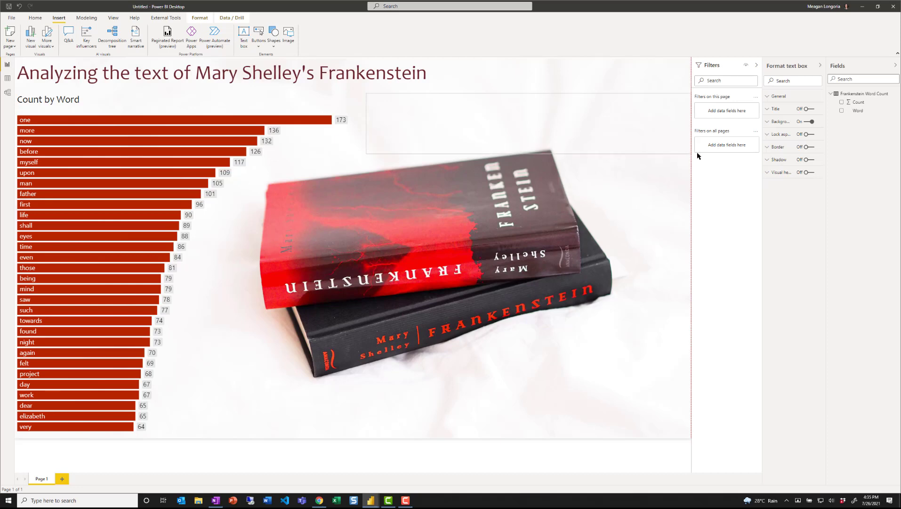
Step: Paste the opening Frankenstein sentence into the narrative box, ending with 'is'
{"action": "left_click", "coordinate": [414, 114]}
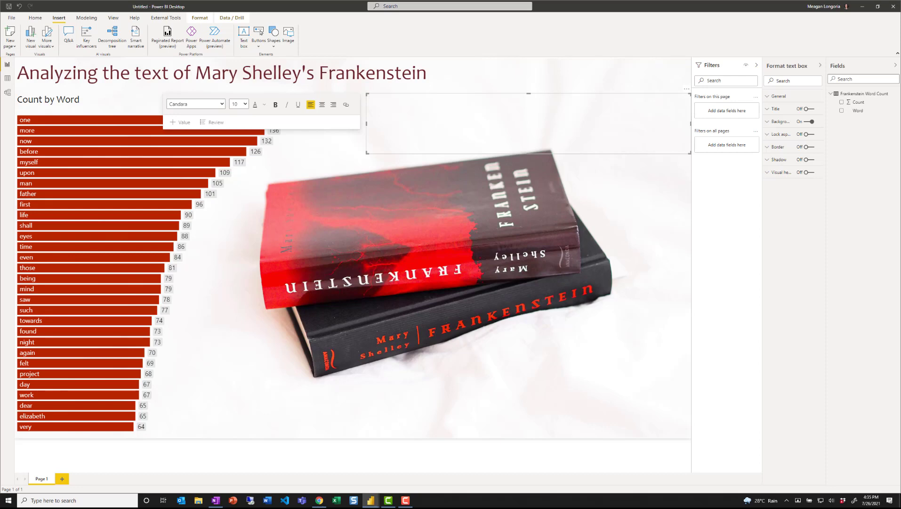
{"action": "type", "text": "In Mary Shelley's Frankenstein; Or, The Modern Prometheus, the most used word (after removing stop words) i"}
{"action": "type", "text": "i"}
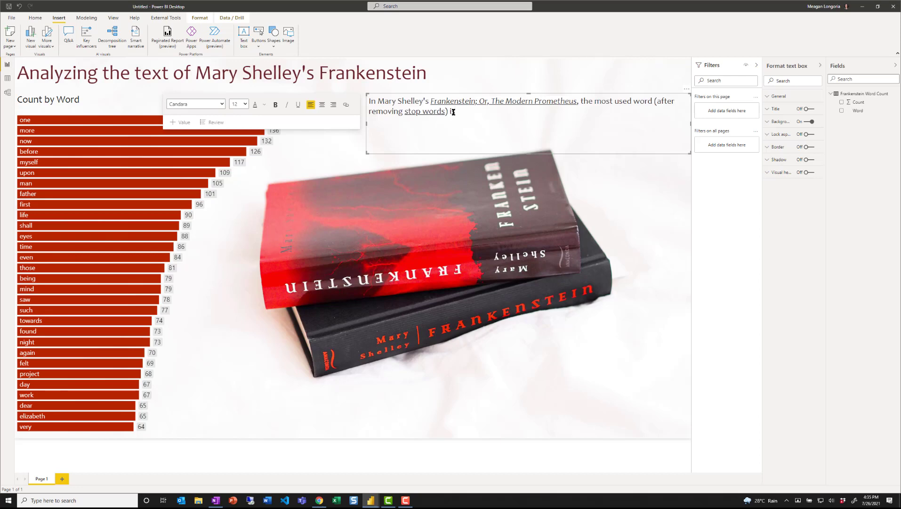
{"action": "type", "text": "s"}
Step: Insert the 'word with highest count' value ("one") in quotes, followed by ', which was used'
{"action": "left_click", "coordinate": [174, 123]}
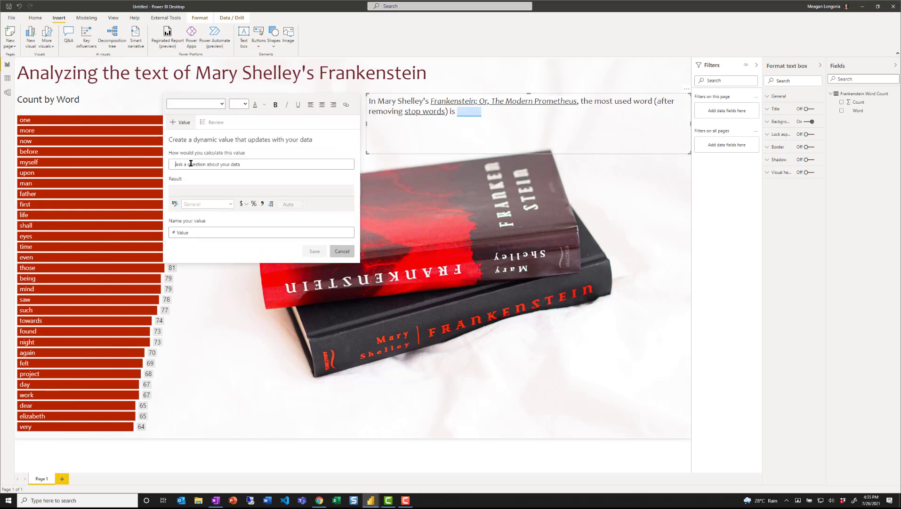
{"action": "type", "text": "word with high"}
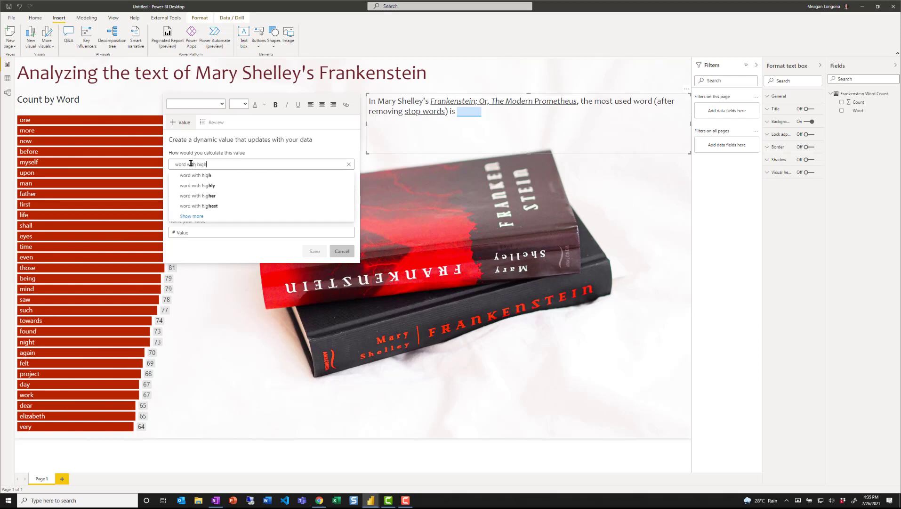
{"action": "type", "text": "est count"}
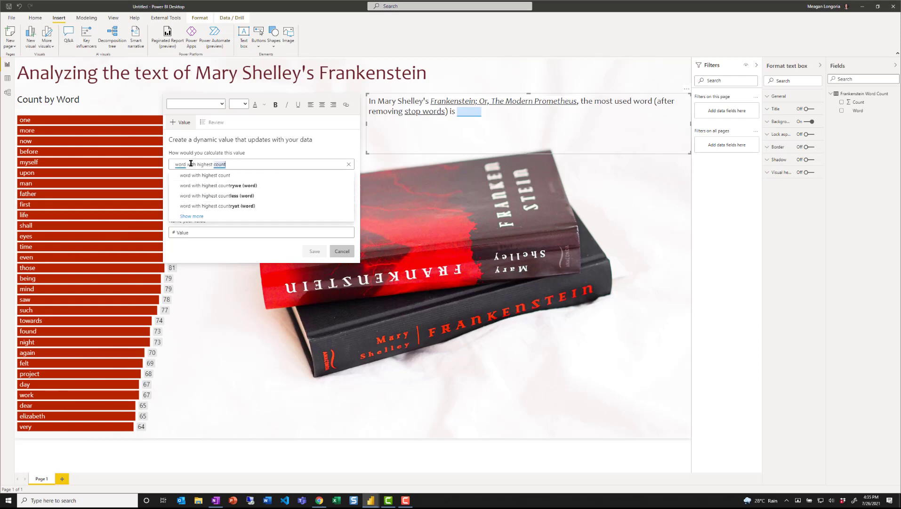
{"action": "left_click", "coordinate": [240, 177]}
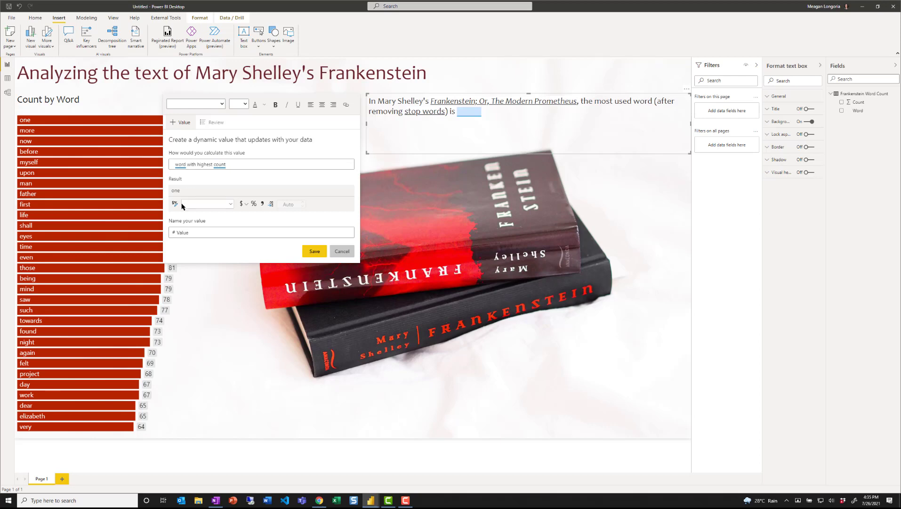
{"action": "left_click", "coordinate": [313, 252]}
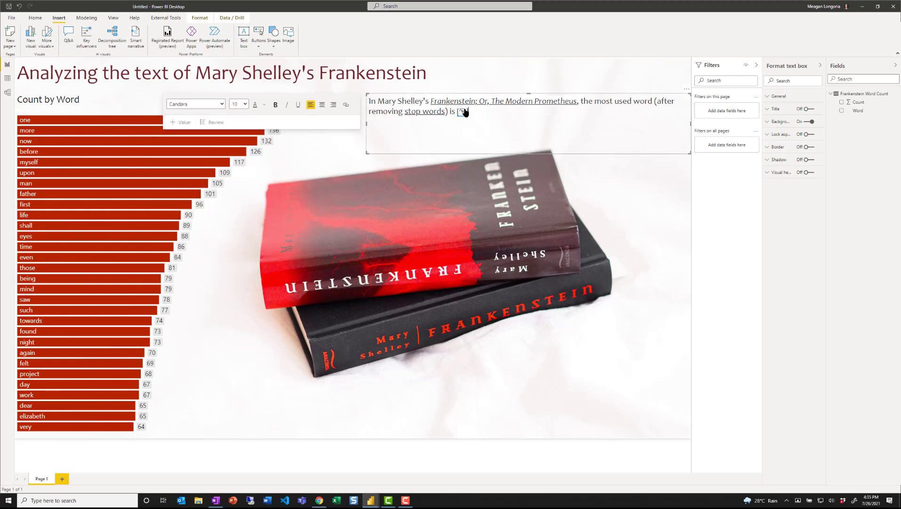
{"action": "left_click", "coordinate": [497, 128]}
{"action": "type", "text": "\"one"}
{"action": "type", "text": ", which was used"}
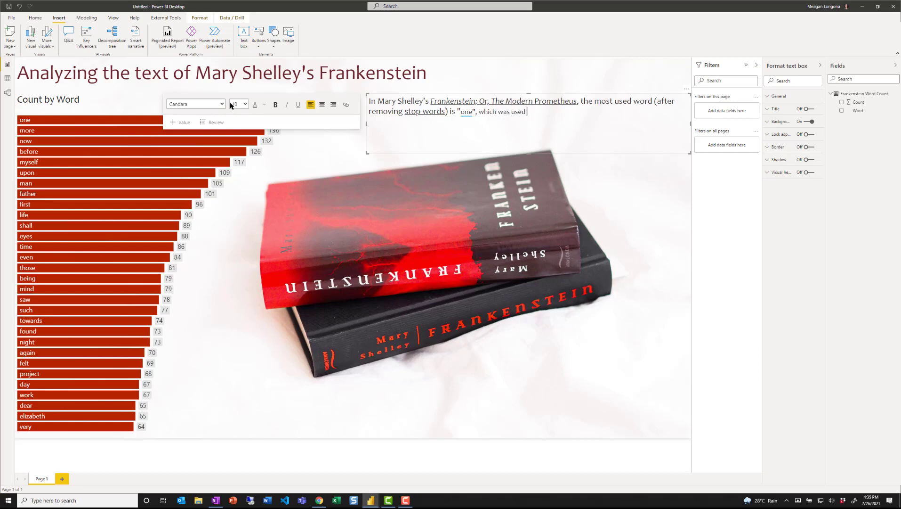
Step: Insert the 'highest count' value (173), then type 'times. Out'
{"action": "left_click", "coordinate": [181, 122]}
{"action": "type", "text": "highes"}
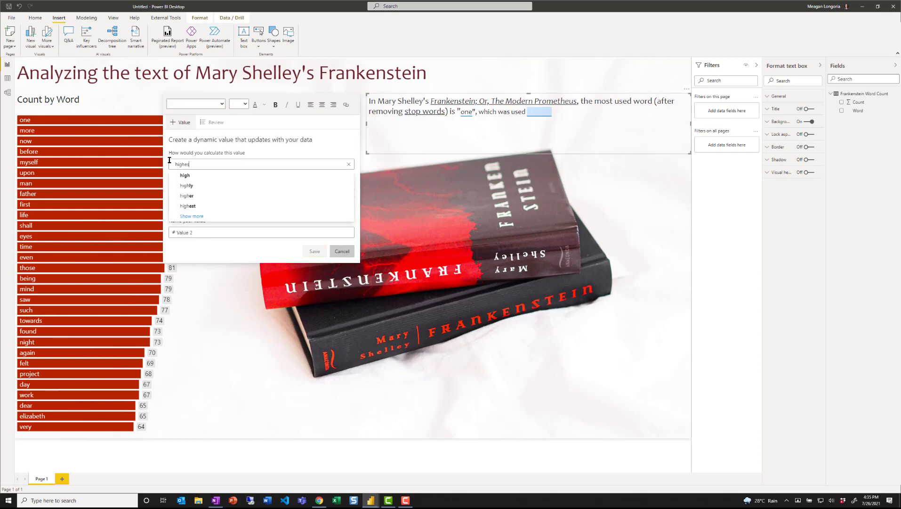
{"action": "type", "text": "t count"}
{"action": "left_click", "coordinate": [195, 176]}
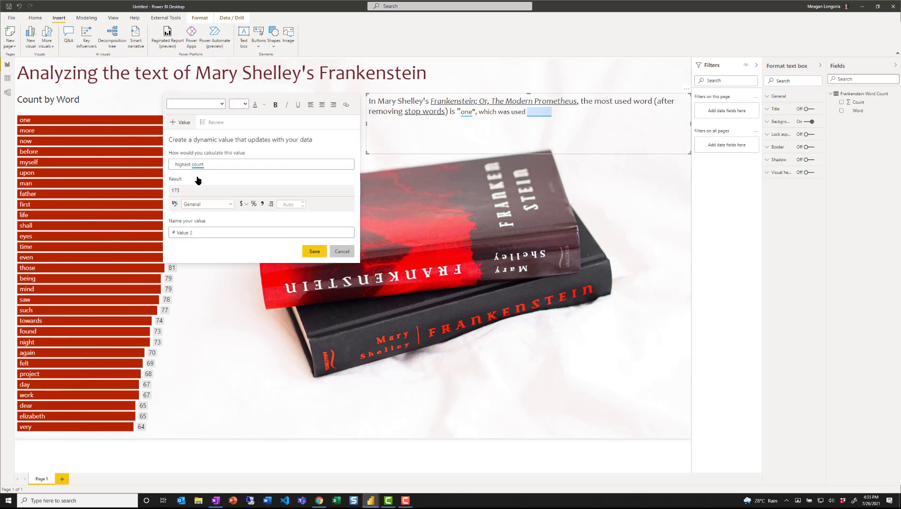
{"action": "left_click", "coordinate": [314, 251]}
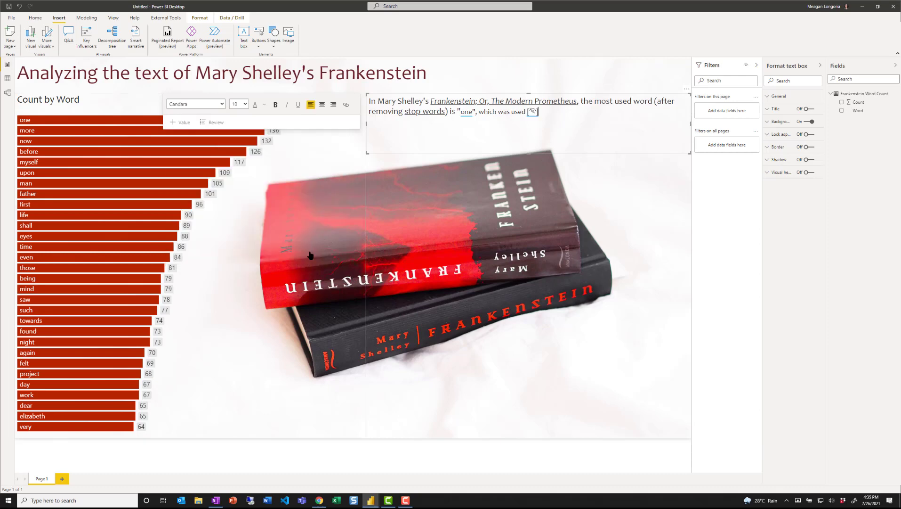
{"action": "type", "text": "time"}
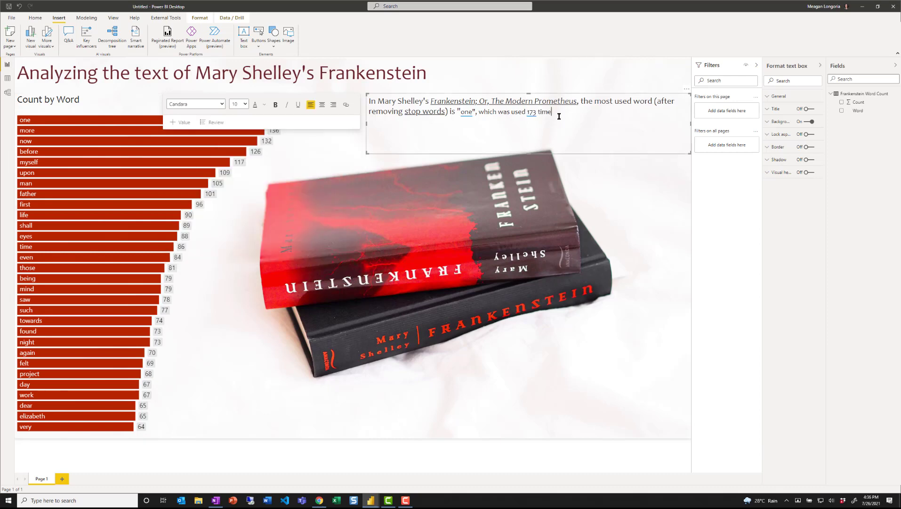
{"action": "type", "text": "s. Out of"}
Step: Insert the 'distinct count of word' value 12,306 with thousands separator, then 'distinct words,'
{"action": "left_click", "coordinate": [181, 123]}
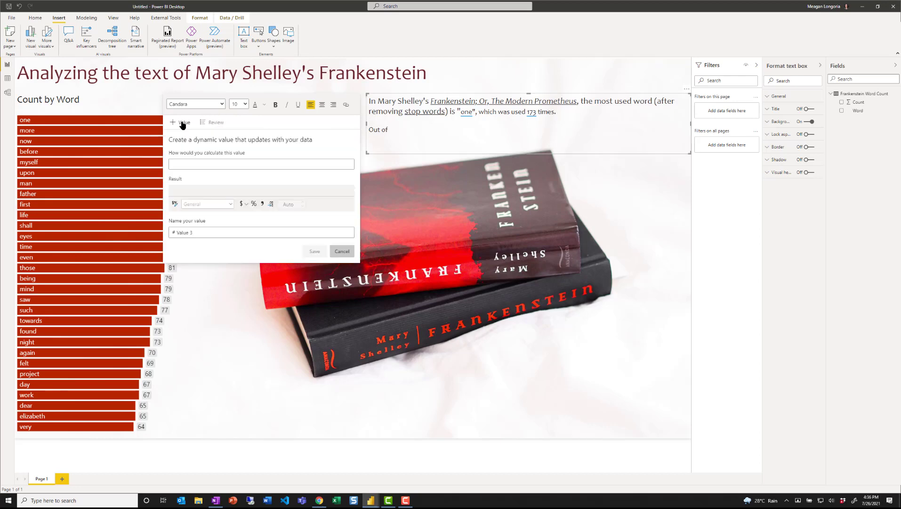
{"action": "left_click", "coordinate": [205, 165]}
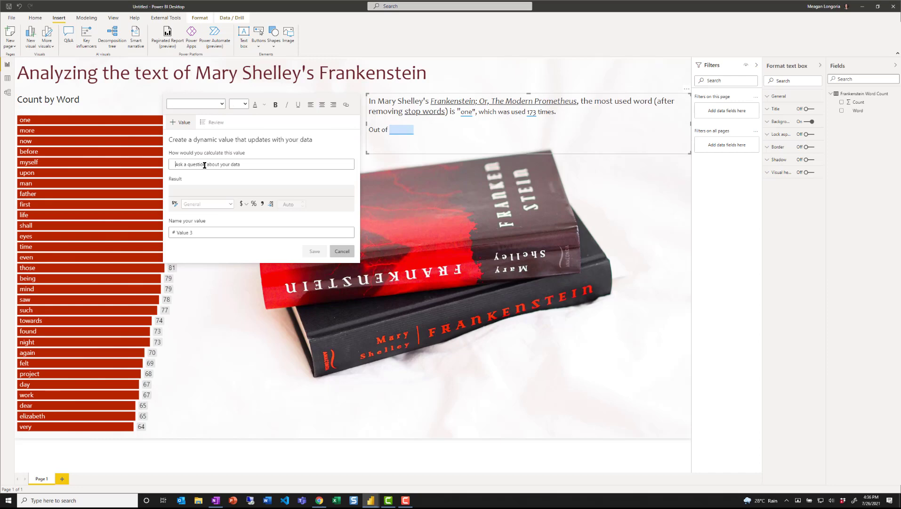
{"action": "type", "text": "distinct count of word"}
{"action": "left_click", "coordinate": [209, 177]}
{"action": "left_click", "coordinate": [262, 204]}
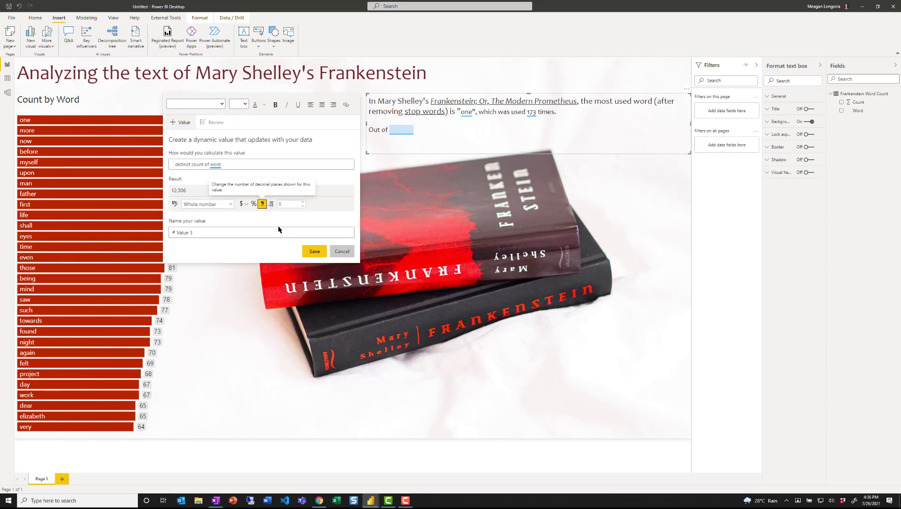
{"action": "left_click", "coordinate": [315, 251]}
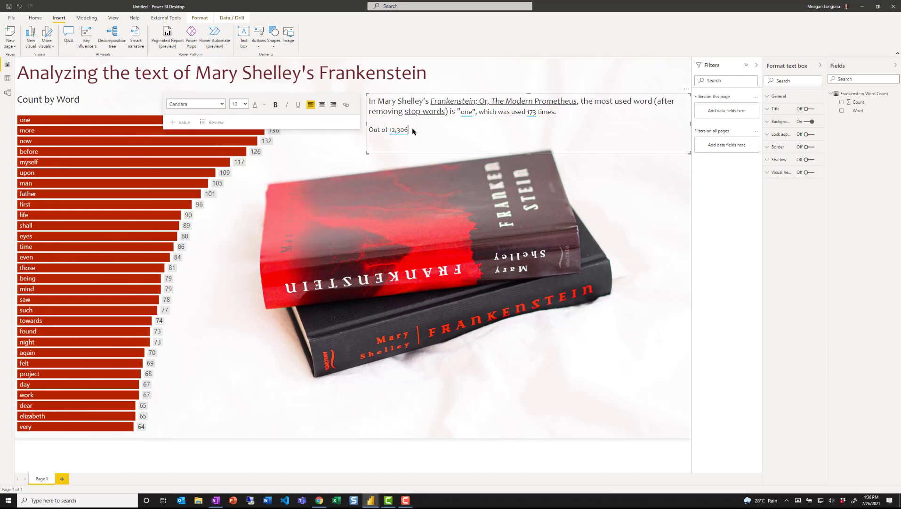
{"action": "type", "text": "distinct w"}
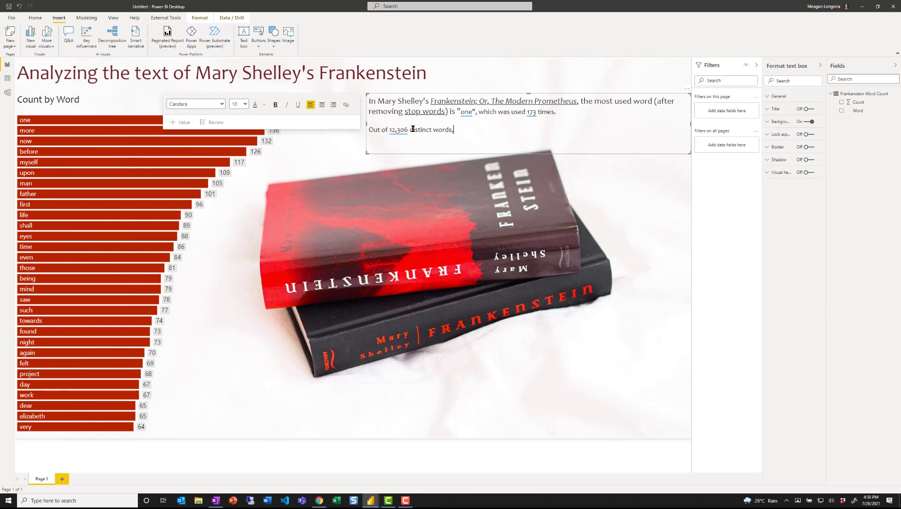
{"action": "type", "text": "ords,"}
Step: Insert the 'count of words where count is 1' value 8,326, then 'were used only once.'
{"action": "left_click", "coordinate": [181, 122]}
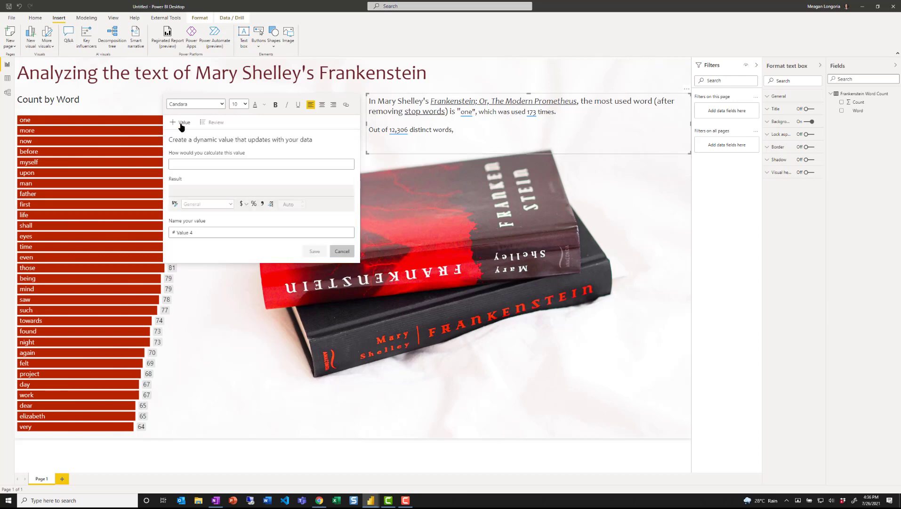
{"action": "left_click", "coordinate": [190, 162]}
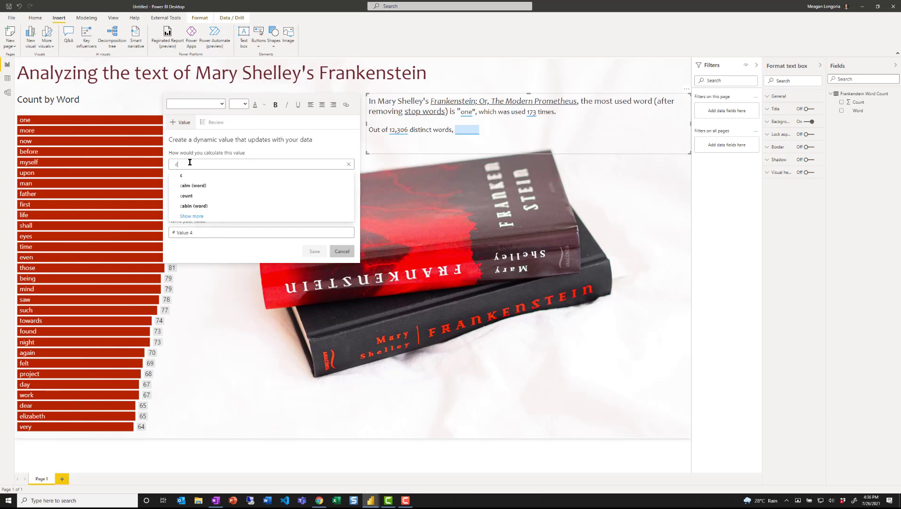
{"action": "type", "text": "count of words with "}
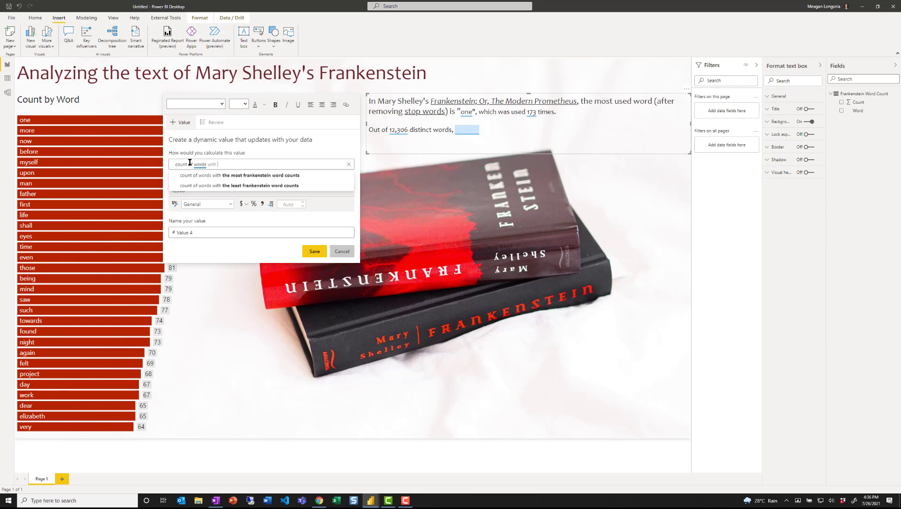
{"action": "type", "text": "count"}
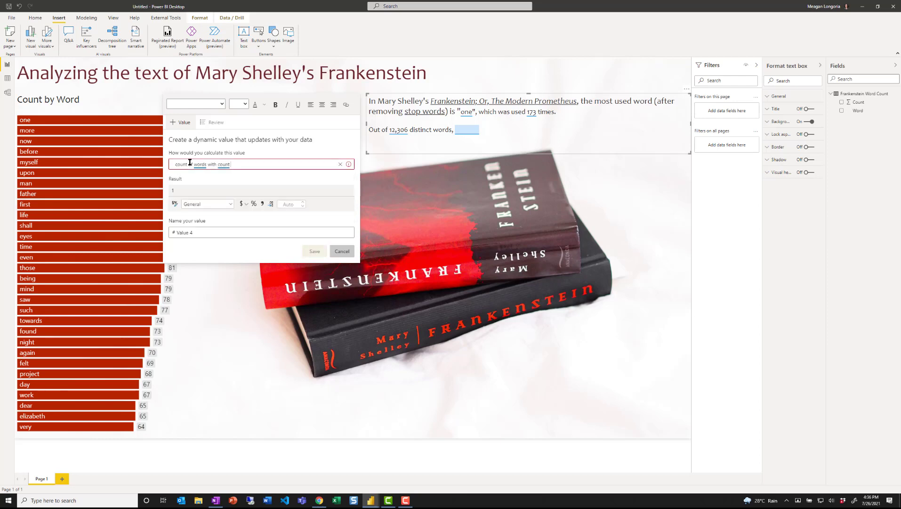
{"action": "key", "text": "BackSpace"}
{"action": "key", "text": "BackSpace"}
{"action": "key", "text": "BackSpace"}
{"action": "key", "text": "BackSpace"}
{"action": "key", "text": "BackSpace"}
{"action": "key", "text": "BackSpace"}
{"action": "key", "text": "BackSpace"}
{"action": "key", "text": "BackSpace"}
{"action": "key", "text": "BackSpace"}
{"action": "type", "text": "h"}
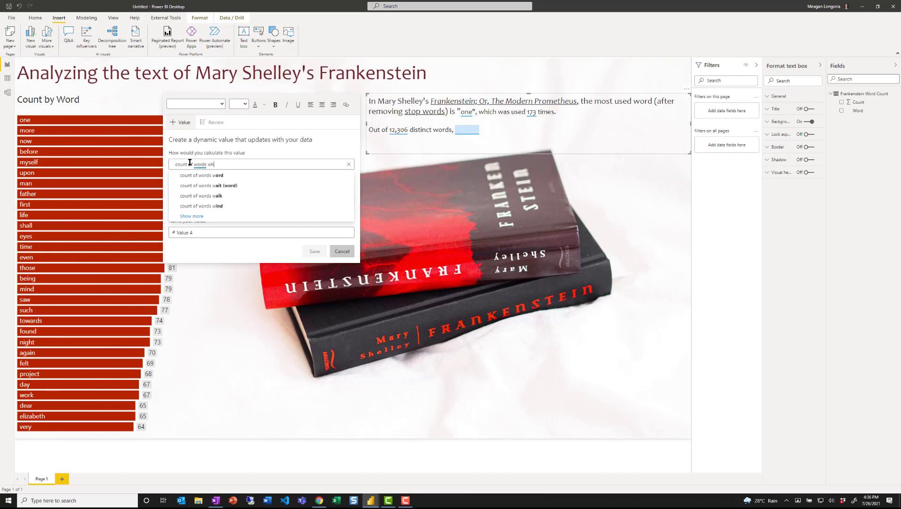
{"action": "type", "text": "ere count is "}
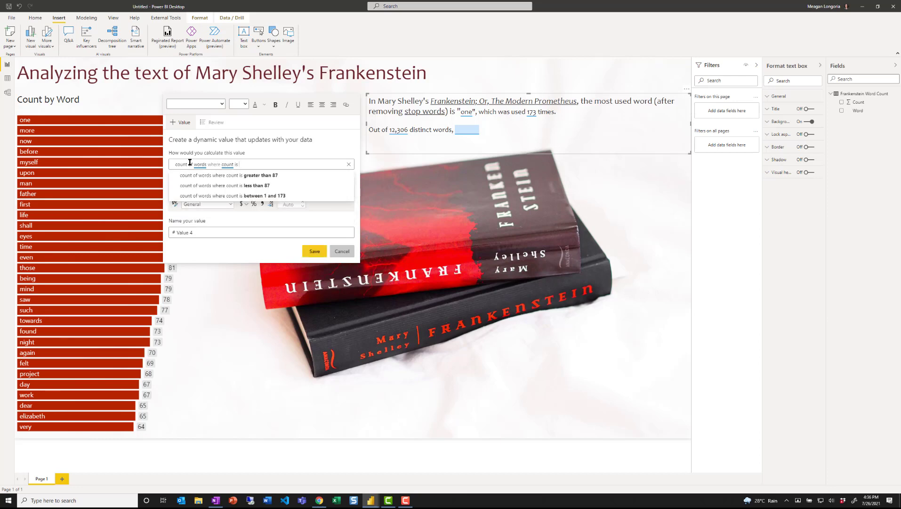
{"action": "type", "text": "1"}
{"action": "left_click", "coordinate": [205, 175]}
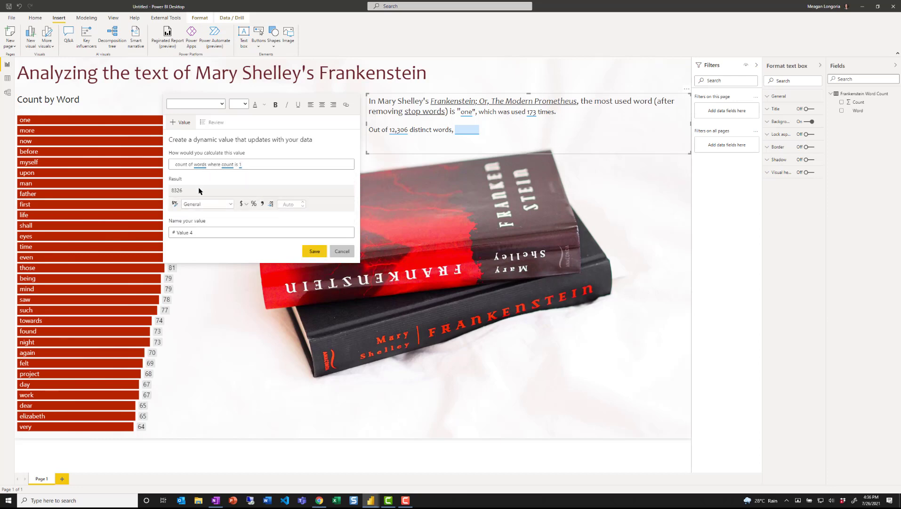
{"action": "left_click", "coordinate": [262, 204]}
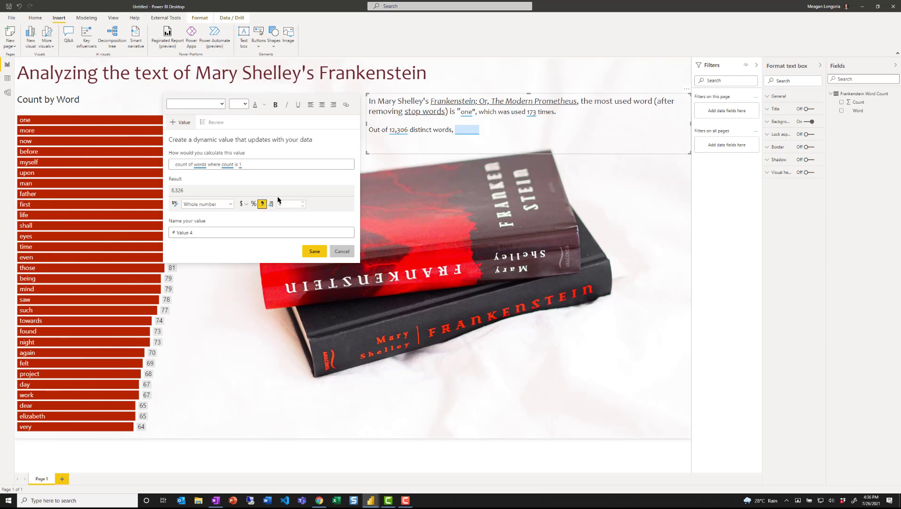
{"action": "left_click", "coordinate": [314, 252]}
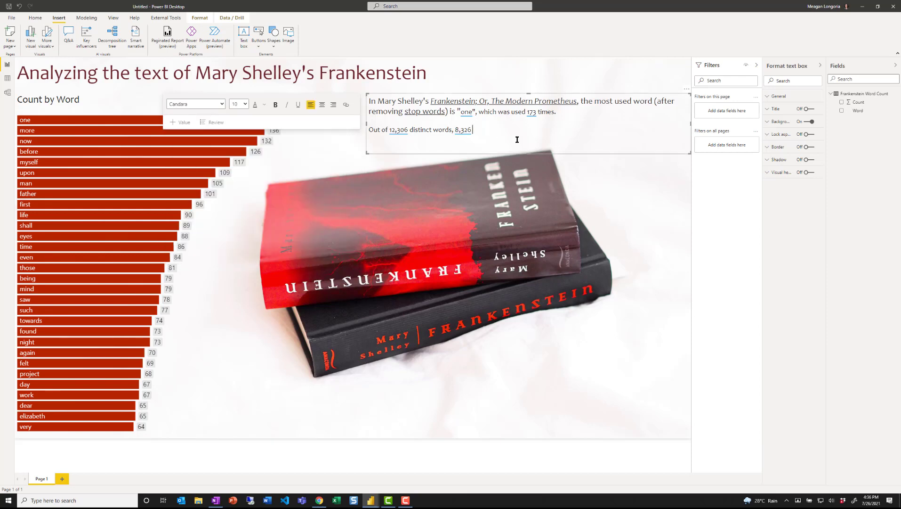
{"action": "type", "text": "were used only once."}
Step: Set all the narrative text to 12 pt
{"action": "key", "text": "ctrl+a"}
{"action": "left_click", "coordinate": [245, 104]}
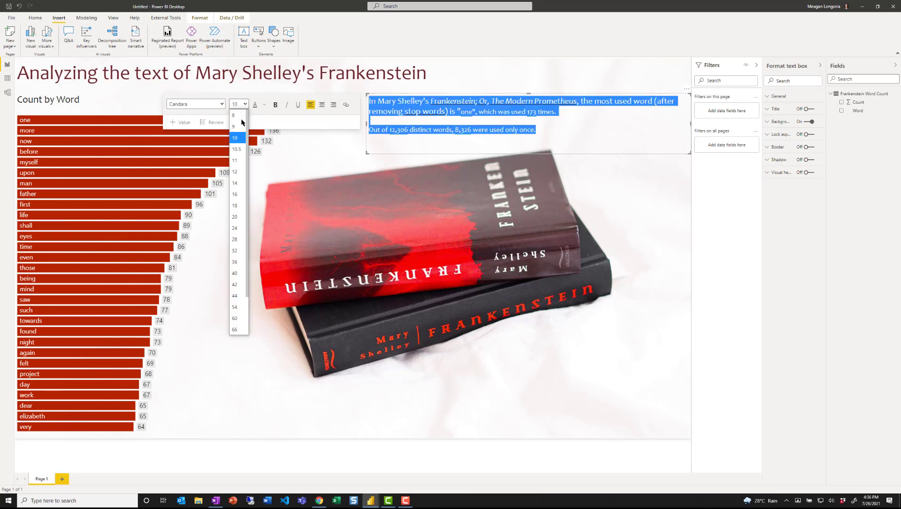
{"action": "left_click", "coordinate": [236, 175]}
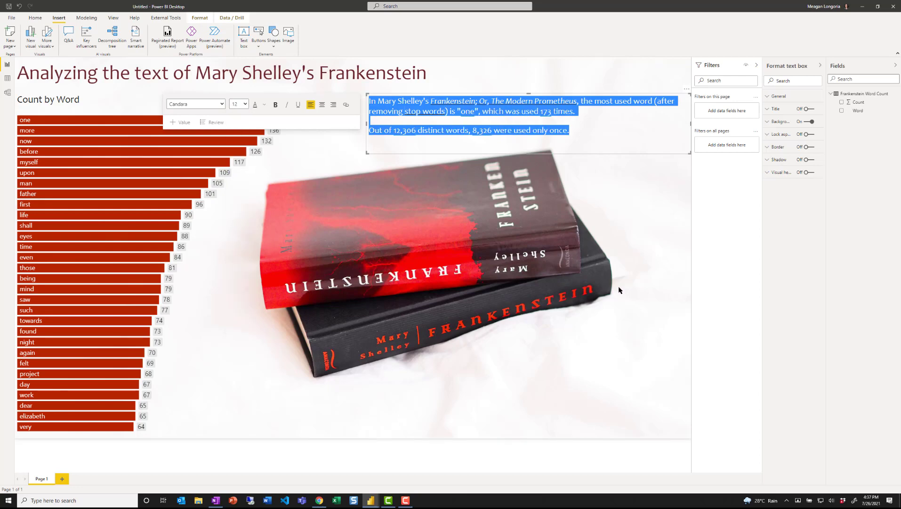
Step: Replace the chart title 'Count by Word' with '30 most used words (after removing common stop words)'
{"action": "left_click", "coordinate": [651, 245]}
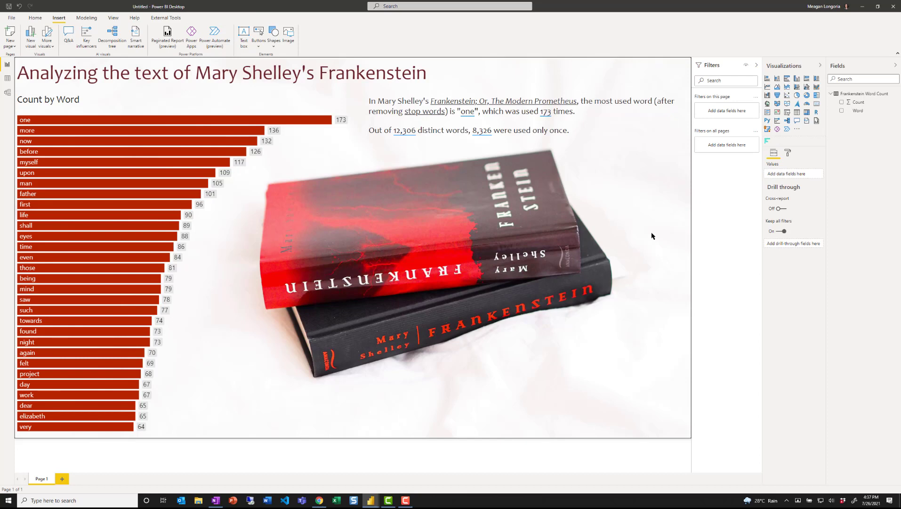
{"action": "left_click", "coordinate": [120, 112]}
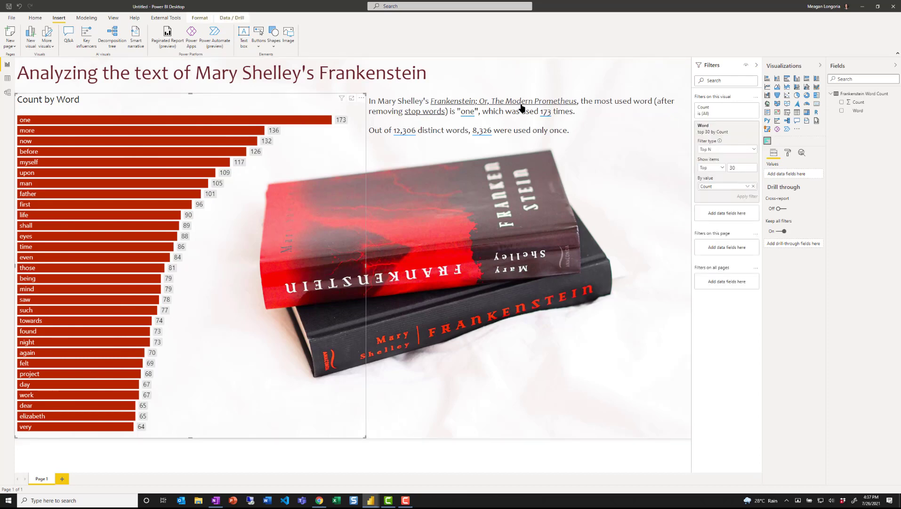
{"action": "left_click", "coordinate": [787, 154]}
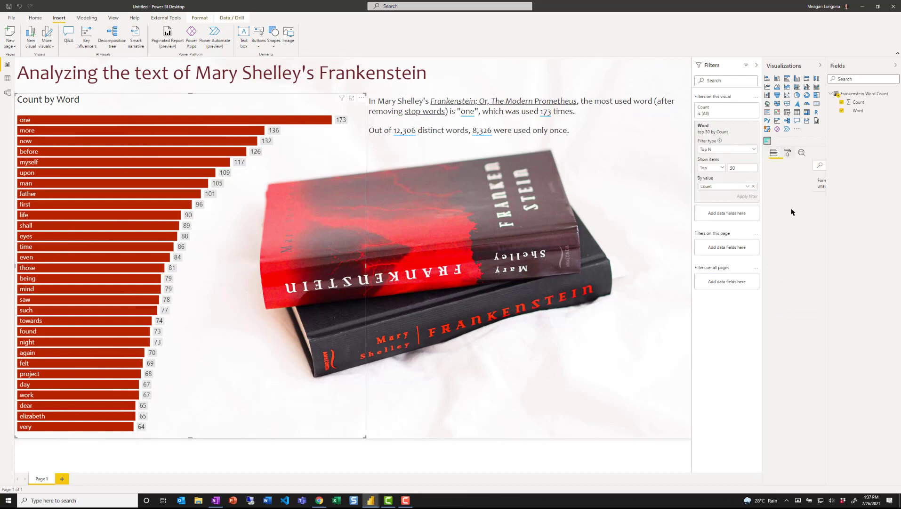
{"action": "left_click", "coordinate": [783, 295]}
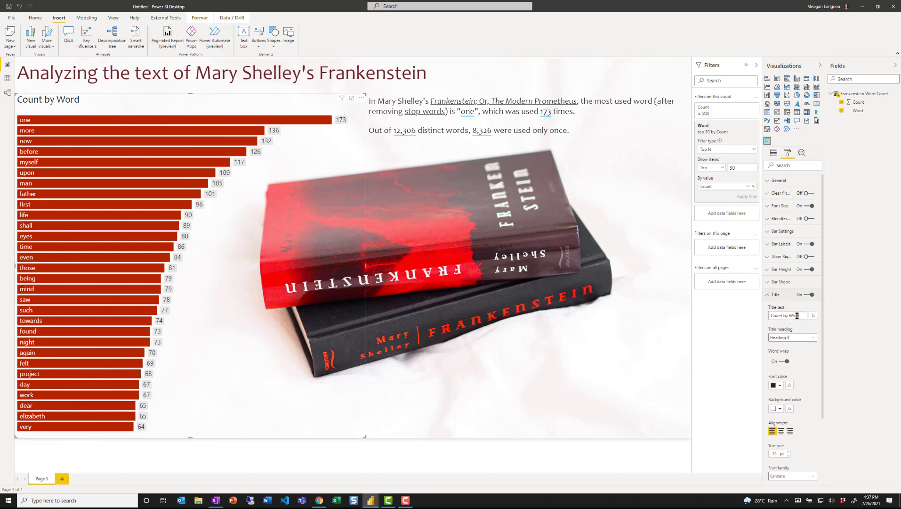
{"action": "triple_click", "coordinate": [797, 316]}
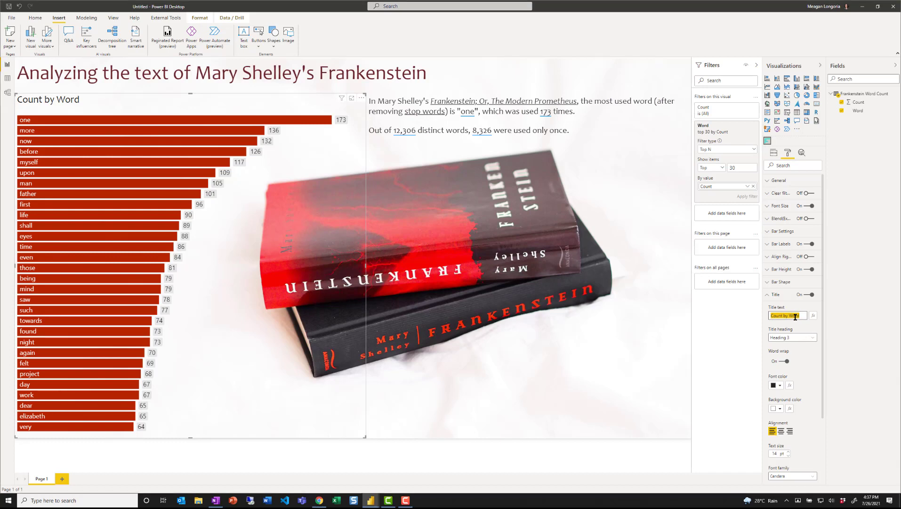
{"action": "type", "text": "30 most used words (after"}
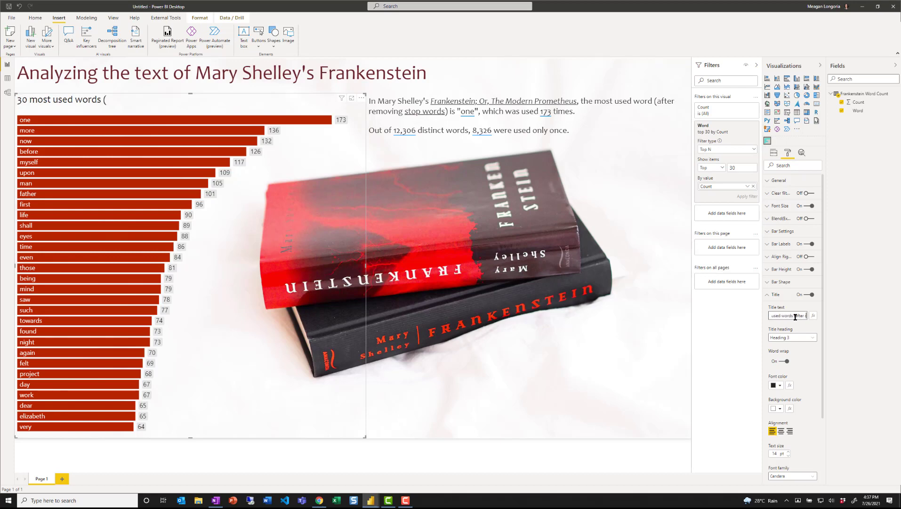
{"action": "type", "text": " removing sommon stop words"}
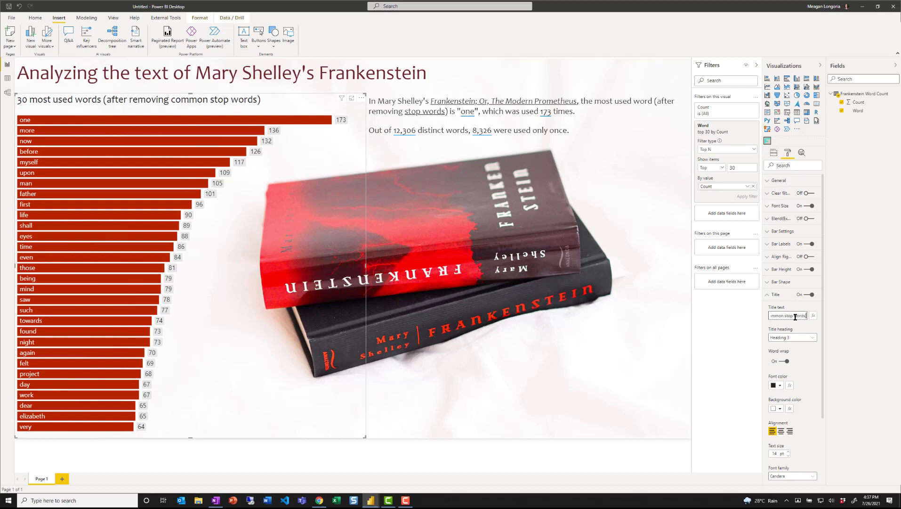
{"action": "left_click", "coordinate": [663, 323]}
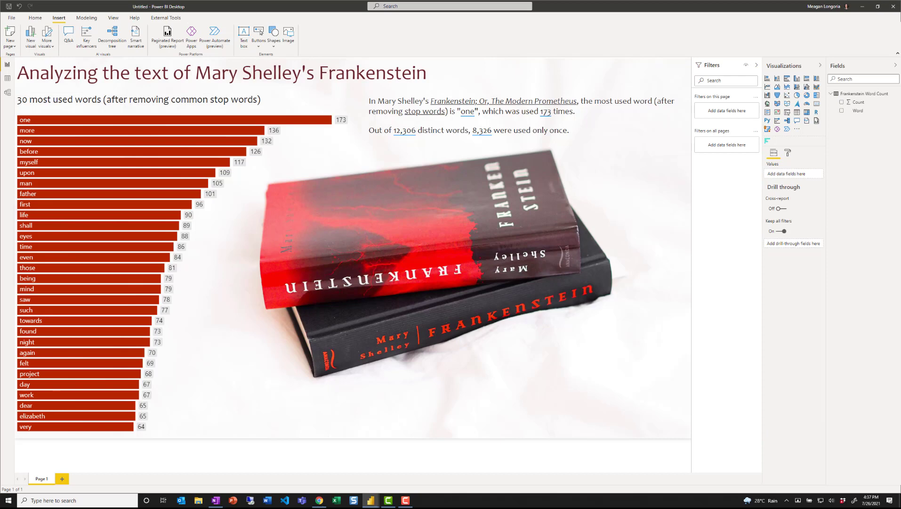
Step: Paste the Frankenstein Facts text box beside the Frankenstein head image
{"action": "left_click", "coordinate": [365, 434]}
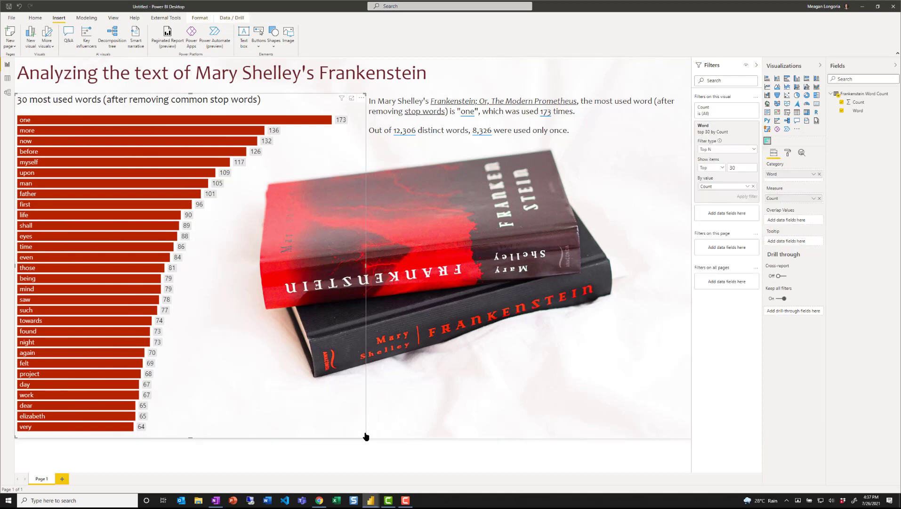
{"action": "left_click", "coordinate": [370, 433]}
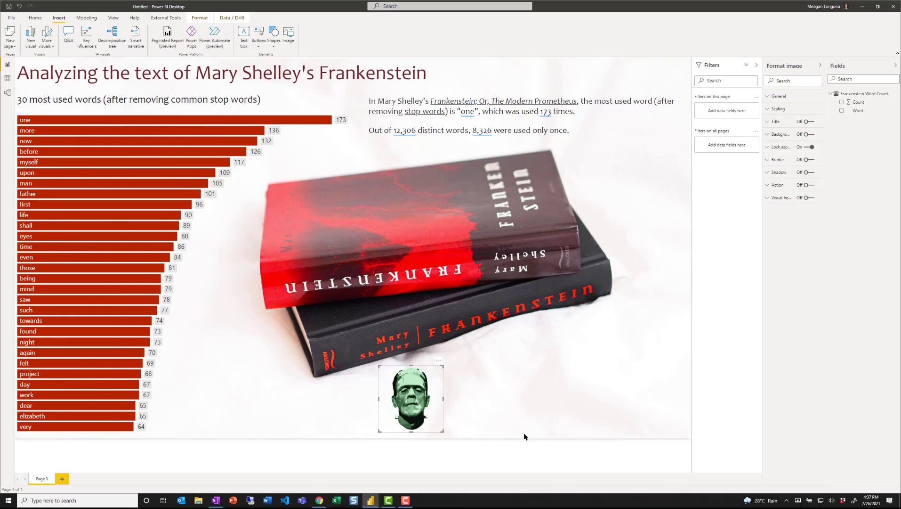
{"action": "key", "text": "ctrl+v"}
{"action": "left_click", "coordinate": [573, 366]}
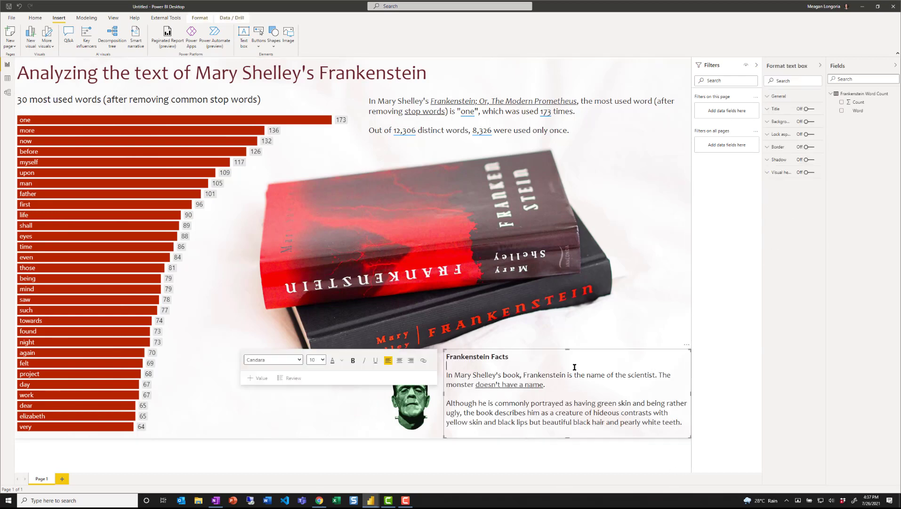
{"action": "left_click", "coordinate": [515, 393]}
Step: Review the Frankenstein image's alt text in its General settings, then return to the facts text
{"action": "left_click", "coordinate": [394, 426]}
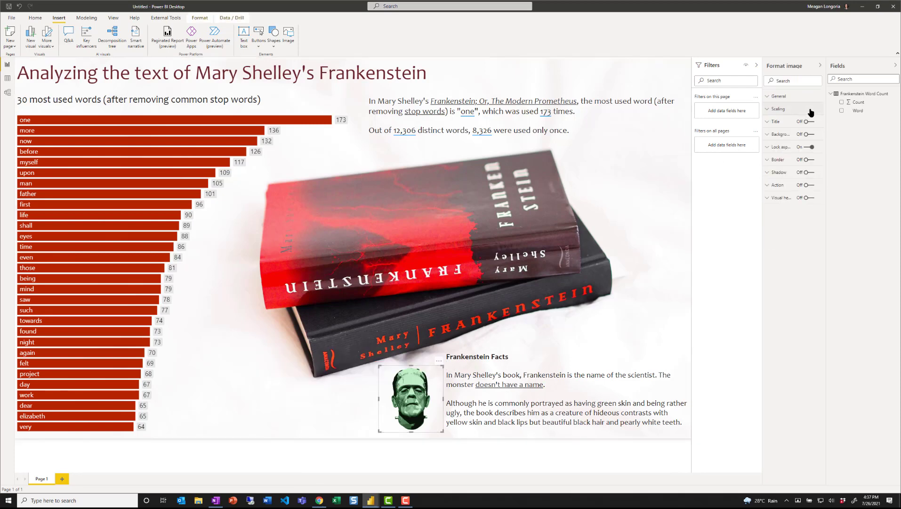
{"action": "left_click", "coordinate": [810, 95]}
{"action": "left_click", "coordinate": [790, 246]}
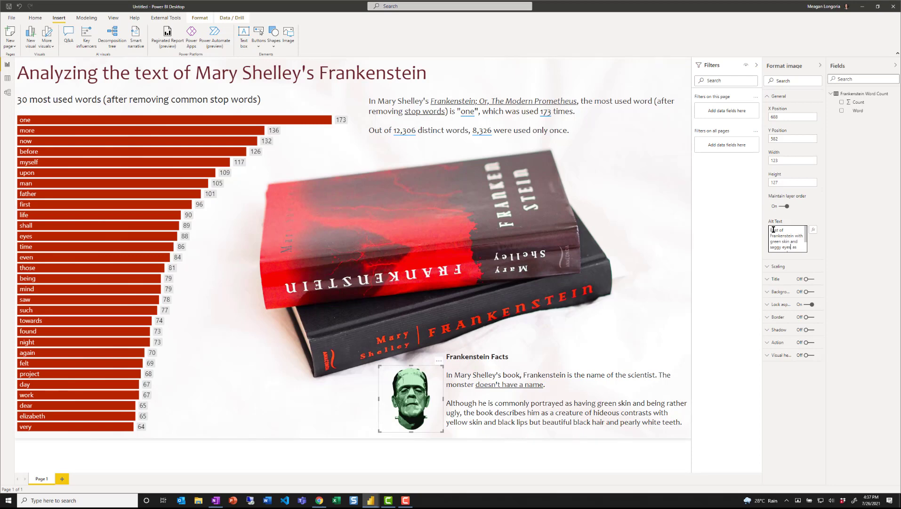
{"action": "left_click_drag", "start_coordinate": [773, 229], "coordinate": [809, 244]}
{"action": "scroll", "coordinate": [806, 238], "scroll_direction": "down", "scroll_amount": 3}
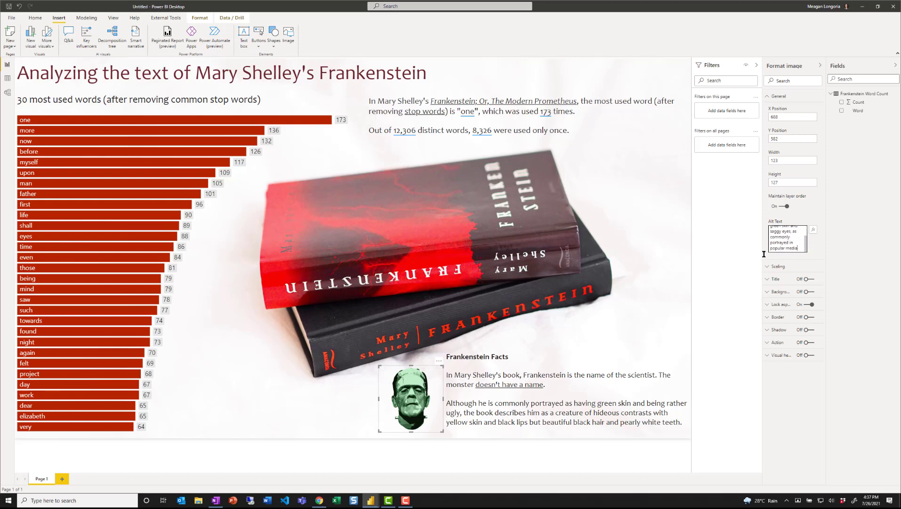
{"action": "left_click", "coordinate": [608, 387]}
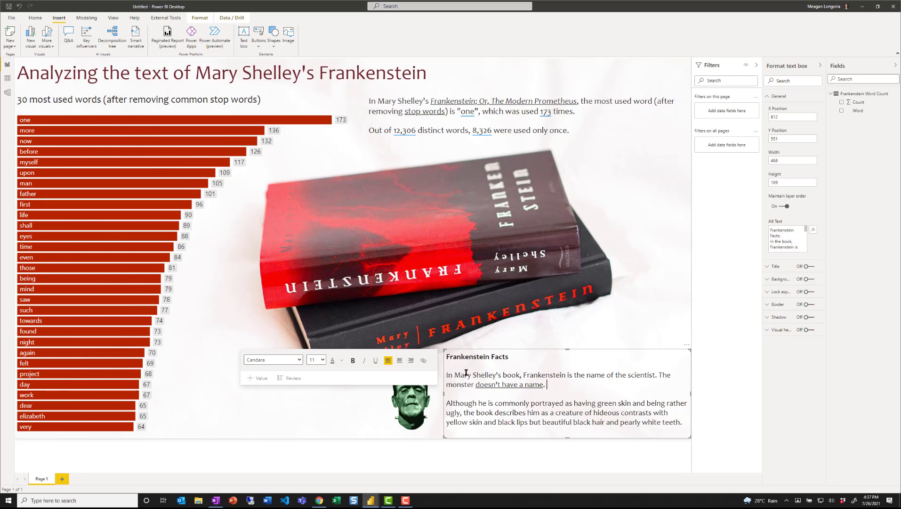
{"action": "left_click", "coordinate": [338, 428]}
{"action": "left_click", "coordinate": [603, 328]}
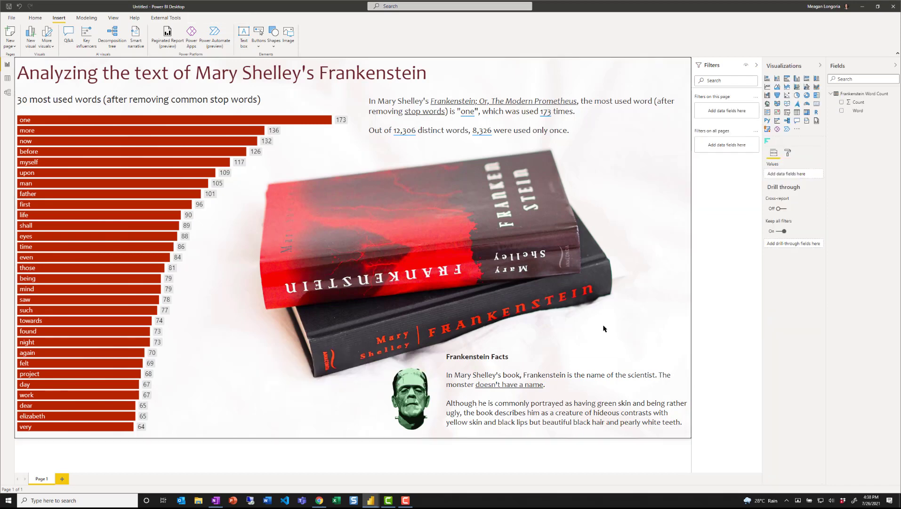